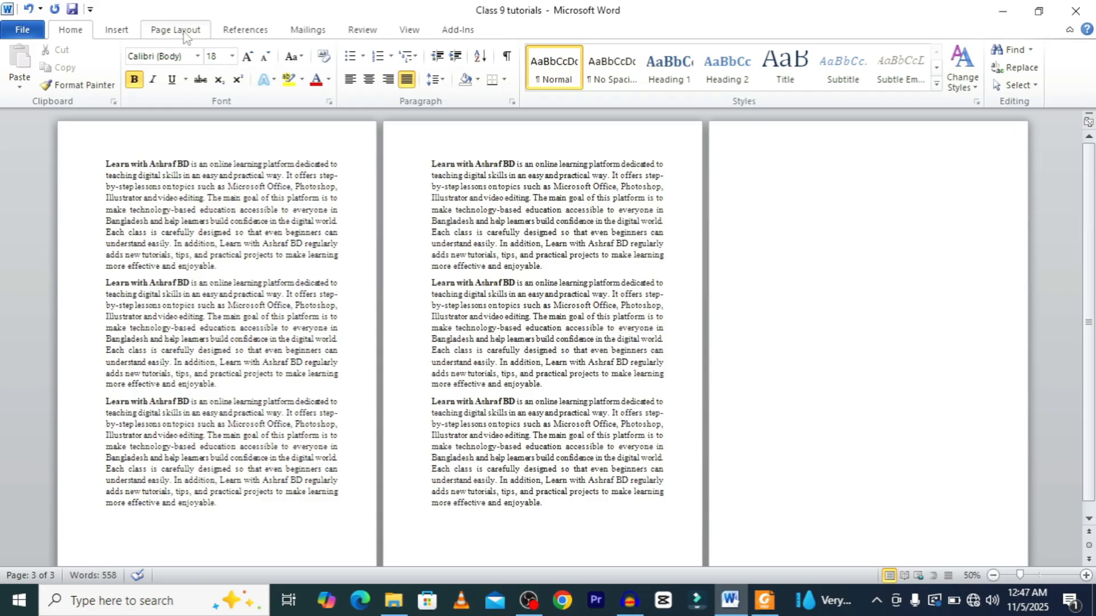
Apply the CONFIDENTIAL 1 preset watermark to the document.
{"action": "left_click", "coordinate": [185, 36]}
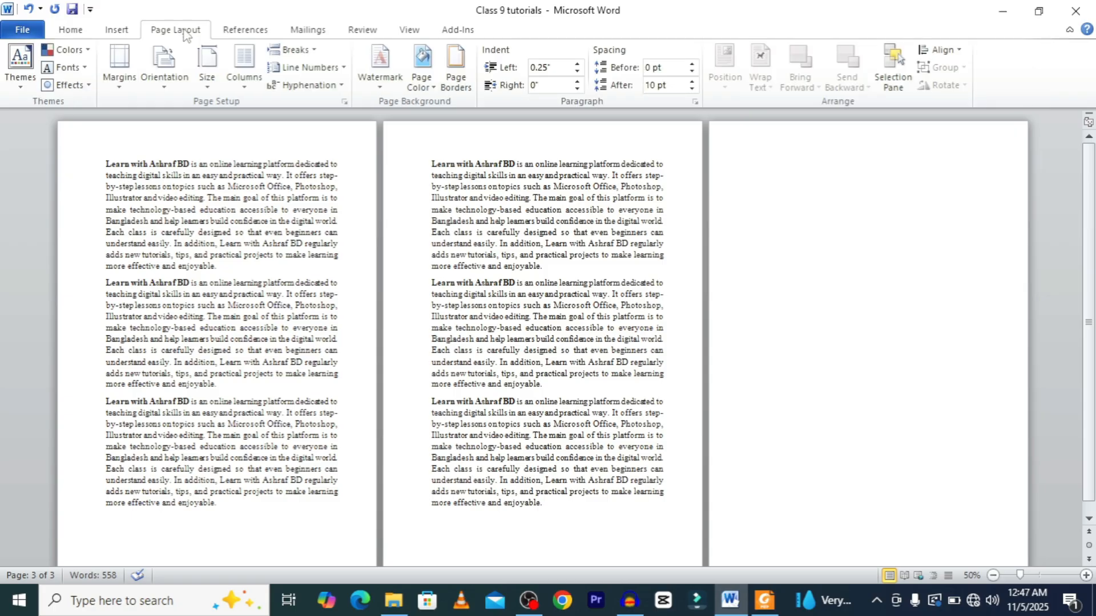
{"action": "left_click", "coordinate": [378, 64]}
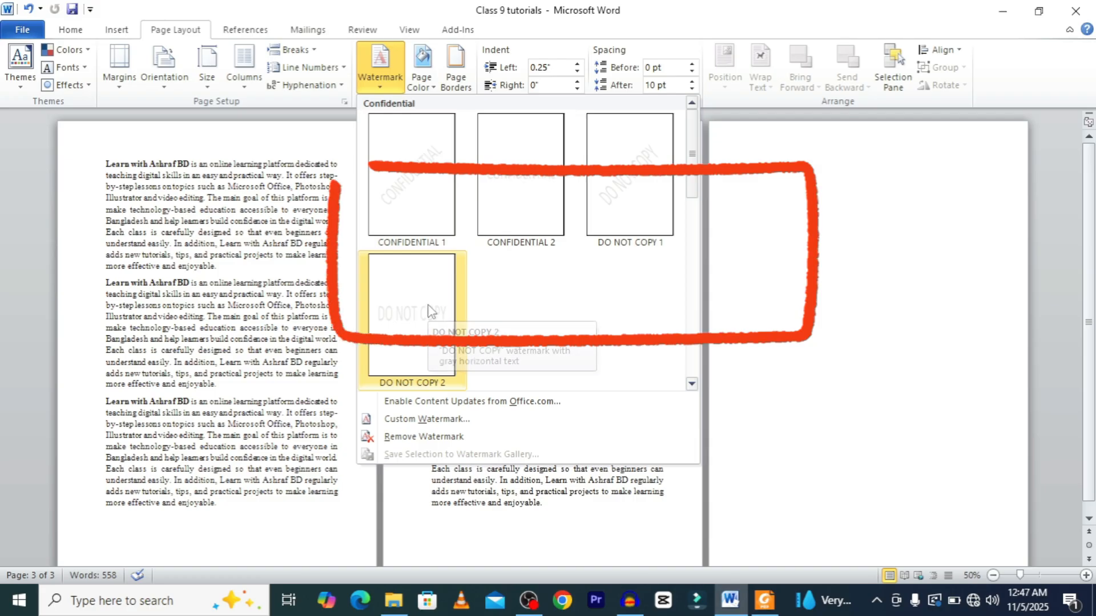
{"action": "left_click", "coordinate": [407, 193]}
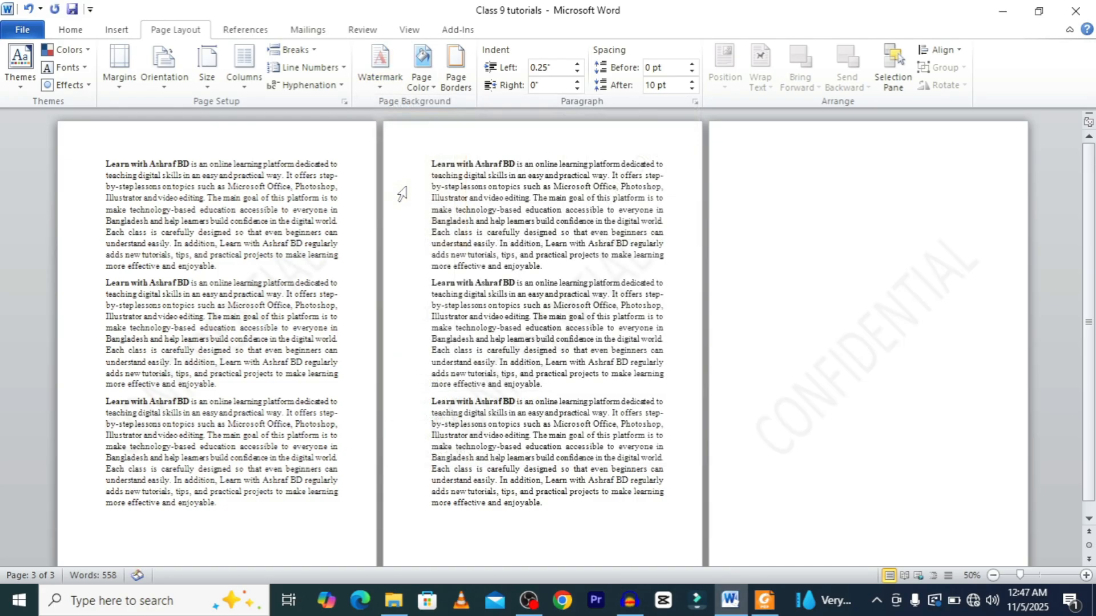
Replace the watermark with the CONFIDENTIAL 2 preset.
{"action": "scroll", "coordinate": [461, 368], "scroll_direction": "down", "scroll_amount": 1}
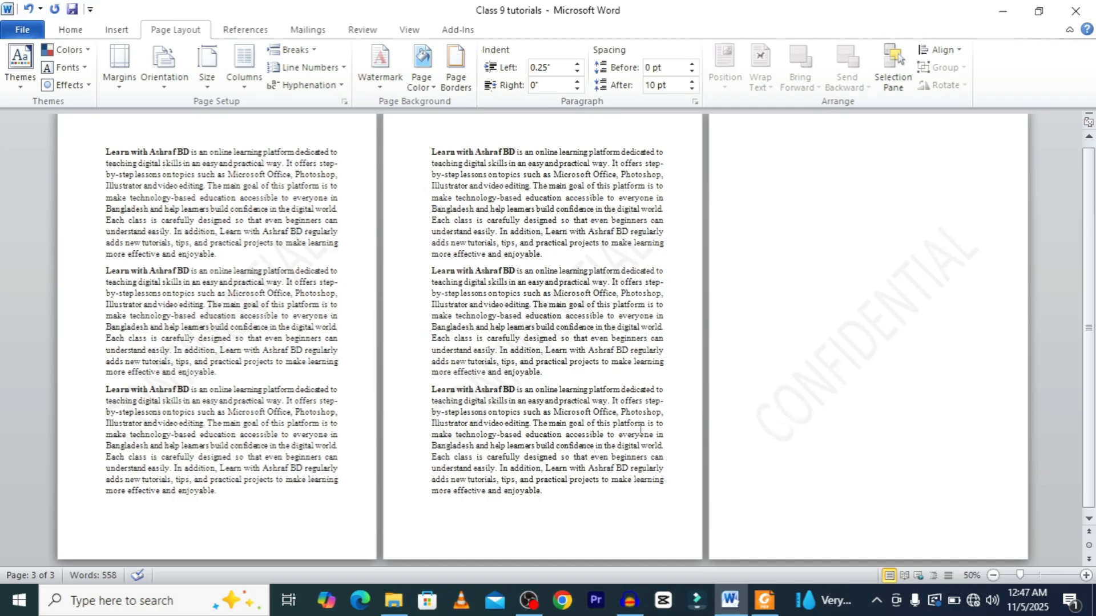
{"action": "left_click", "coordinate": [393, 70]}
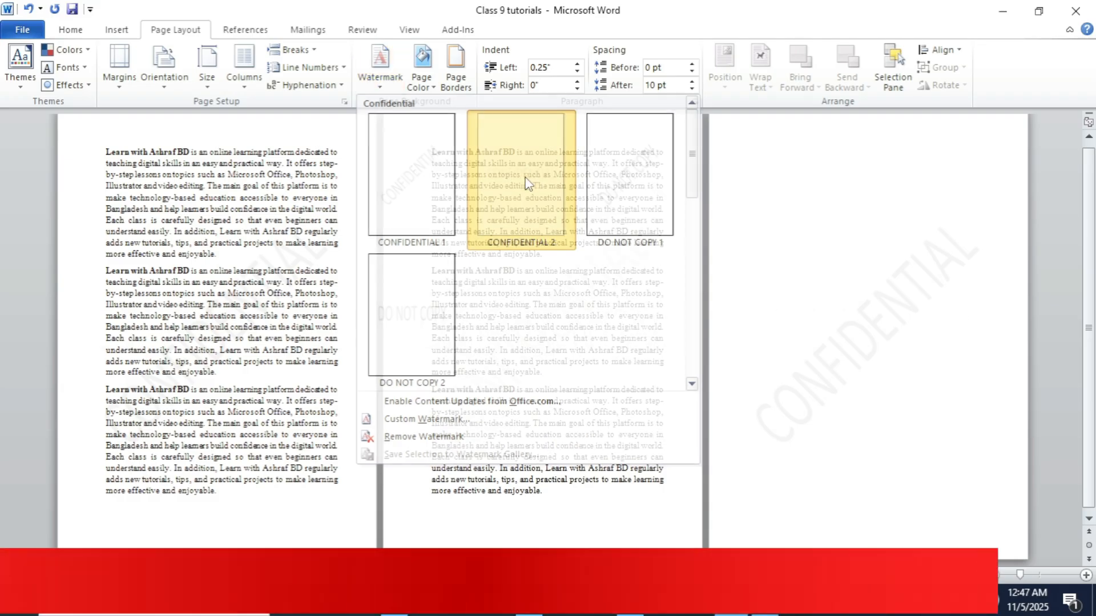
{"action": "left_click", "coordinate": [524, 180]}
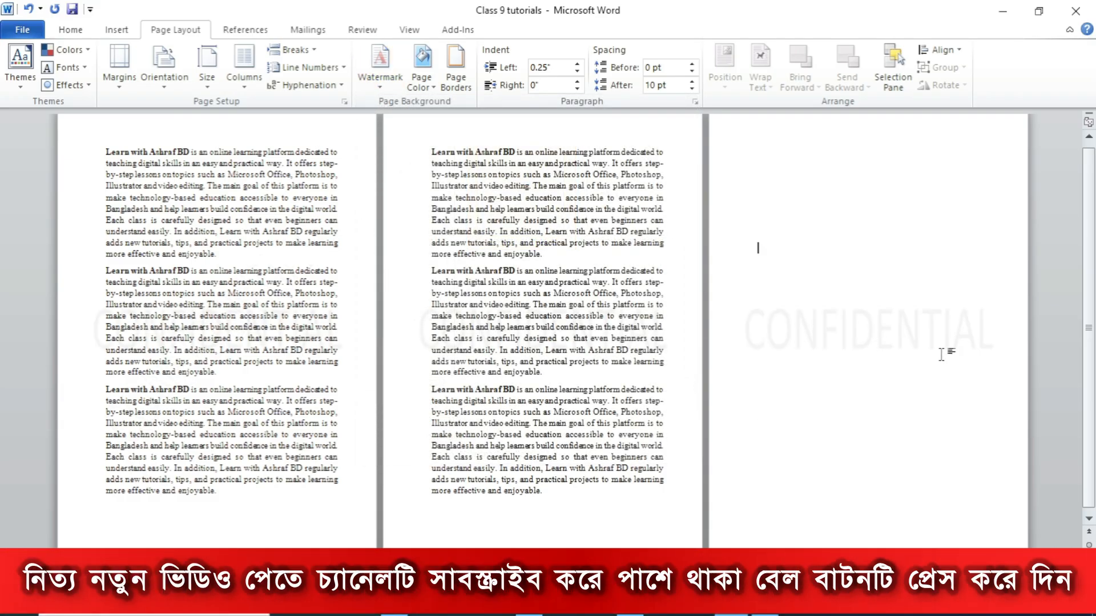
Switch the watermark to the DO NOT COPY 1 preset.
{"action": "left_click", "coordinate": [376, 68]}
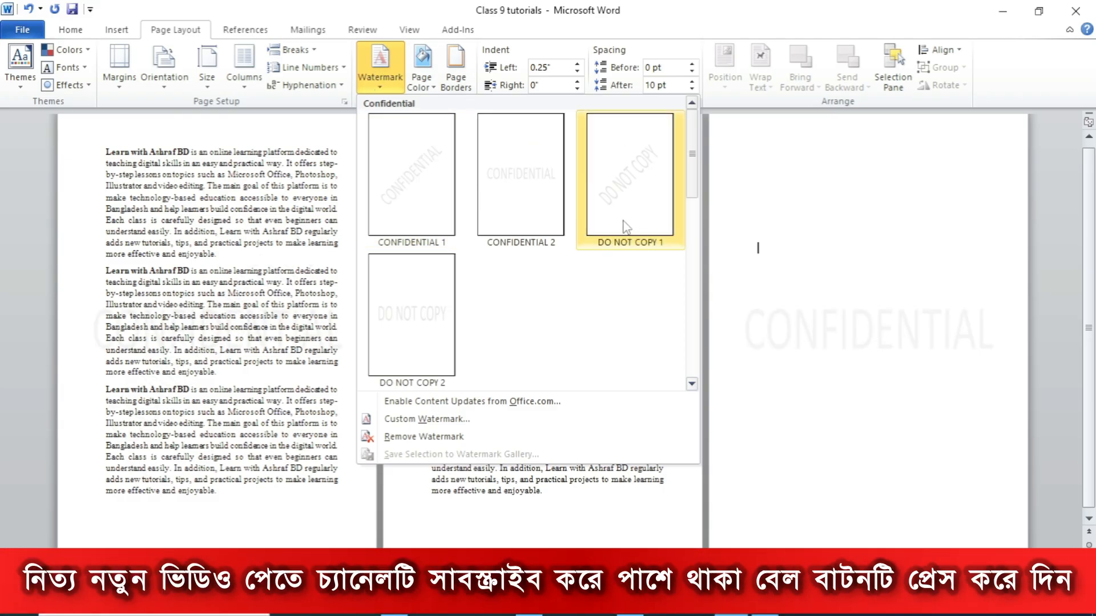
{"action": "left_click", "coordinate": [639, 186]}
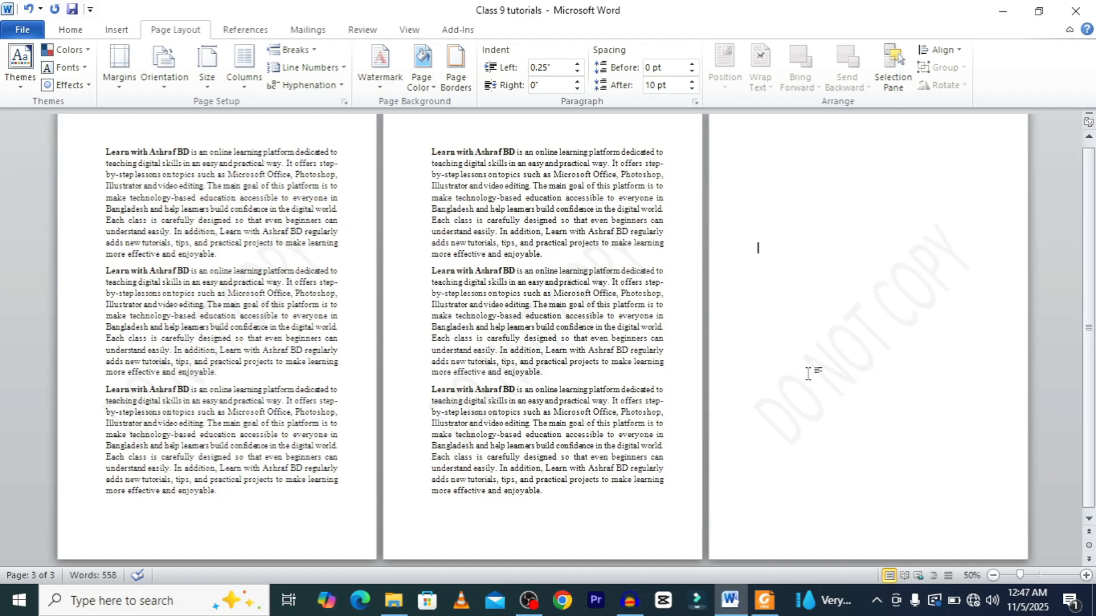
Open print preview and page through the document to check the watermark, then return to editing.
{"action": "key", "text": "ctrl+p"}
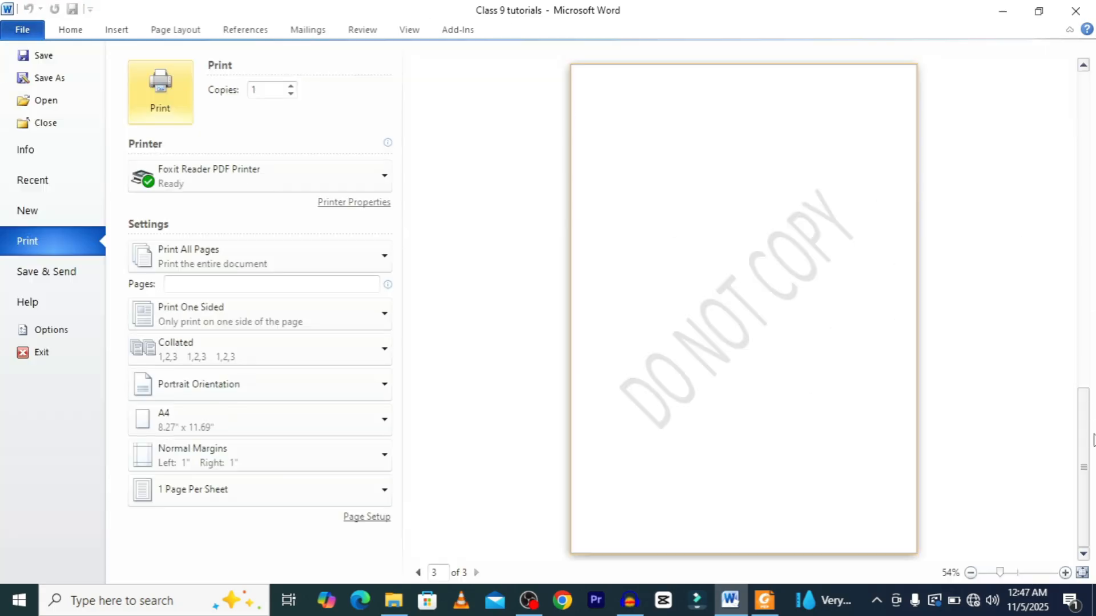
{"action": "left_click_drag", "start_coordinate": [1083, 440], "coordinate": [1084, 124]}
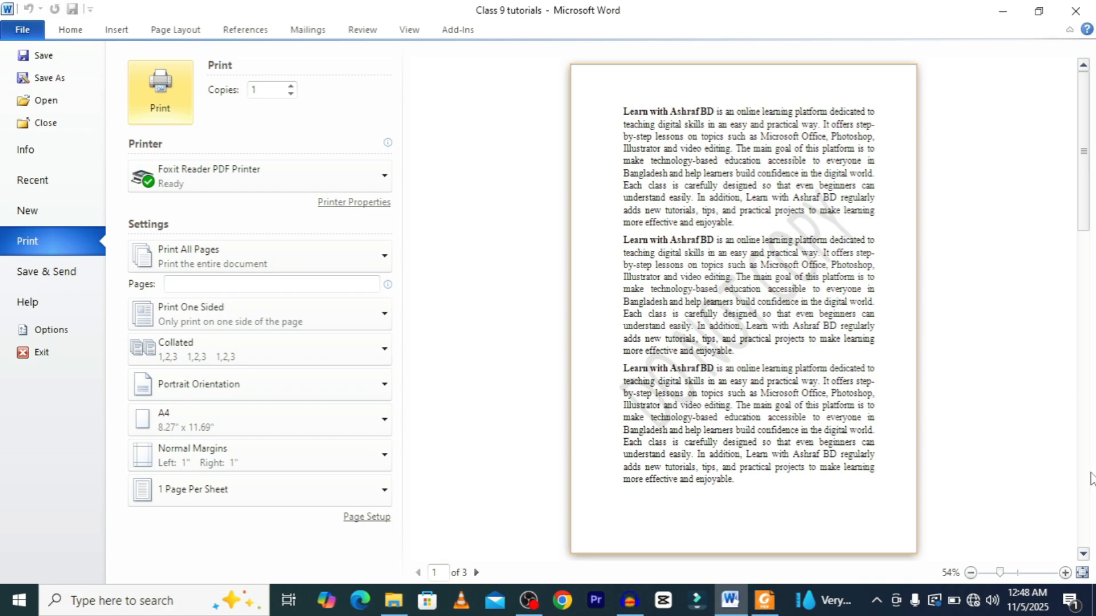
{"action": "left_click", "coordinate": [1083, 554]}
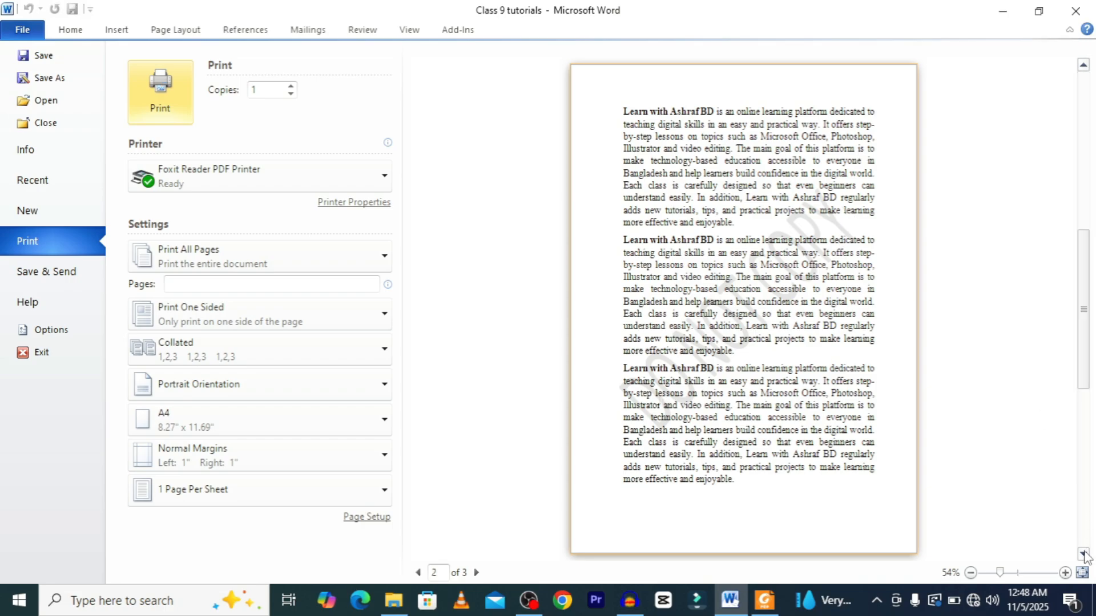
{"action": "left_click", "coordinate": [1083, 554]}
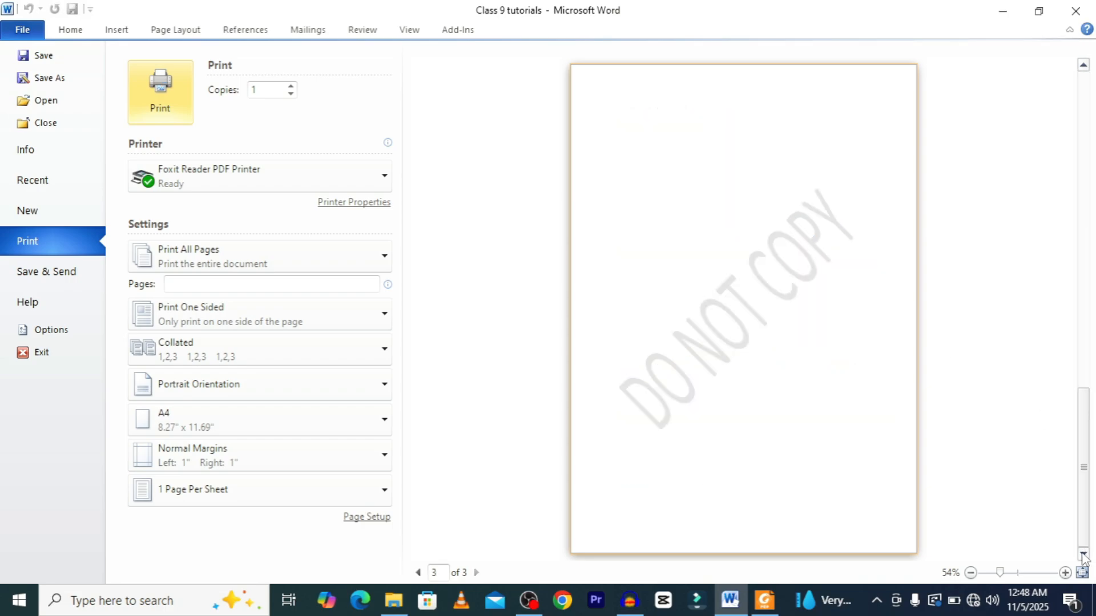
{"action": "left_click", "coordinate": [23, 23]}
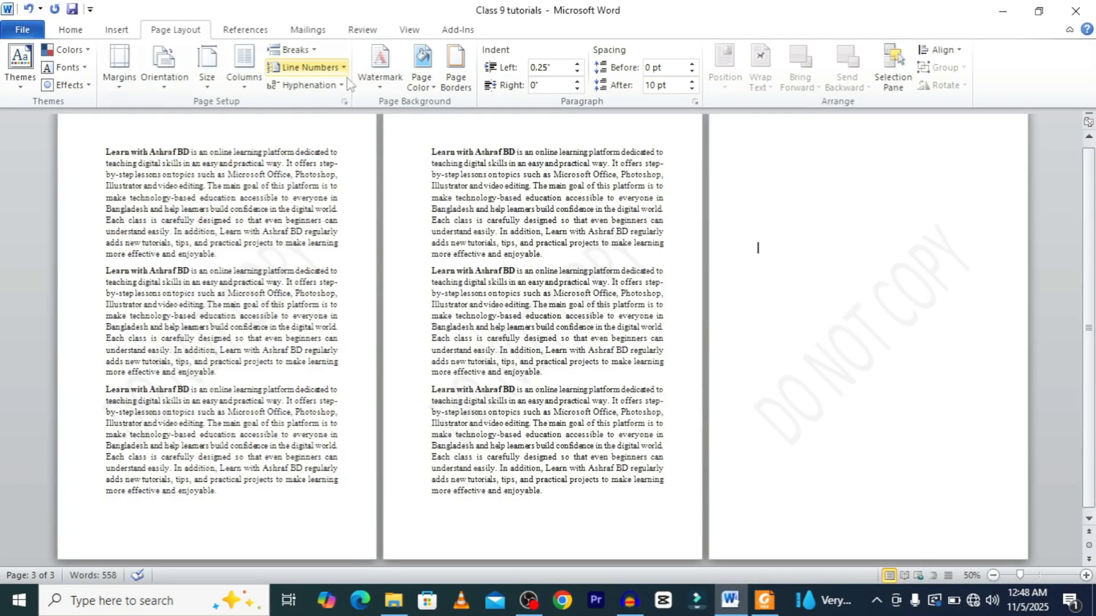
Switch the watermark to the DO NOT COPY 2 preset.
{"action": "left_click", "coordinate": [380, 68]}
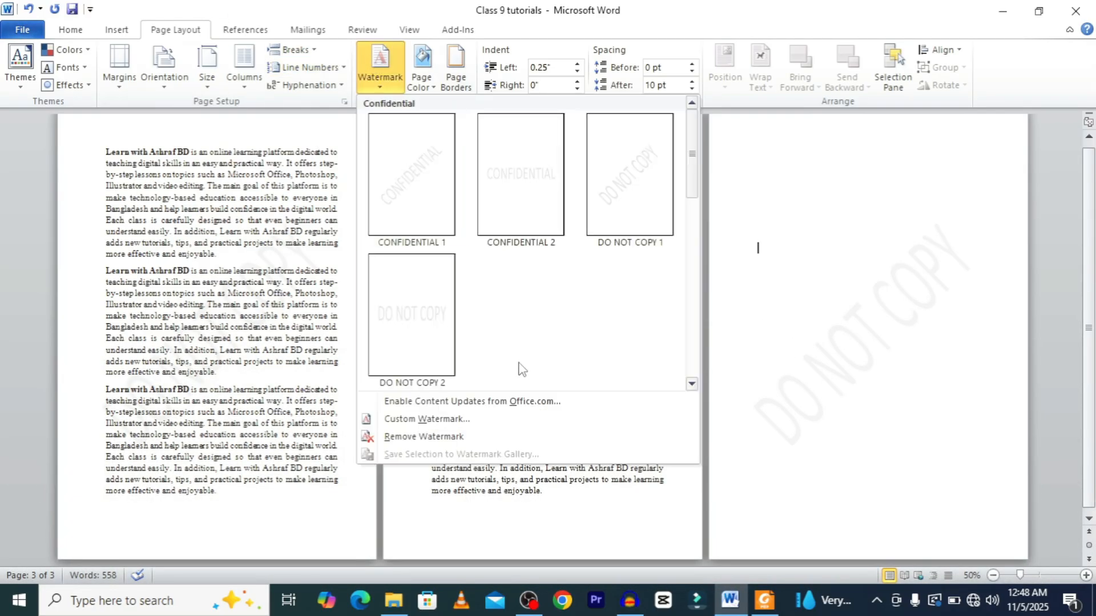
{"action": "left_click", "coordinate": [405, 324]}
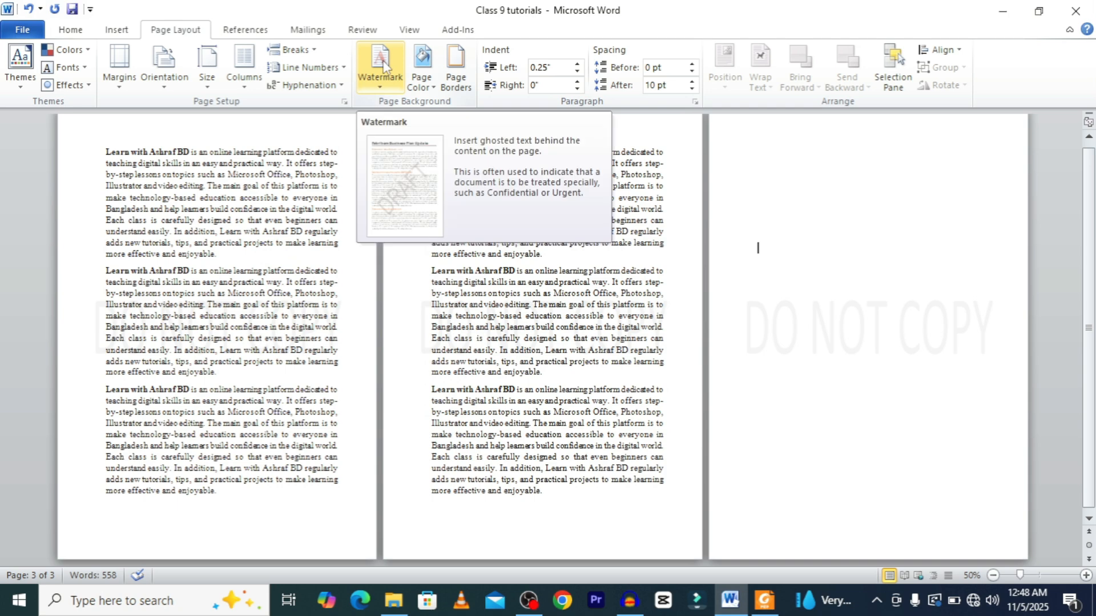
Open the custom watermark settings and replace the watermark text with Learn with Ashraf BD.
{"action": "left_click", "coordinate": [381, 63]}
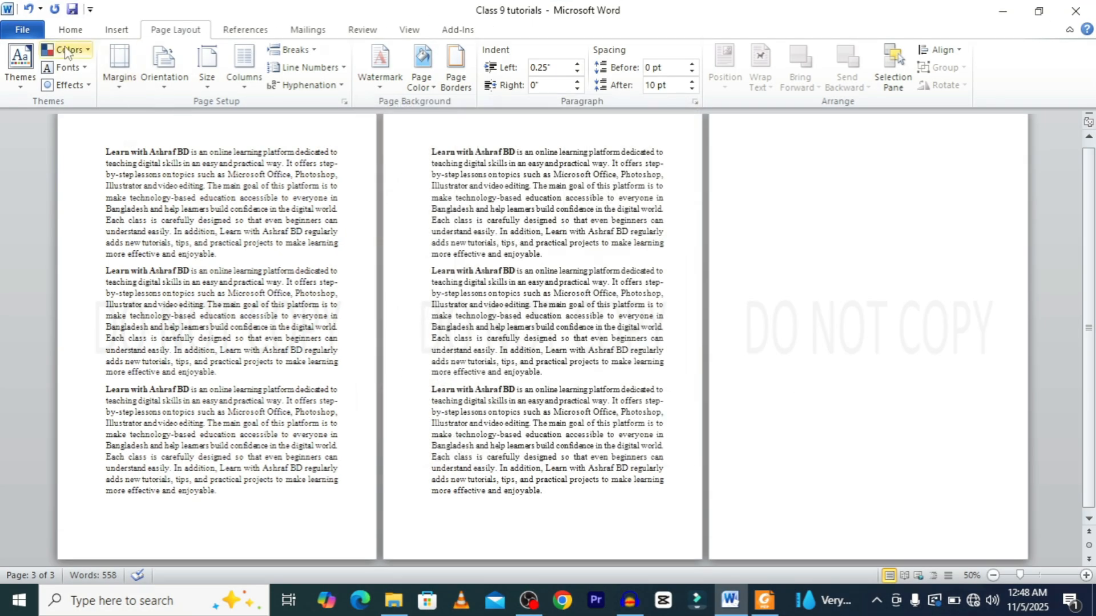
{"action": "left_click", "coordinate": [71, 31]}
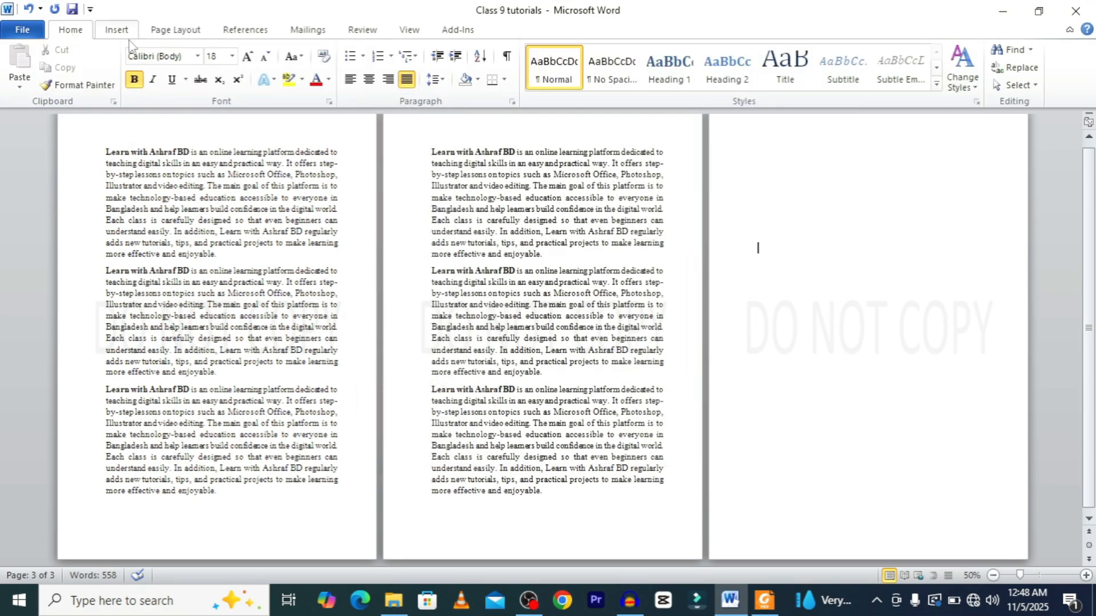
{"action": "left_click", "coordinate": [177, 33]}
{"action": "left_click", "coordinate": [381, 67]}
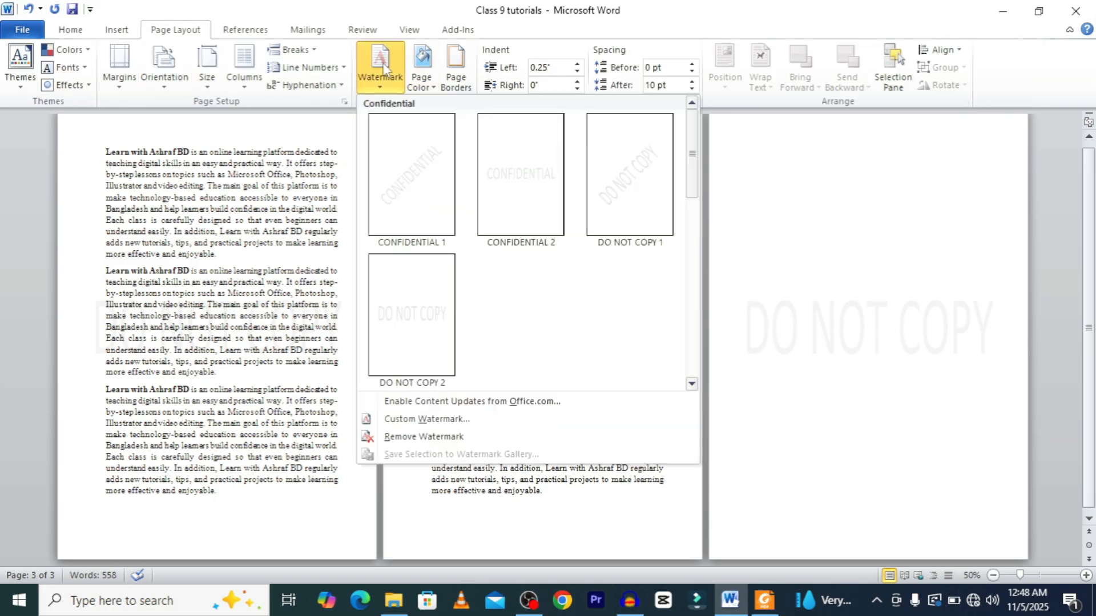
{"action": "left_click", "coordinate": [437, 422]}
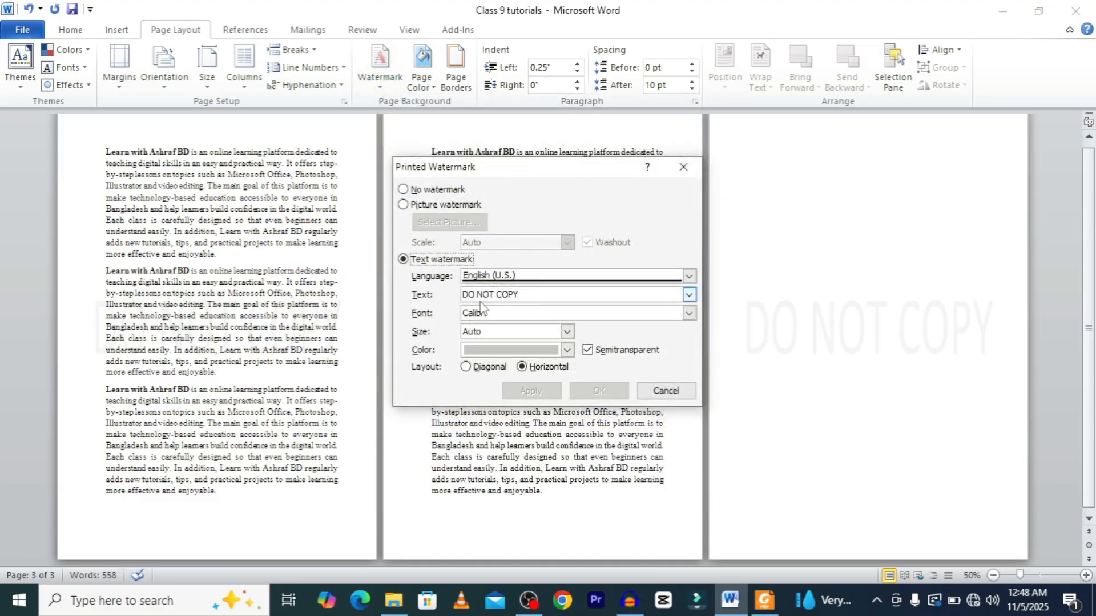
{"action": "left_click_drag", "start_coordinate": [522, 297], "coordinate": [457, 296]}
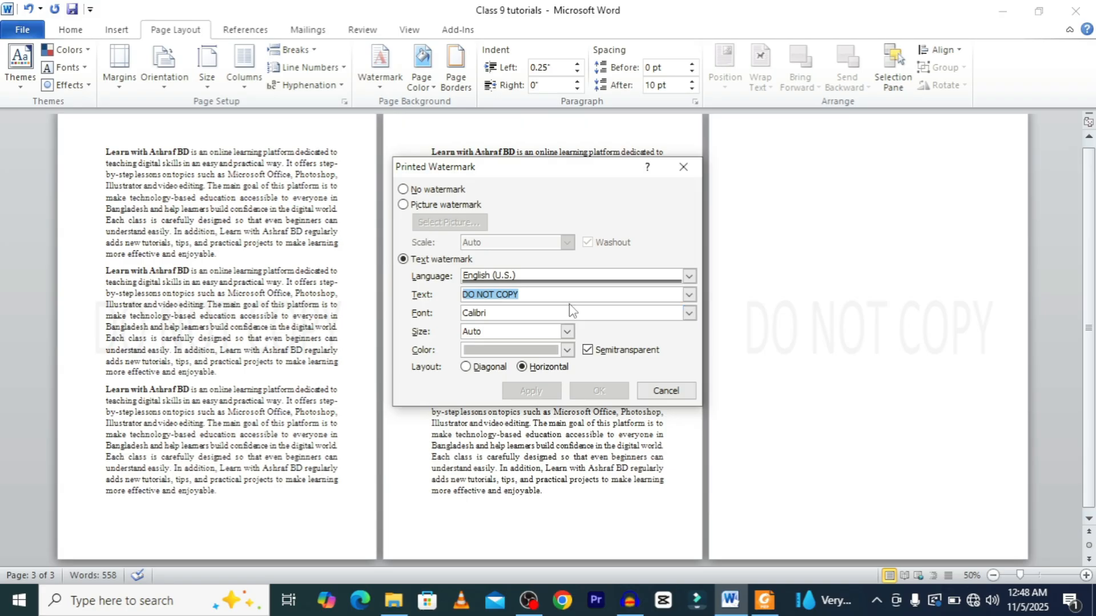
{"action": "type", "text": "Learn with Ashraf BD"}
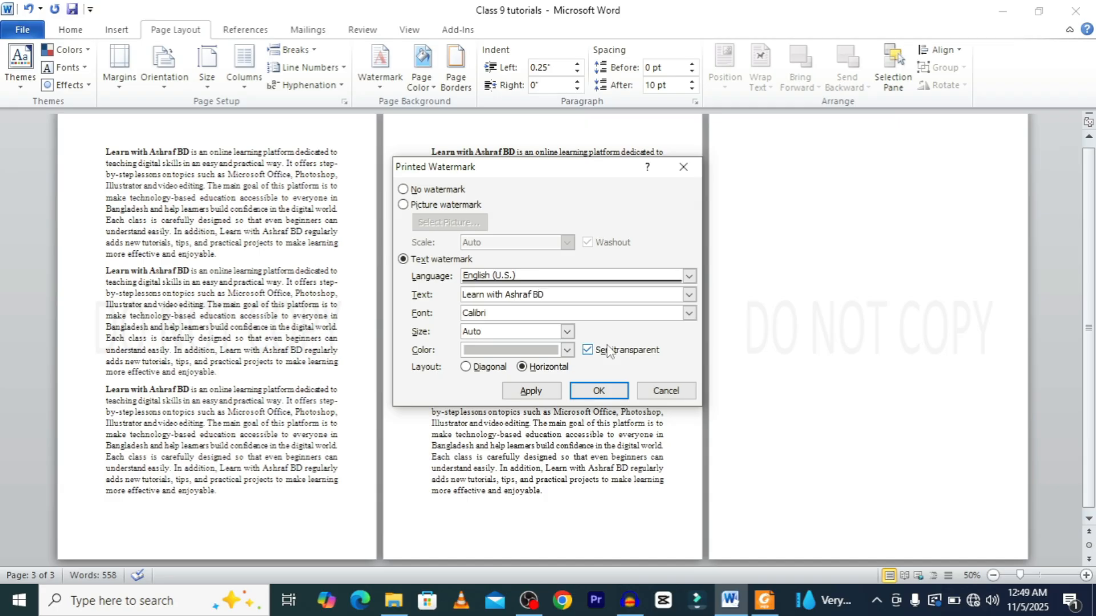
Set the custom watermark font to Cambria and apply it.
{"action": "left_click", "coordinate": [689, 313]}
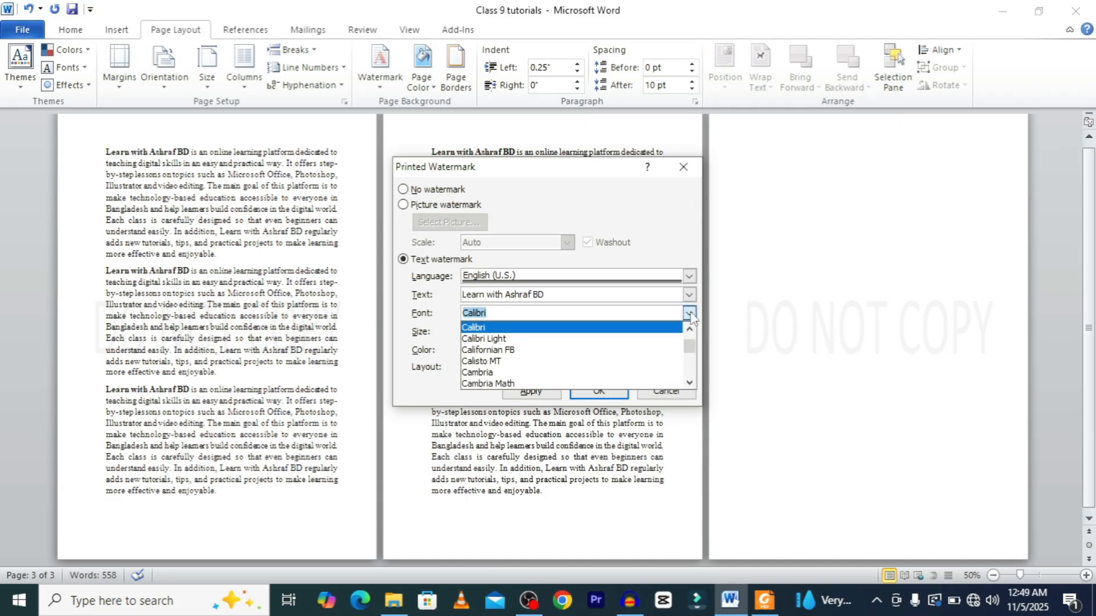
{"action": "left_click", "coordinate": [494, 372]}
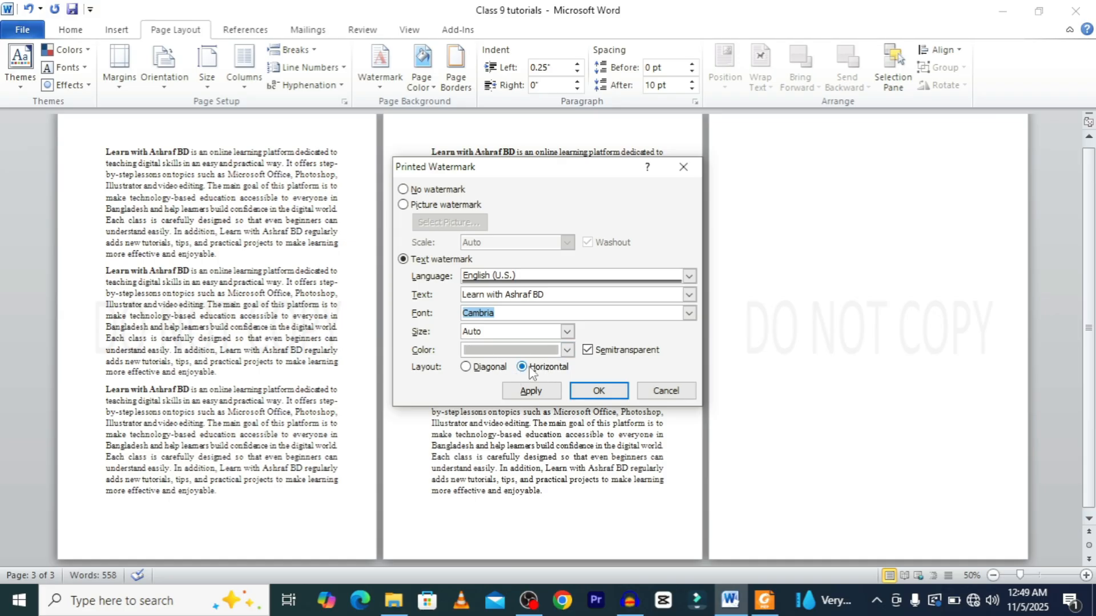
{"action": "left_click", "coordinate": [599, 391]}
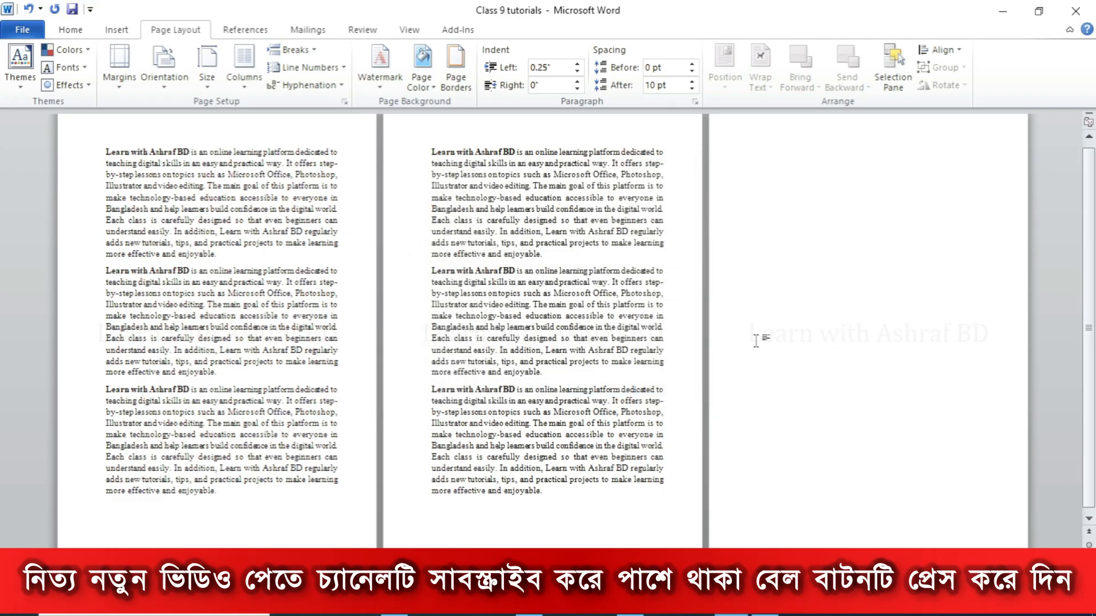
Reopen the custom watermark settings and change the layout to Diagonal.
{"action": "left_click", "coordinate": [381, 78]}
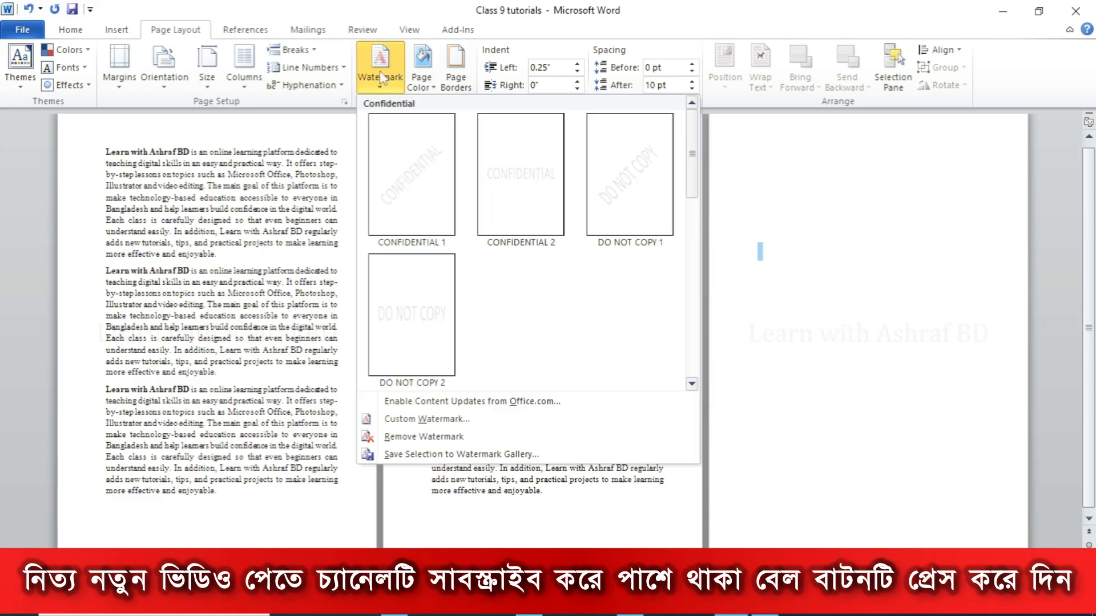
{"action": "left_click", "coordinate": [442, 419]}
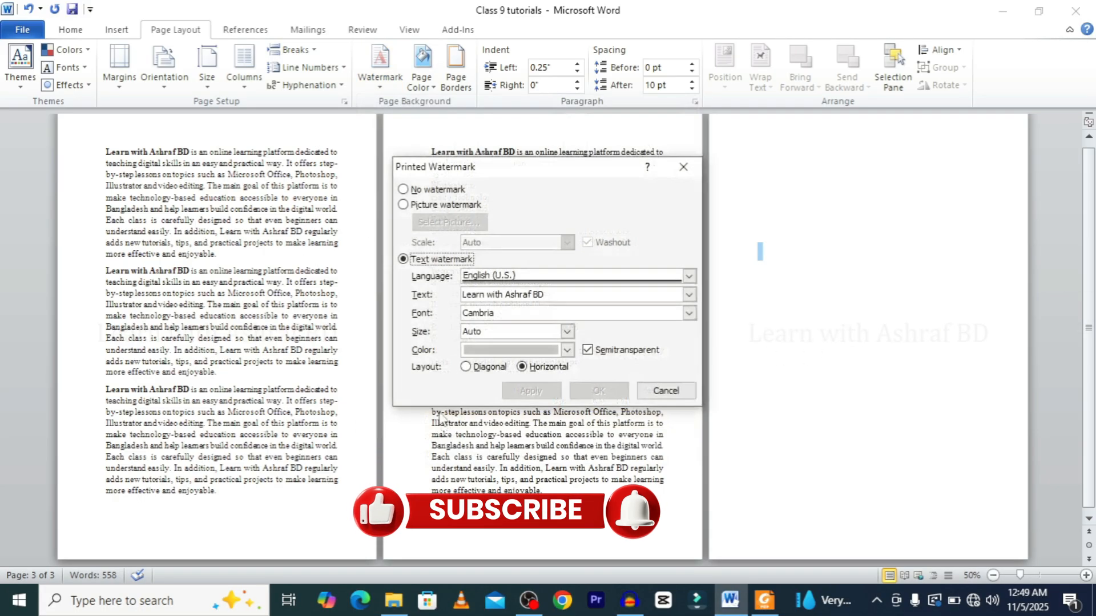
{"action": "left_click", "coordinate": [483, 370]}
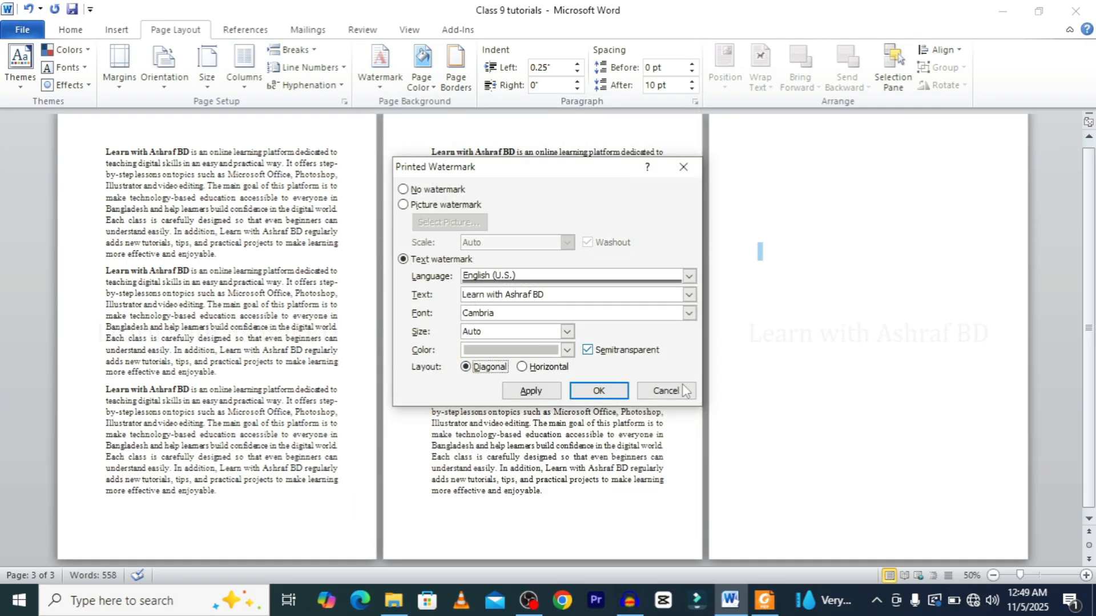
{"action": "left_click", "coordinate": [598, 393]}
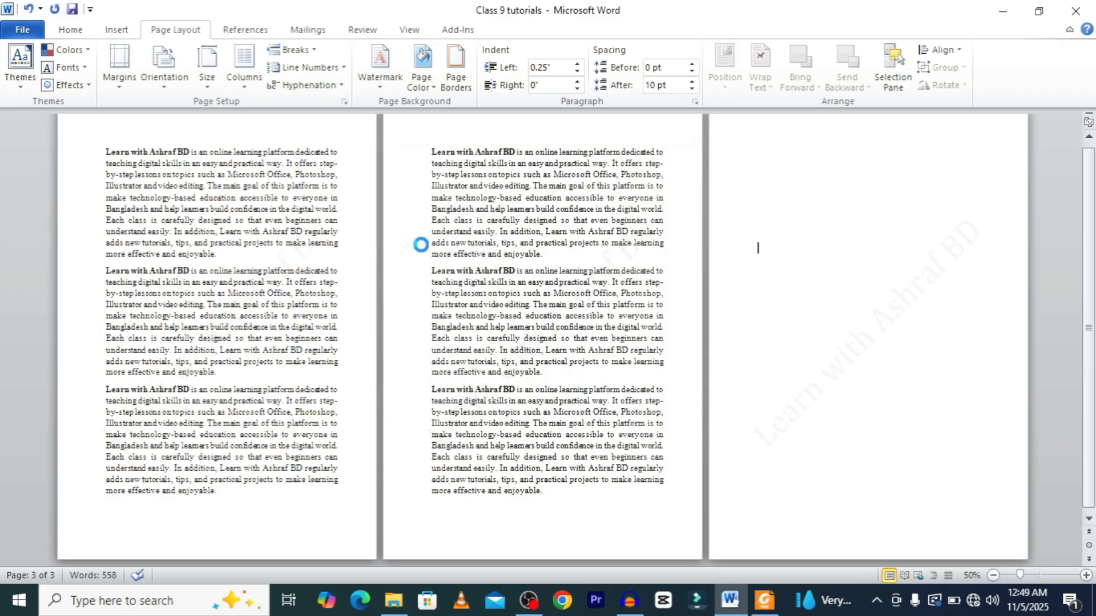
Preview the diagonal watermark on the pages in print preview and go back to the document.
{"action": "key", "text": "ctrl+p"}
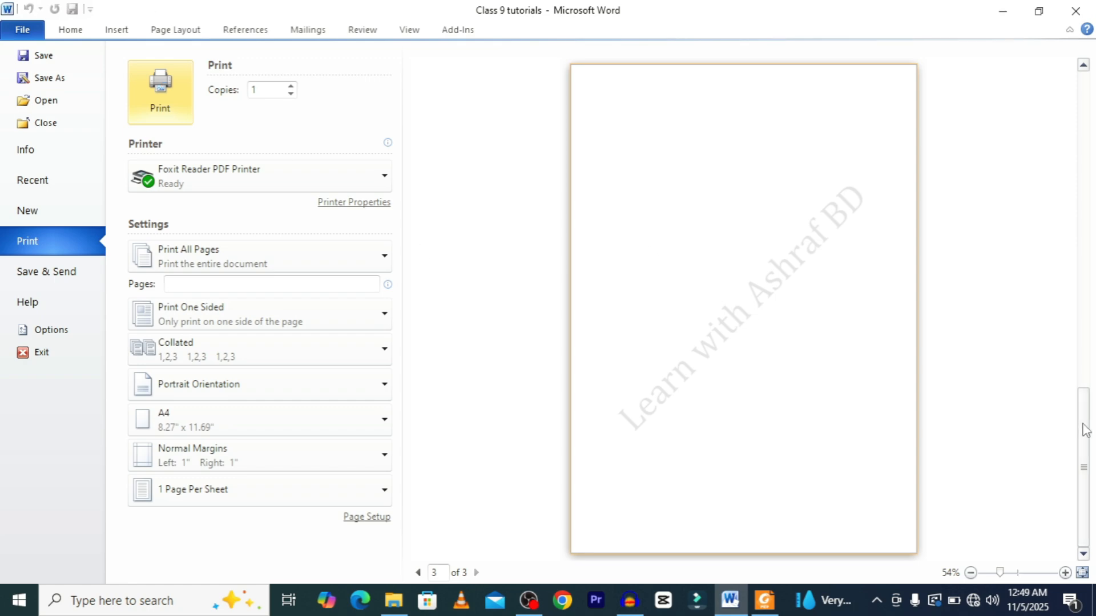
{"action": "left_click_drag", "start_coordinate": [1082, 425], "coordinate": [1084, 177]}
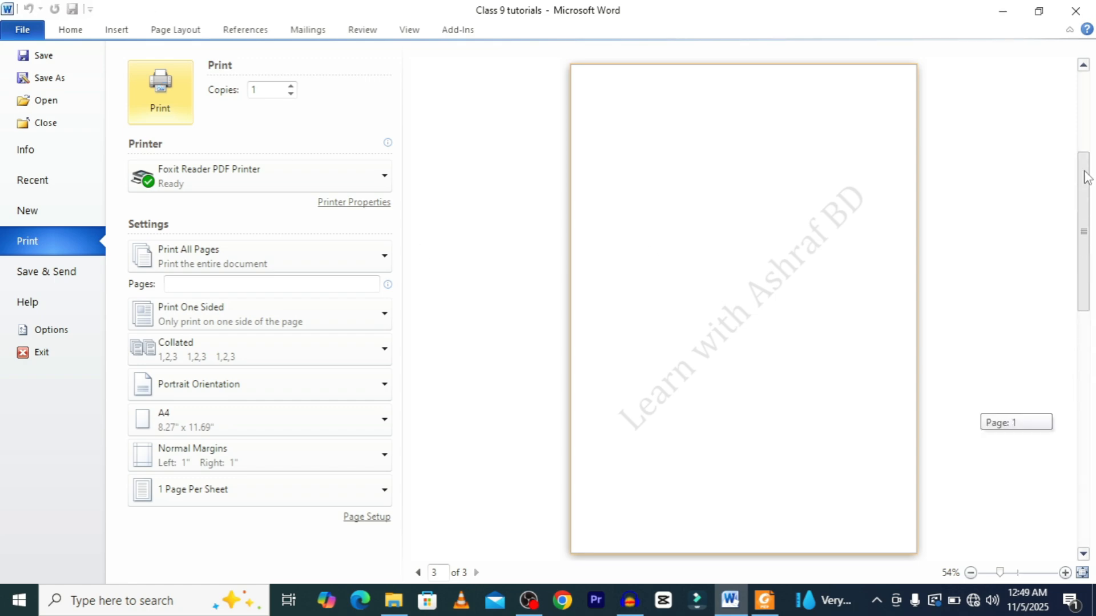
{"action": "left_click", "coordinate": [1083, 553]}
{"action": "left_click", "coordinate": [1083, 553]}
{"action": "scroll", "coordinate": [1083, 553], "scroll_direction": "up", "scroll_amount": 5}
{"action": "left_click", "coordinate": [22, 29]}
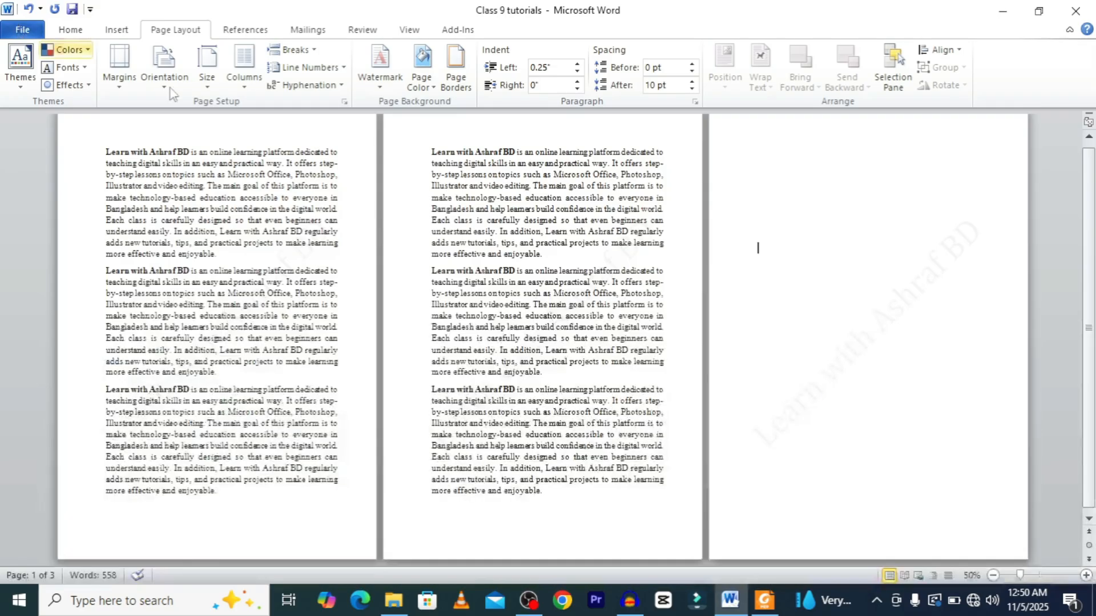
Open the custom watermark settings, set the watermark colour to black, and apply it.
{"action": "left_click", "coordinate": [380, 67]}
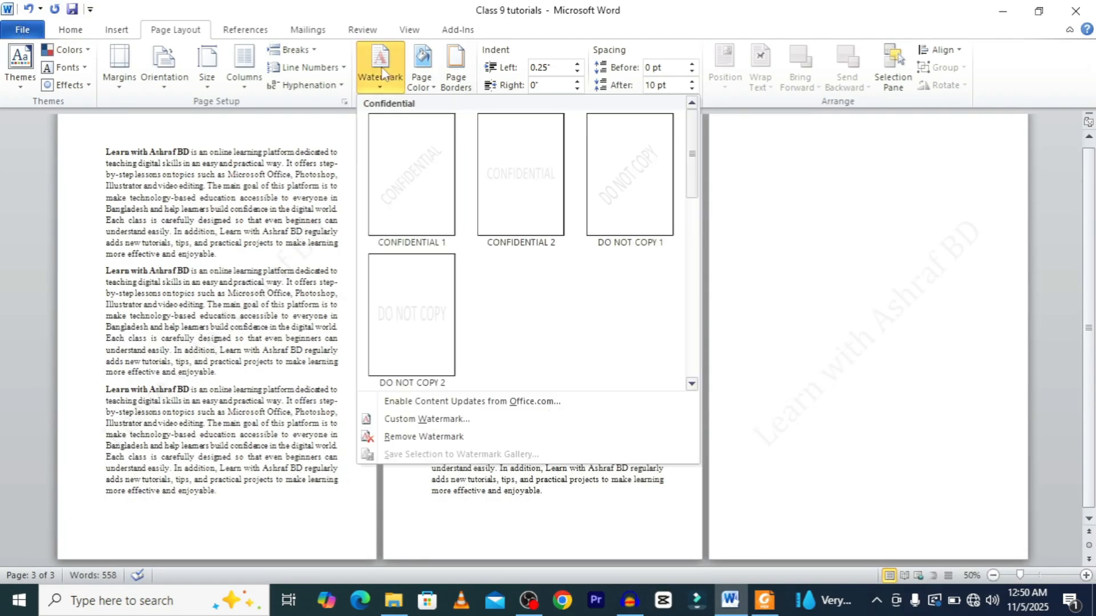
{"action": "left_click", "coordinate": [424, 419]}
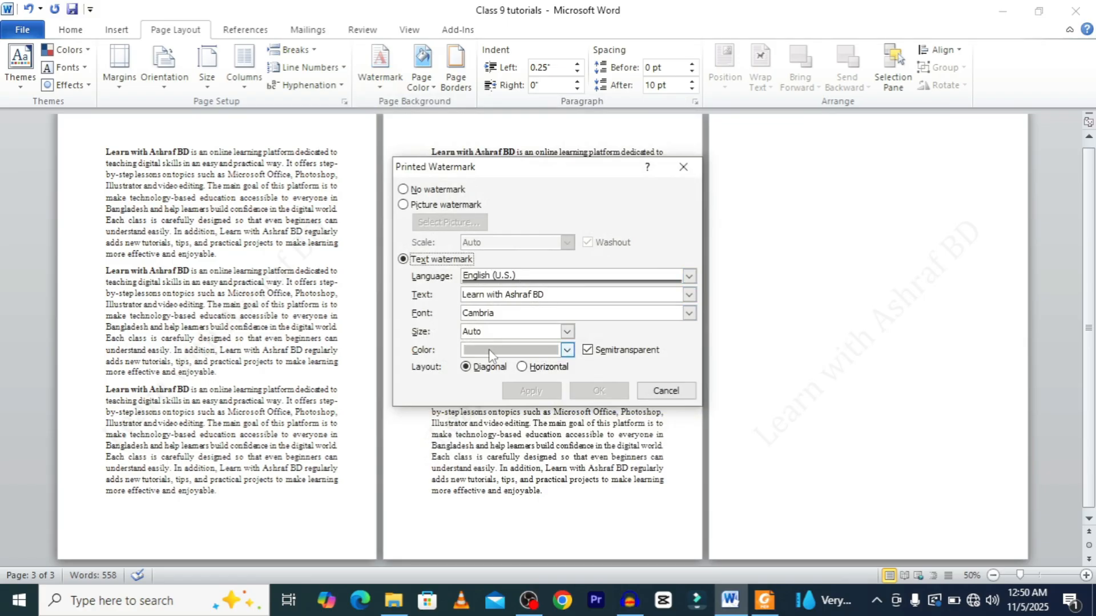
{"action": "left_click", "coordinate": [567, 351]}
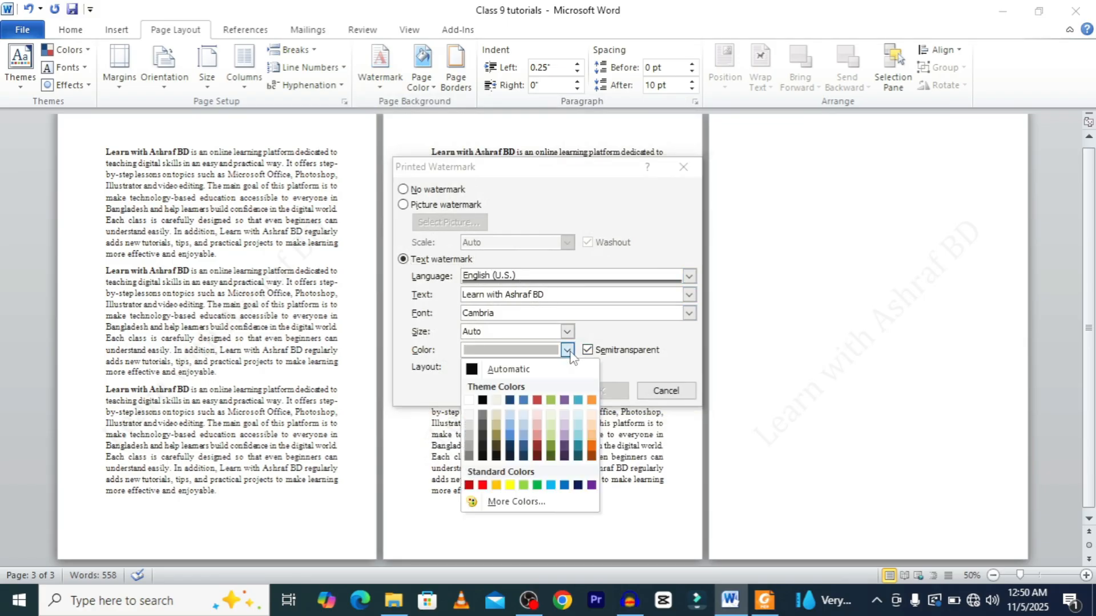
{"action": "left_click", "coordinate": [484, 400]}
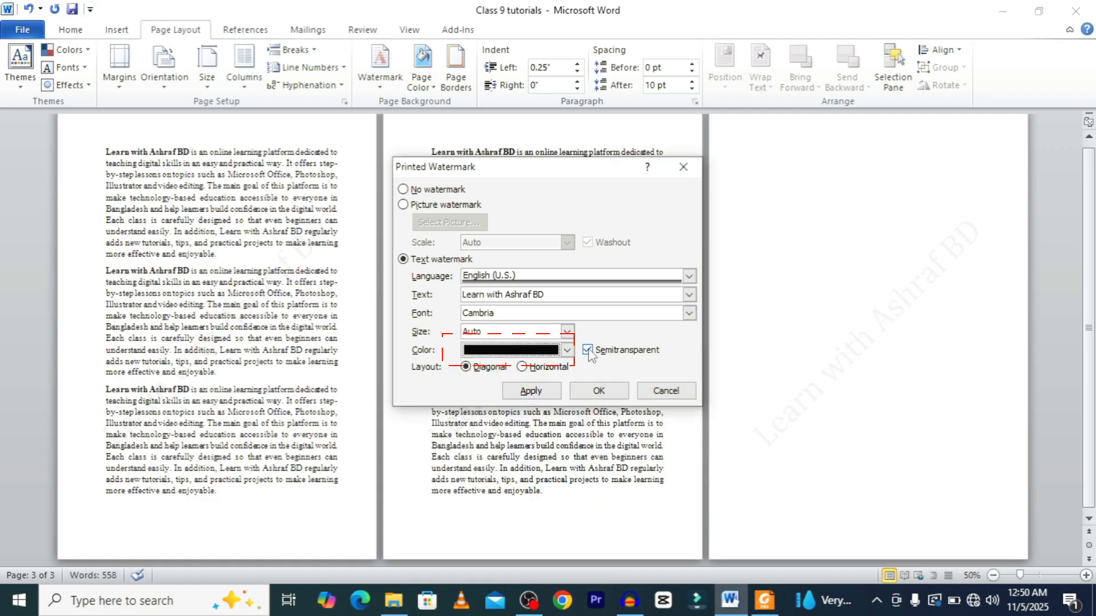
{"action": "left_click", "coordinate": [613, 393]}
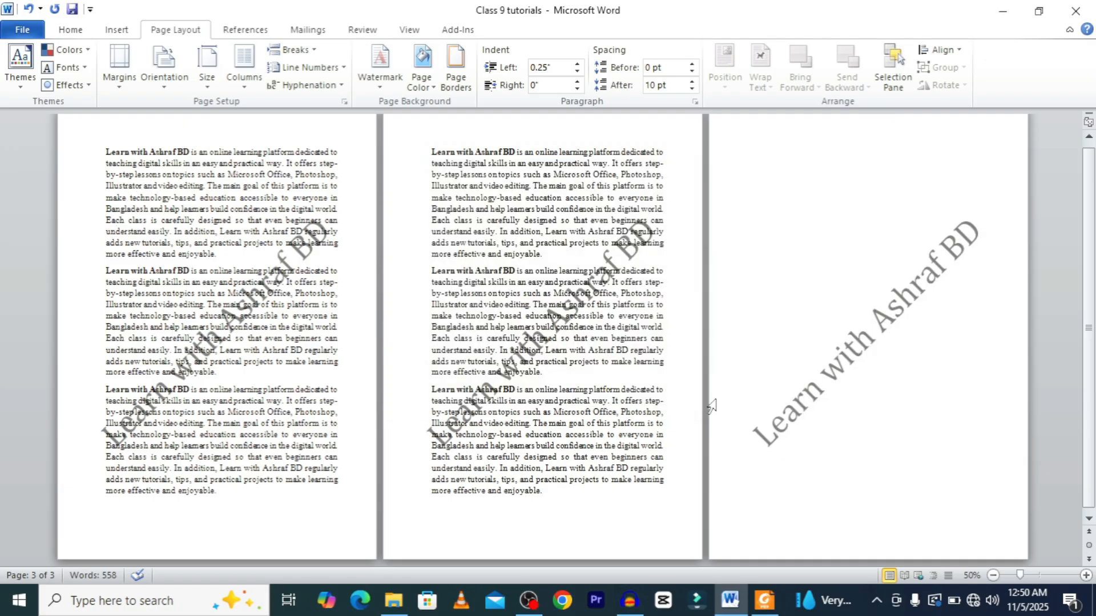
Preview the black watermark across the pages in print preview and return to the document.
{"action": "key", "text": "ctrl+p"}
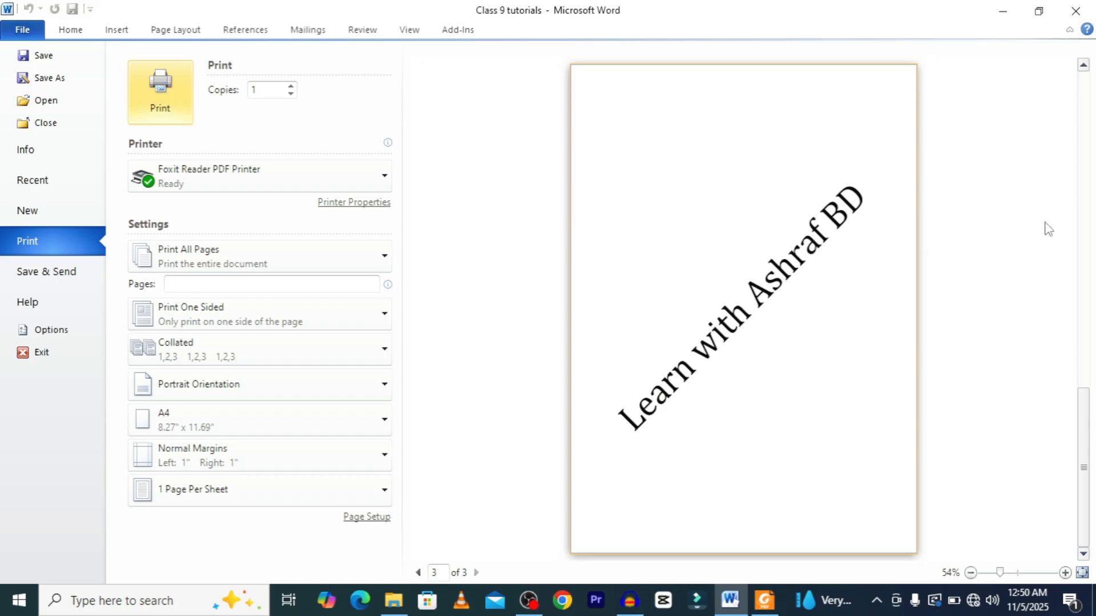
{"action": "left_click_drag", "start_coordinate": [1089, 403], "coordinate": [1089, 80]}
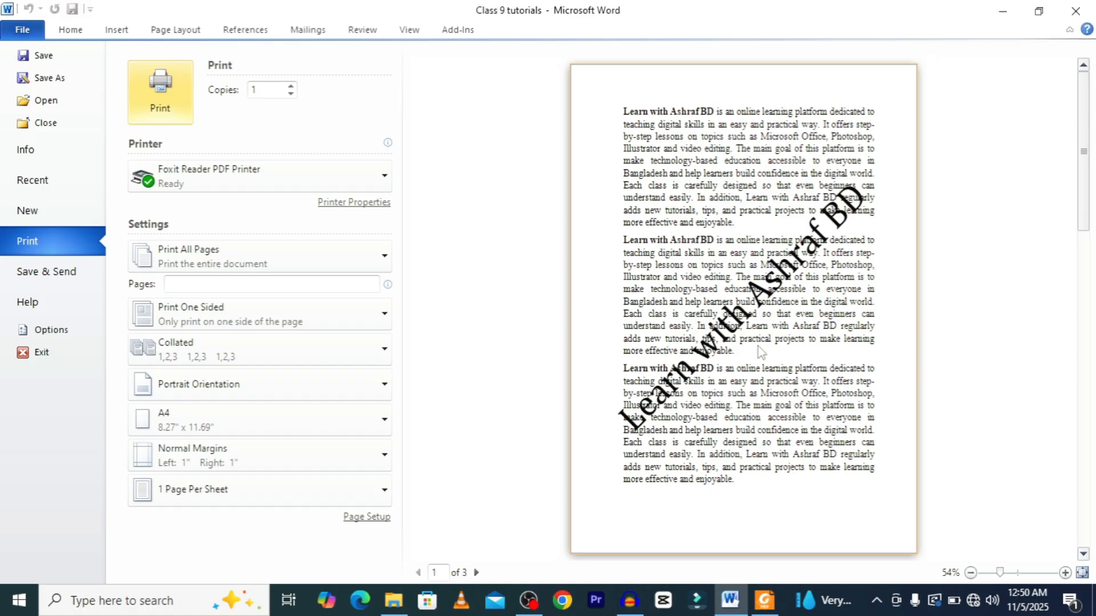
{"action": "left_click", "coordinate": [23, 30]}
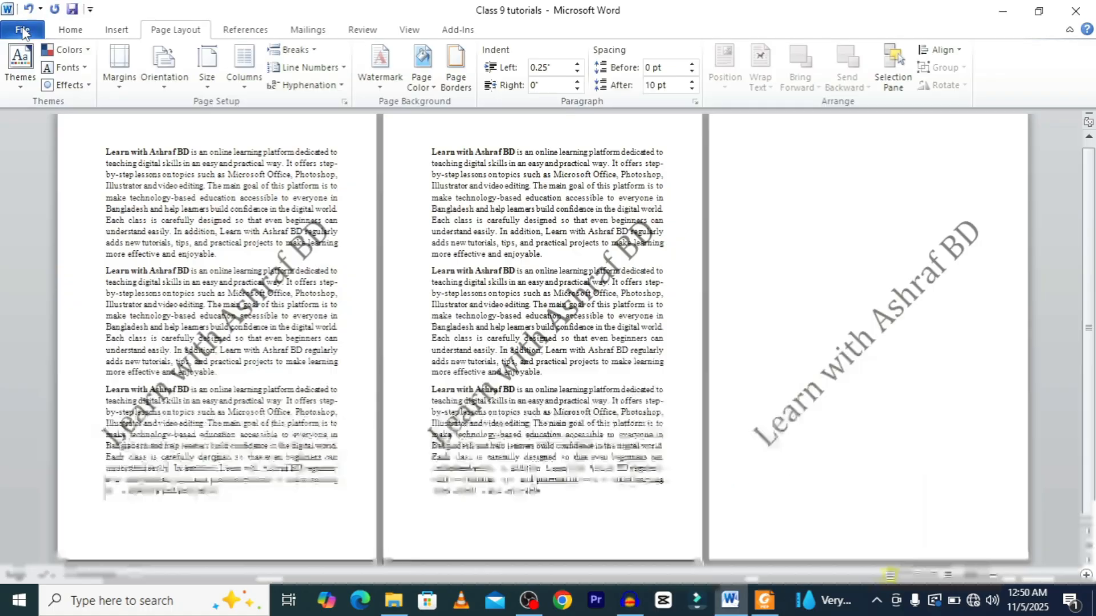
Reopen the custom watermark settings and set the watermark colour to a light grey shade.
{"action": "left_click", "coordinate": [380, 64]}
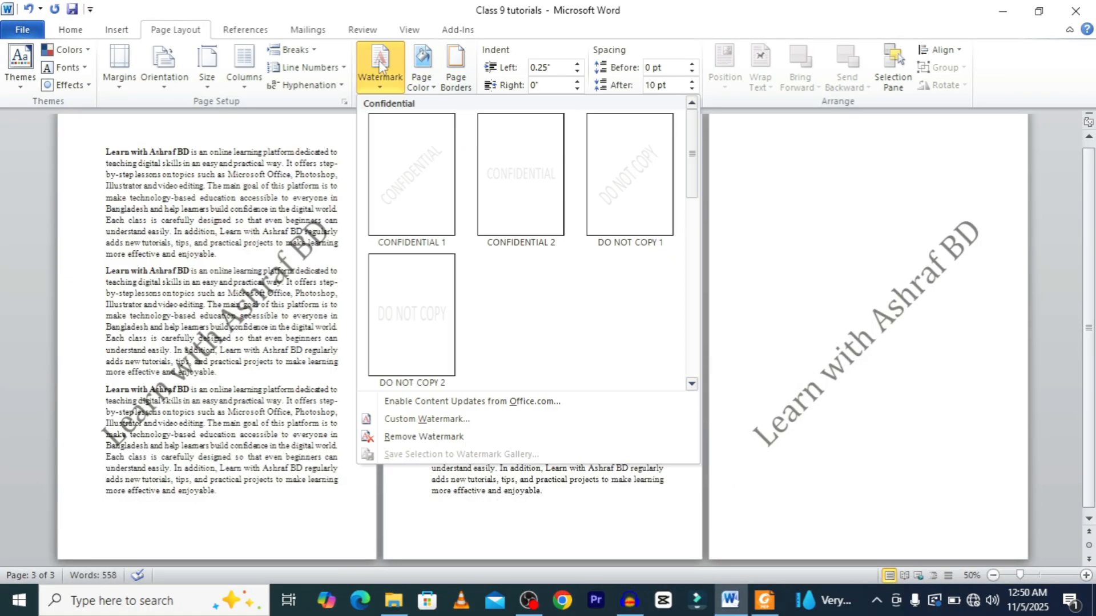
{"action": "left_click", "coordinate": [447, 420]}
{"action": "left_click", "coordinate": [566, 350]}
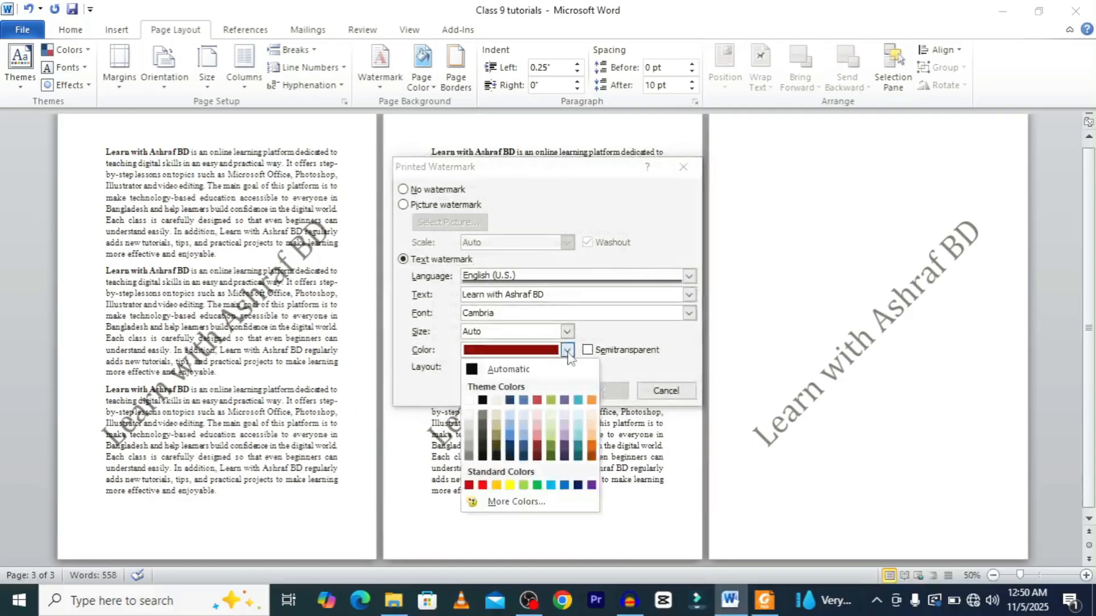
{"action": "left_click", "coordinate": [469, 416]}
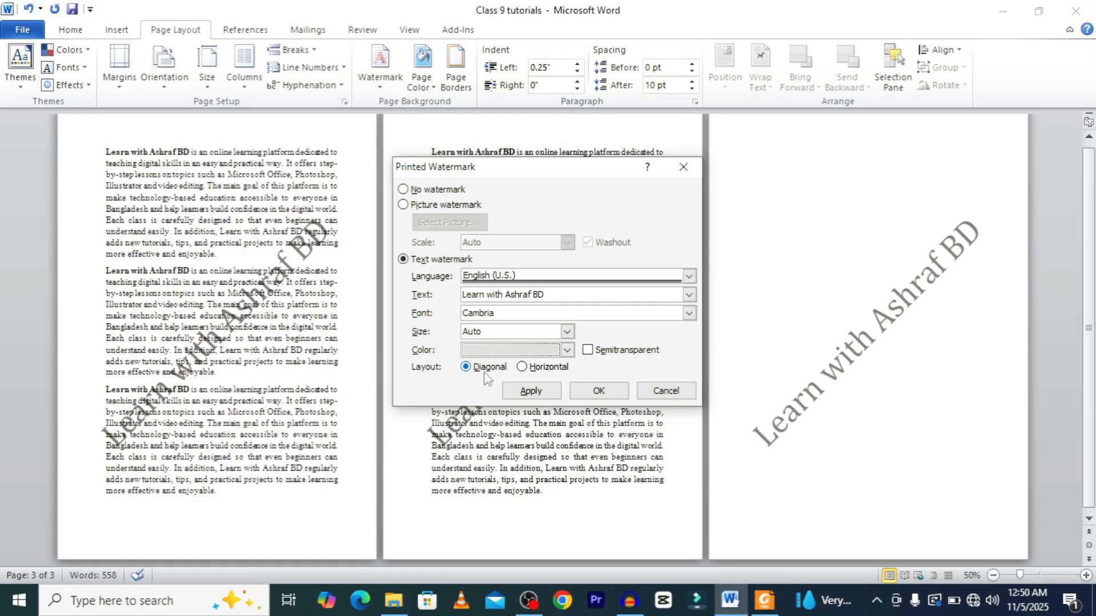
Change the watermark font to Candara, turn on Semitransparent, and apply the watermark.
{"action": "left_click", "coordinate": [689, 313]}
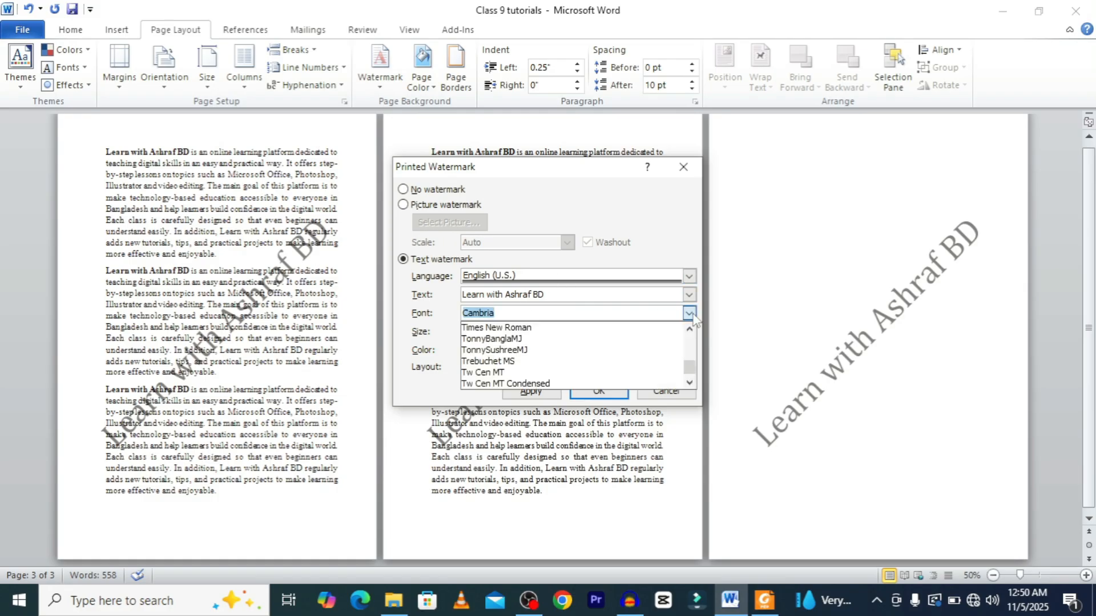
{"action": "left_click", "coordinate": [497, 350]}
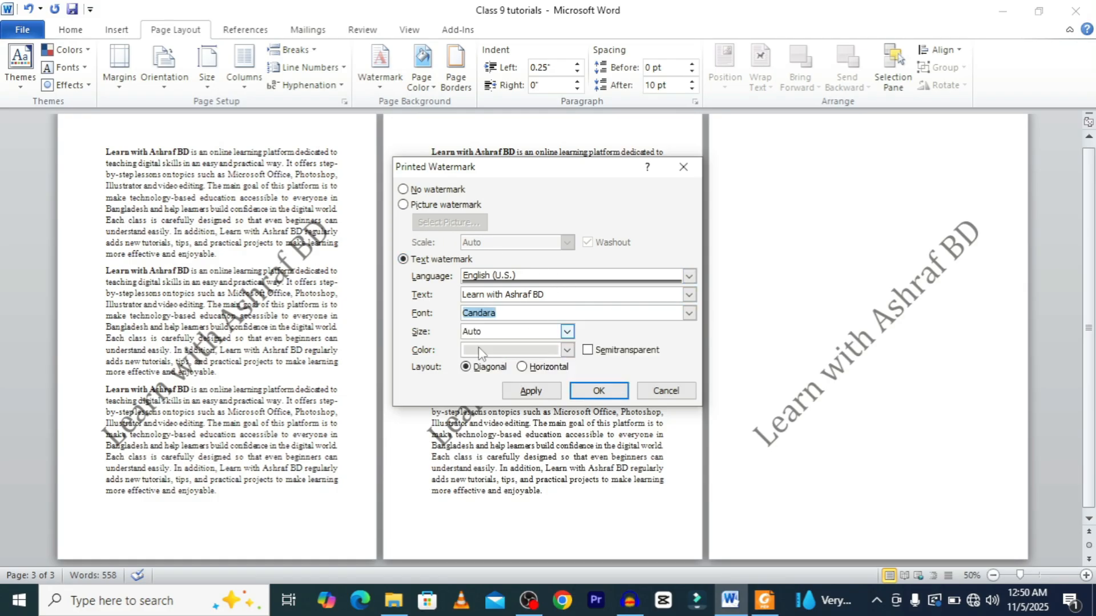
{"action": "left_click", "coordinate": [587, 350]}
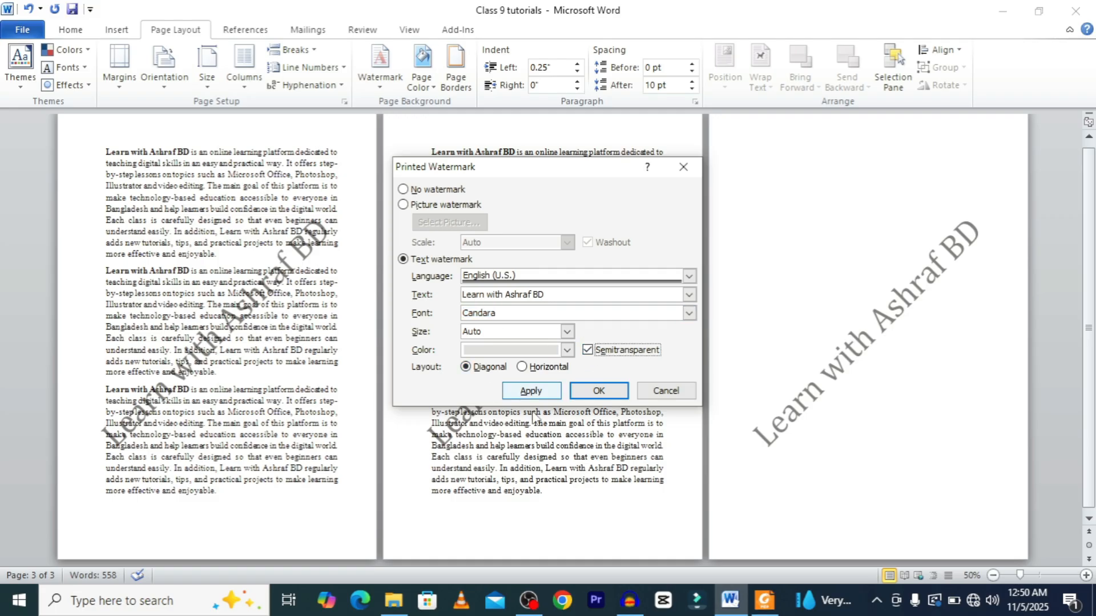
{"action": "left_click", "coordinate": [596, 393]}
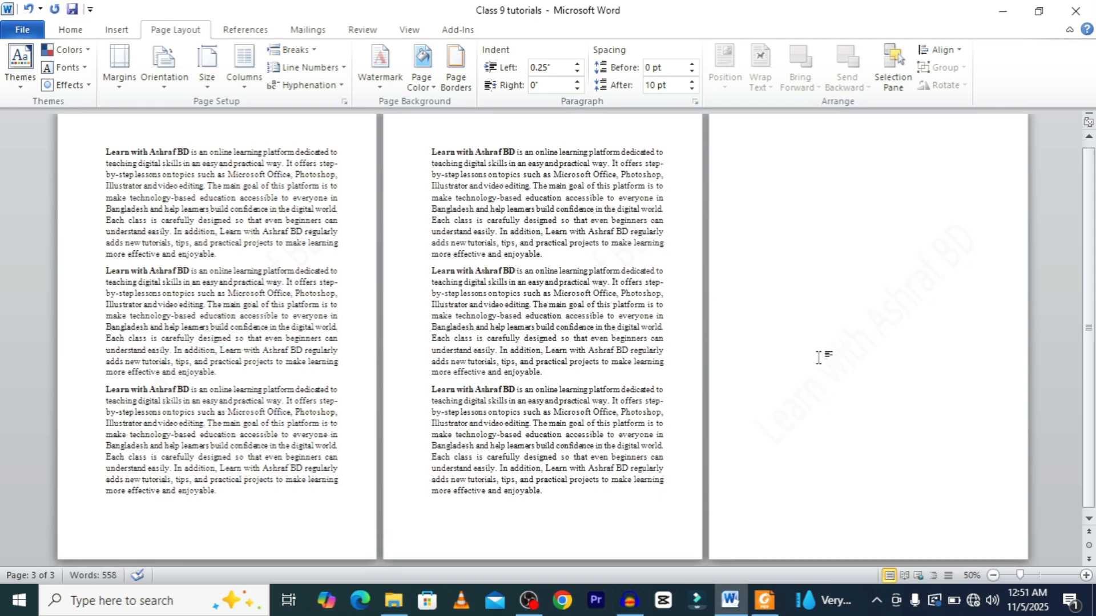
Preview the faint watermark on each page in print preview.
{"action": "key", "text": "ctrl+p"}
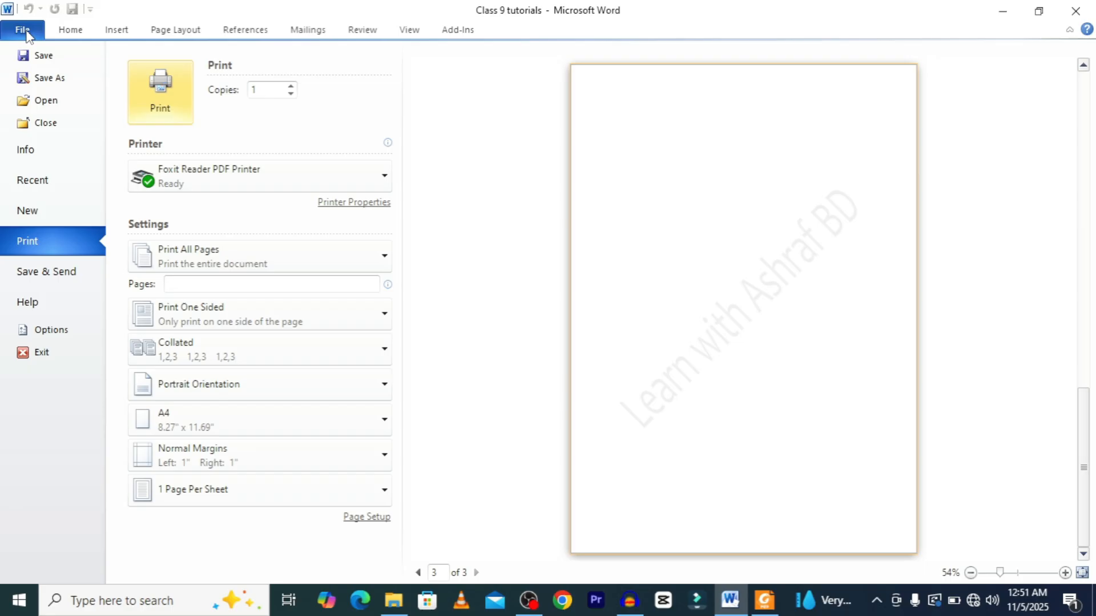
{"action": "left_click_drag", "start_coordinate": [1084, 462], "coordinate": [1075, 136]}
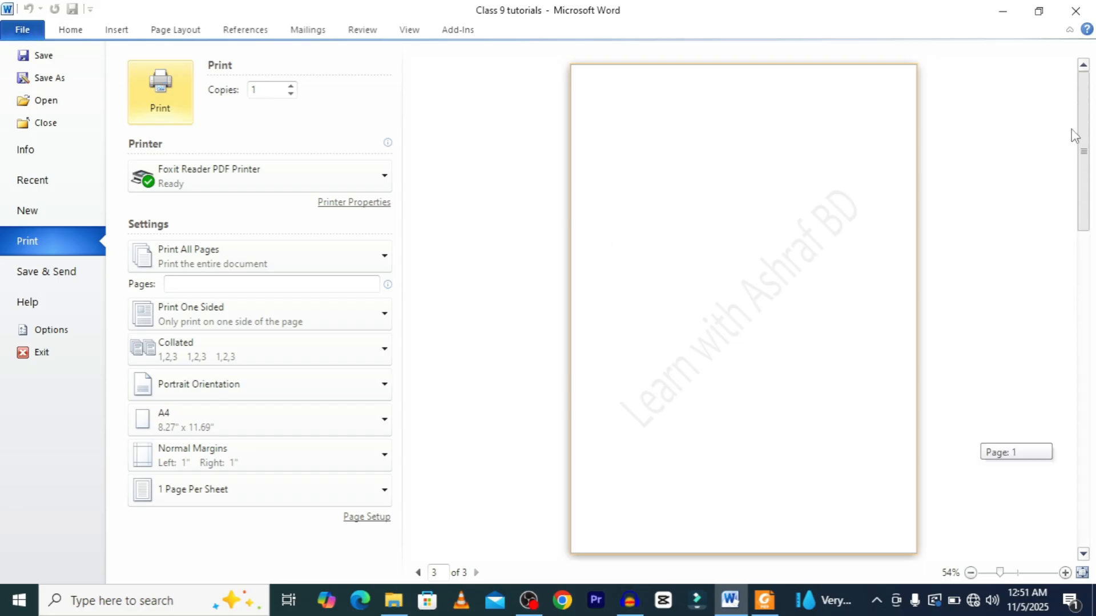
{"action": "left_click", "coordinate": [1083, 553]}
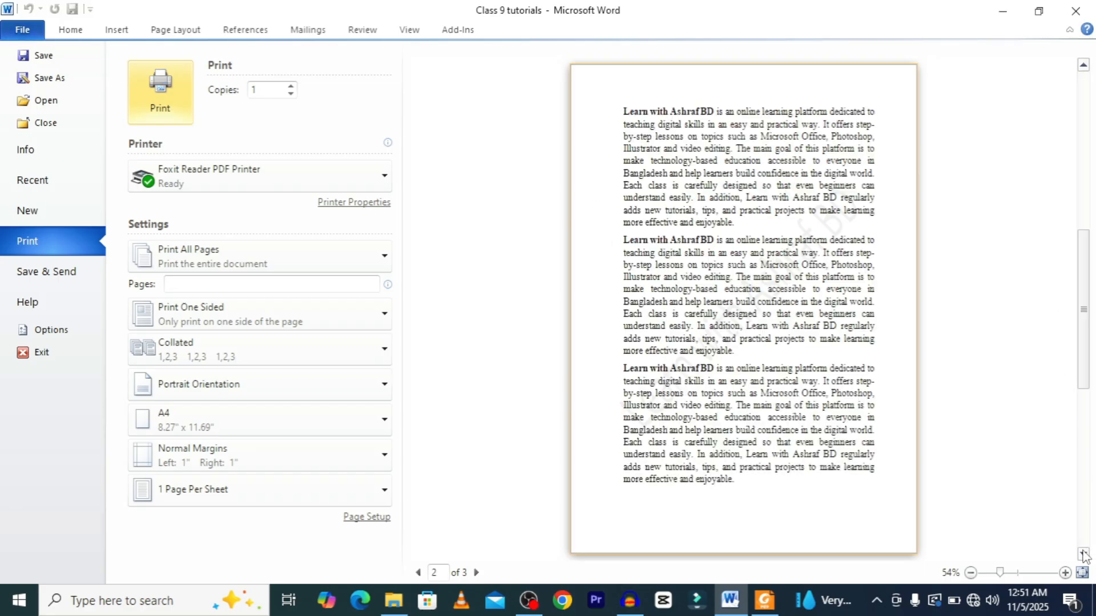
{"action": "left_click", "coordinate": [1084, 553]}
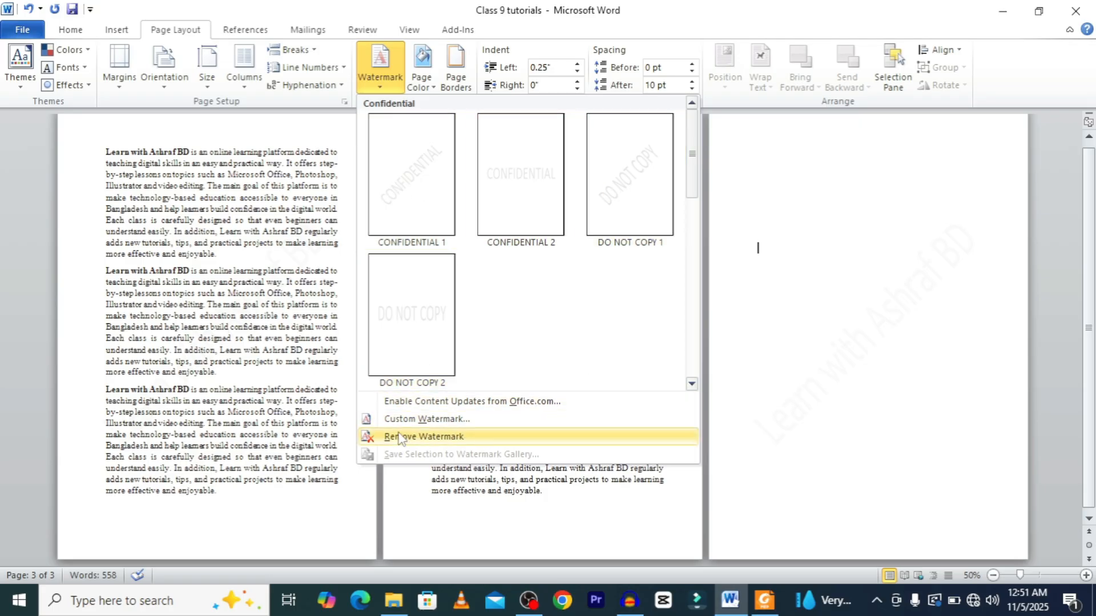
Open the custom watermark settings and switch the watermark type to a picture watermark.
{"action": "left_click", "coordinate": [435, 420]}
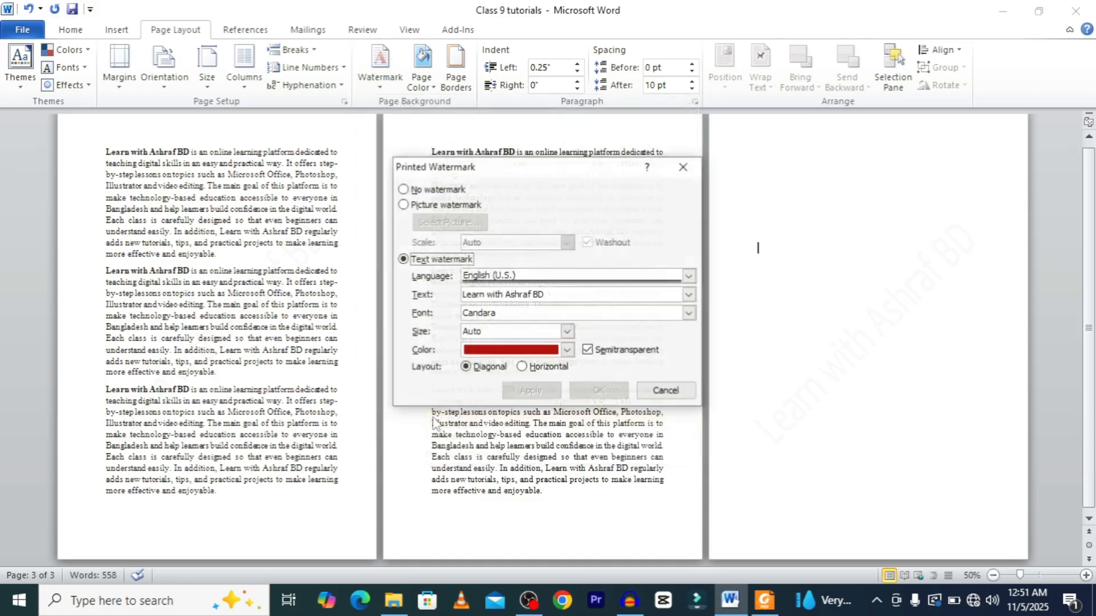
{"action": "left_click", "coordinate": [403, 205]}
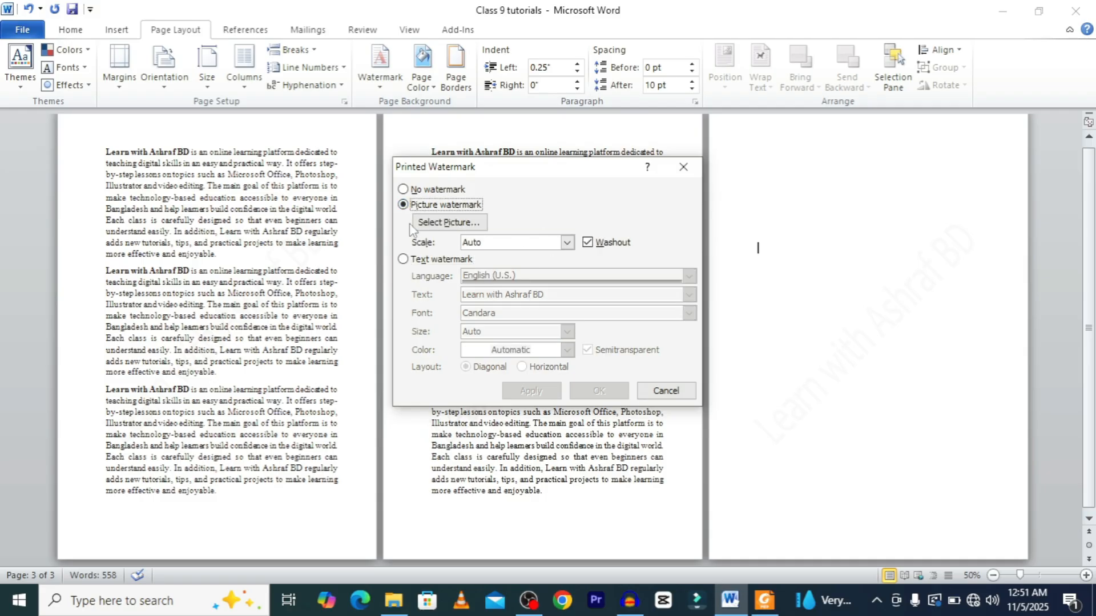
{"action": "left_click", "coordinate": [403, 189]}
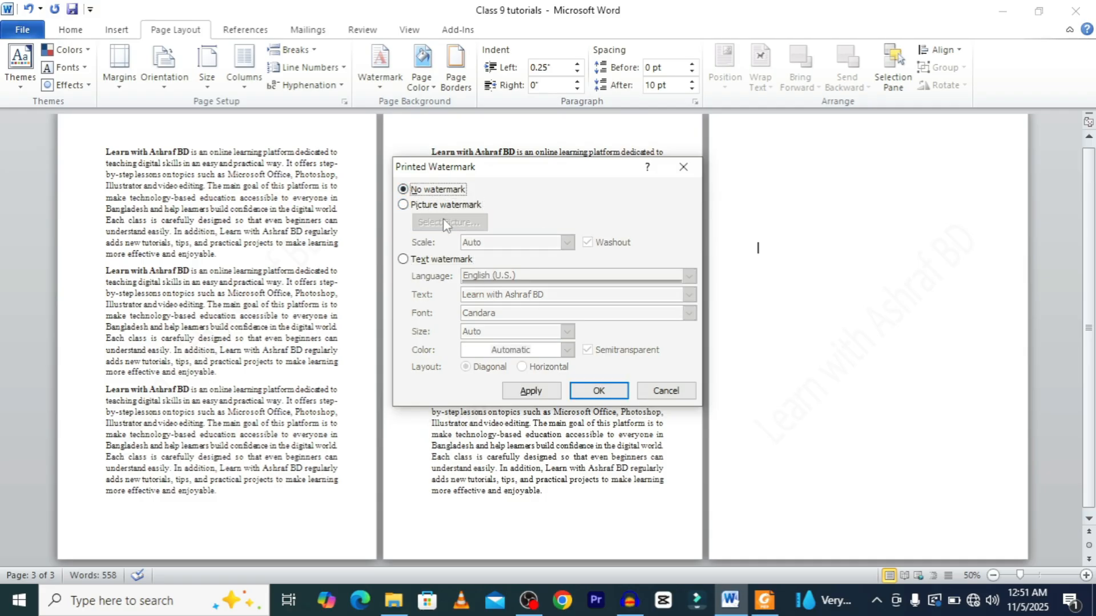
{"action": "left_click", "coordinate": [403, 205]}
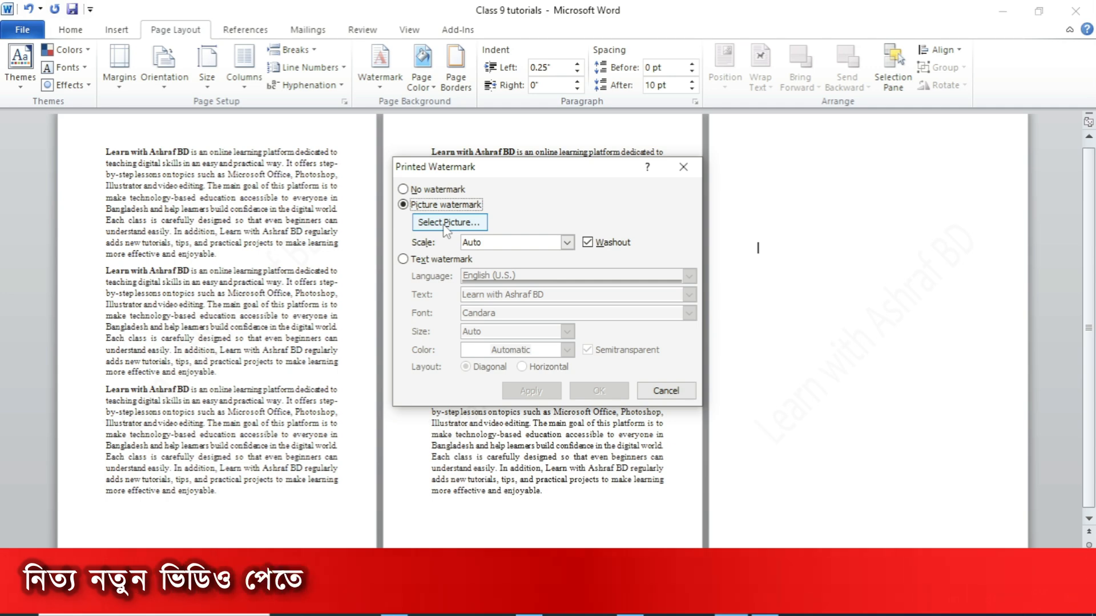
Select the MS Word Logo image from the Desktop's Class 9 folder, turn off Washout, and apply the picture watermark.
{"action": "left_click", "coordinate": [446, 224]}
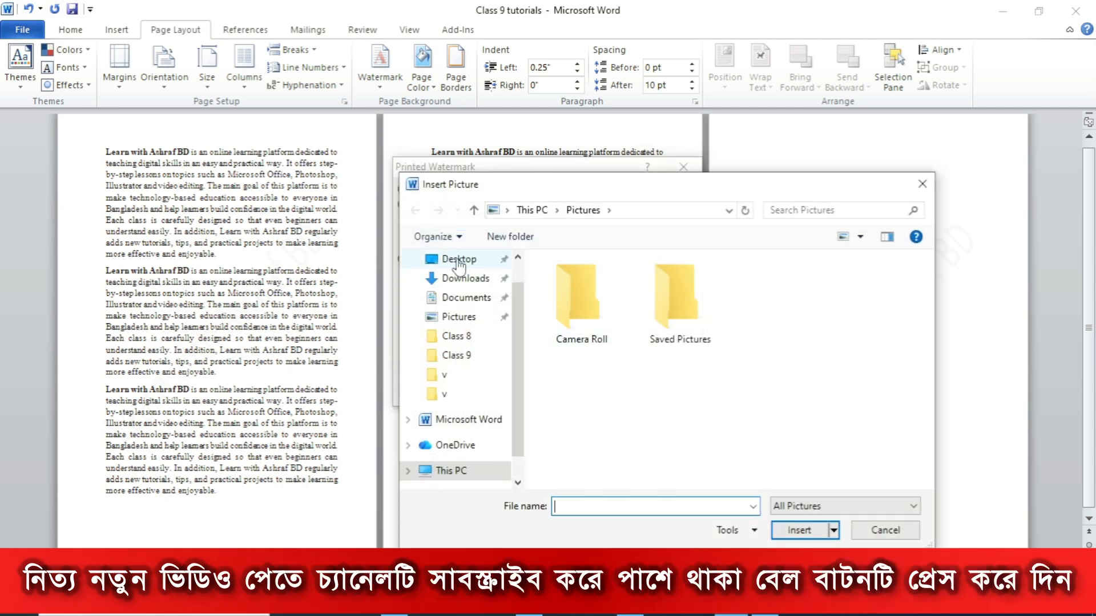
{"action": "left_click", "coordinate": [421, 262]}
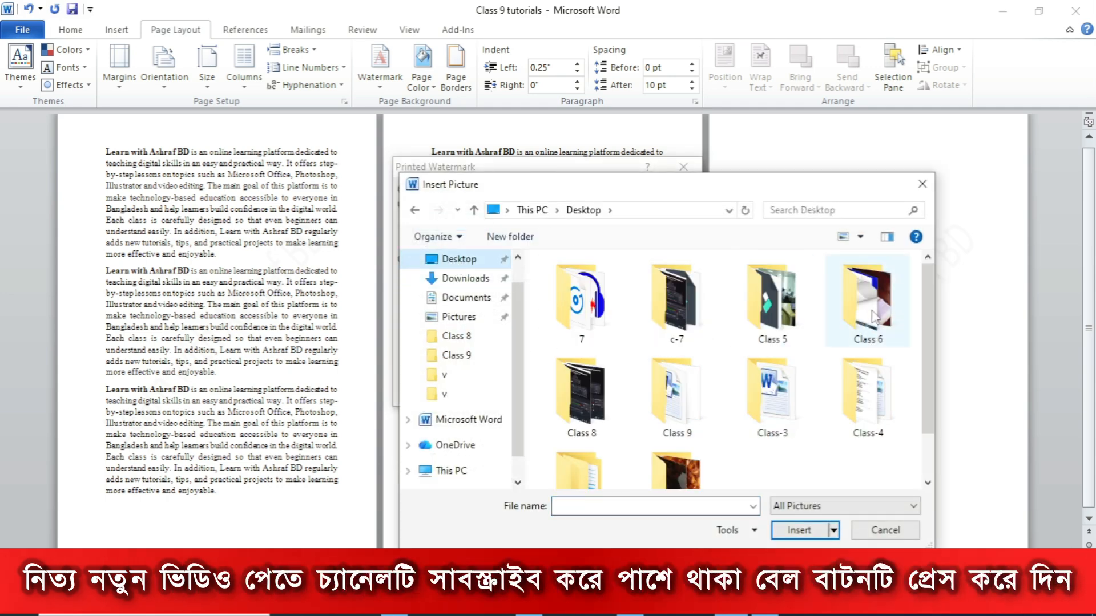
{"action": "left_click_drag", "start_coordinate": [928, 369], "coordinate": [924, 404]}
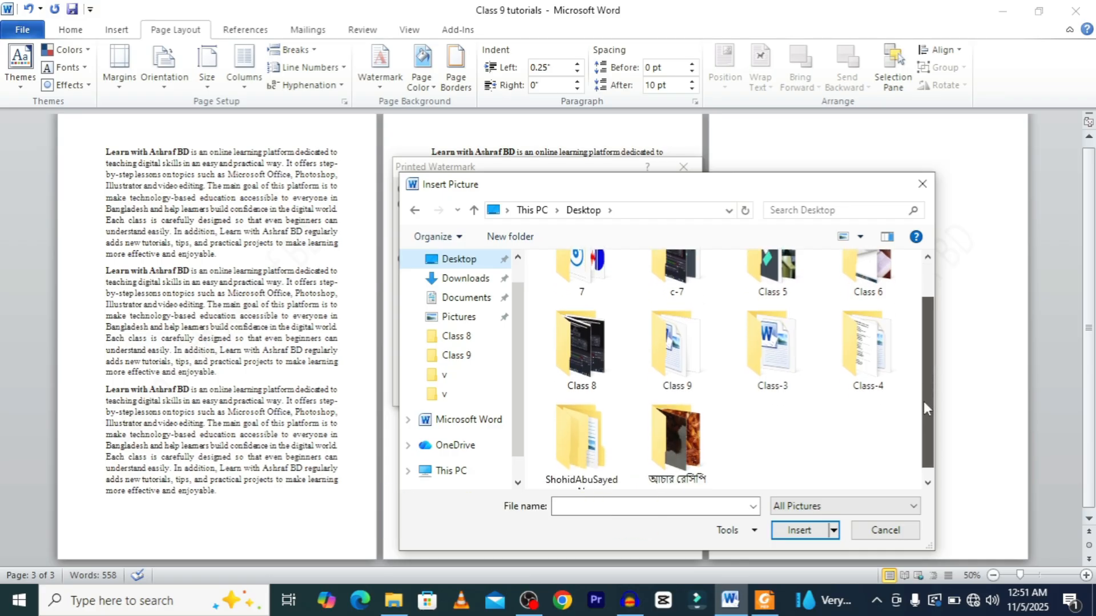
{"action": "left_click_drag", "start_coordinate": [923, 400], "coordinate": [923, 410]}
{"action": "left_click", "coordinate": [679, 359]}
{"action": "double_click", "coordinate": [679, 358]}
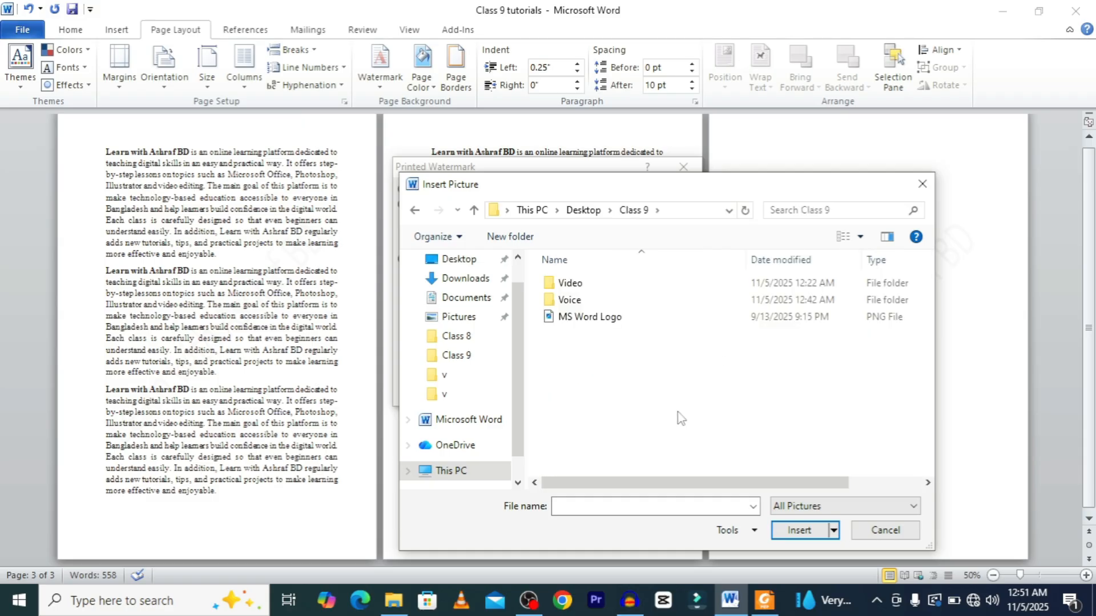
{"action": "left_click", "coordinate": [593, 318]}
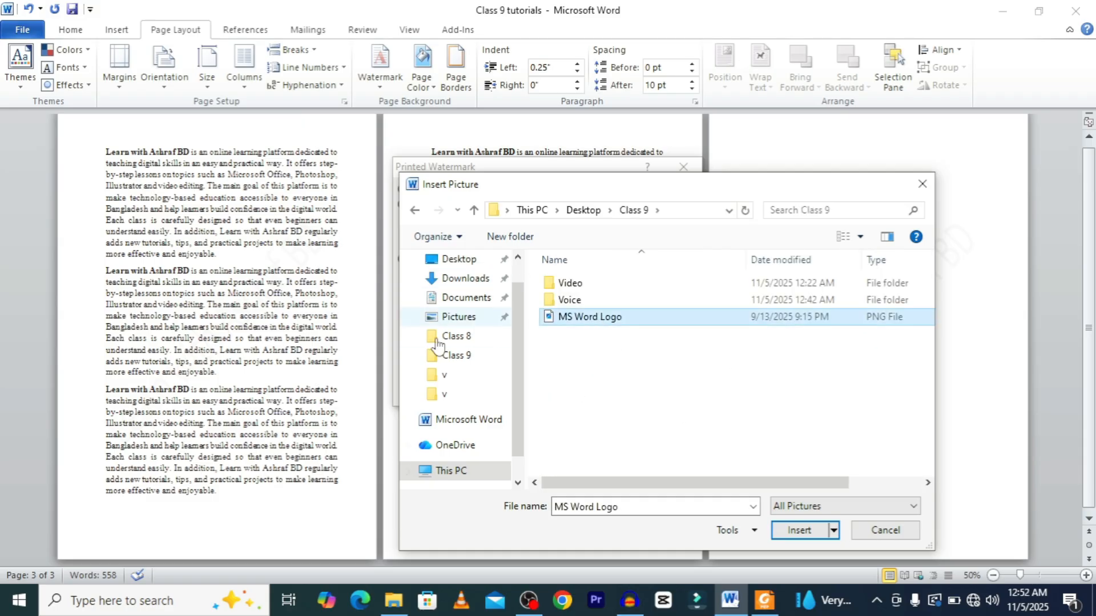
{"action": "left_click", "coordinate": [799, 530]}
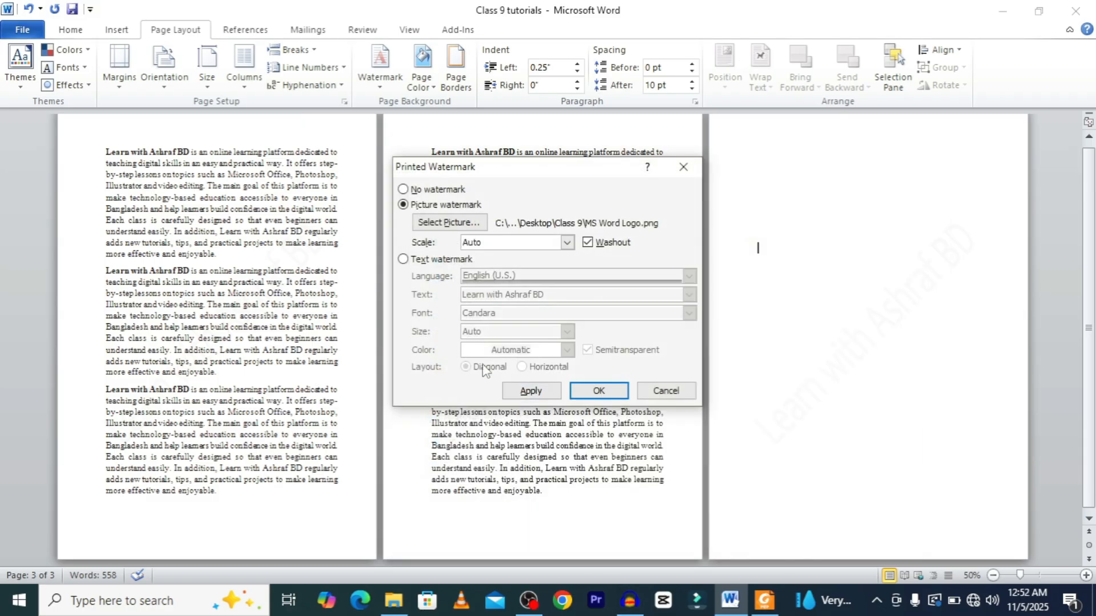
{"action": "left_click", "coordinate": [593, 244]}
{"action": "left_click", "coordinate": [597, 392]}
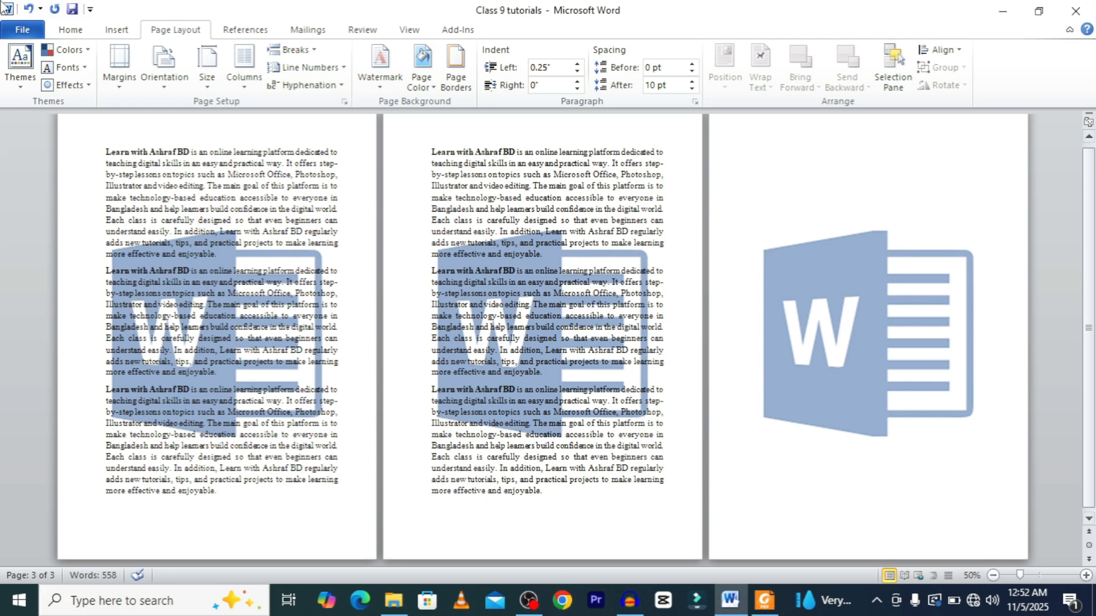
Reopen the custom watermark settings, turn Washout back on, and set the picture watermark scale to 50%.
{"action": "left_click", "coordinate": [380, 59]}
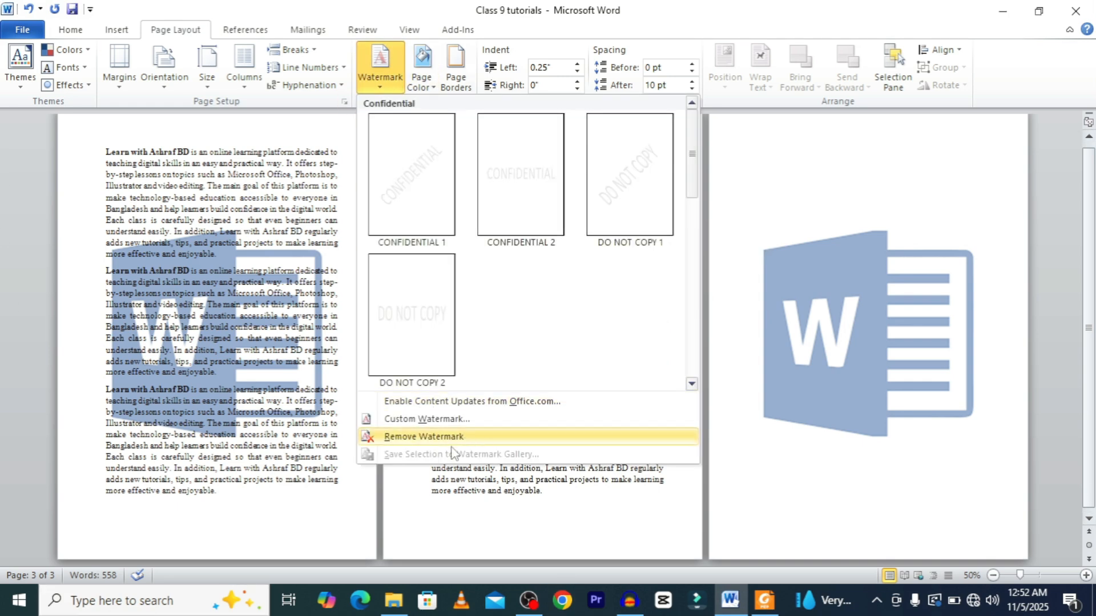
{"action": "left_click", "coordinate": [428, 419]}
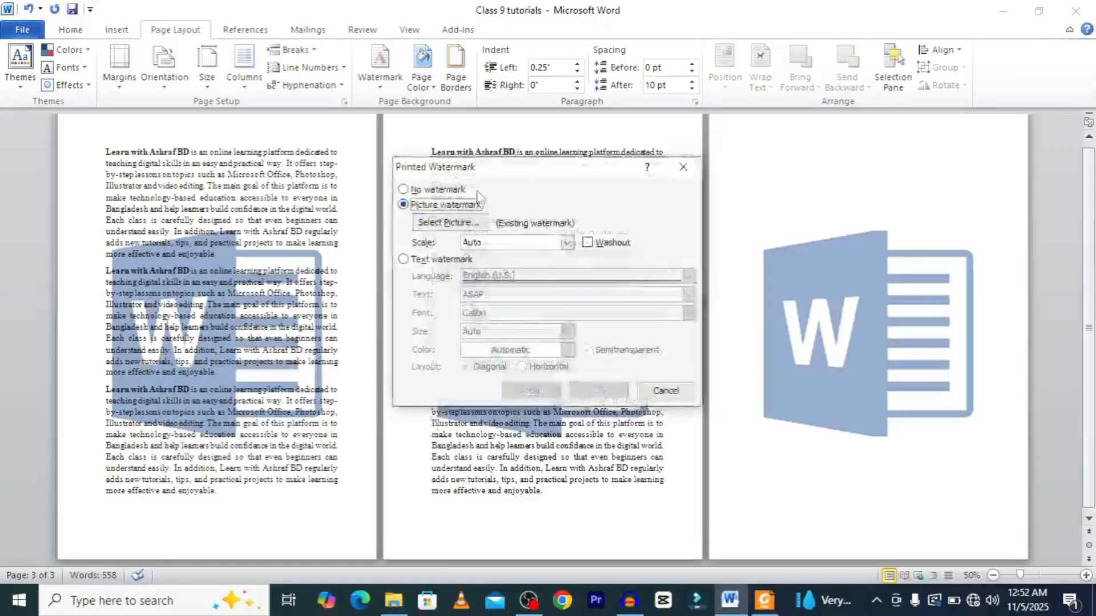
{"action": "left_click", "coordinate": [588, 243]}
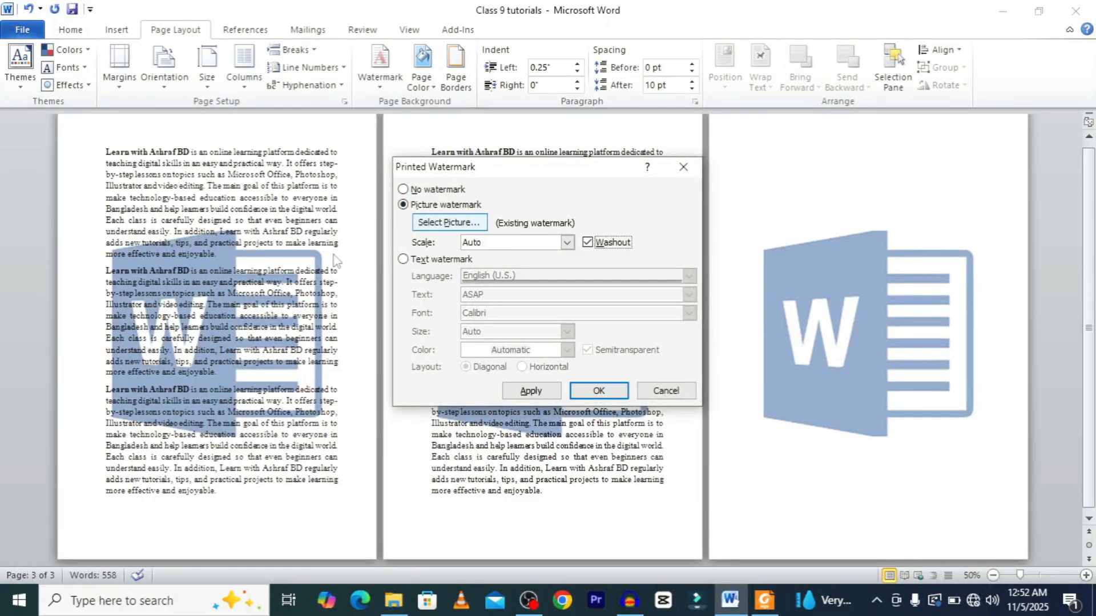
{"action": "left_click", "coordinate": [566, 243]}
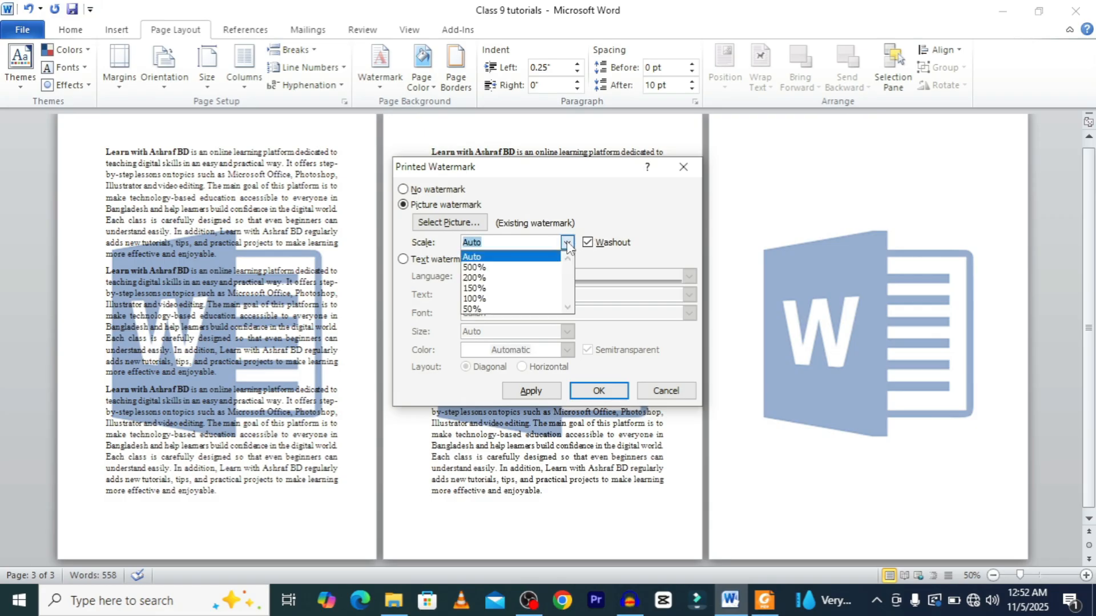
{"action": "left_click", "coordinate": [486, 308]}
{"action": "left_click", "coordinate": [599, 391]}
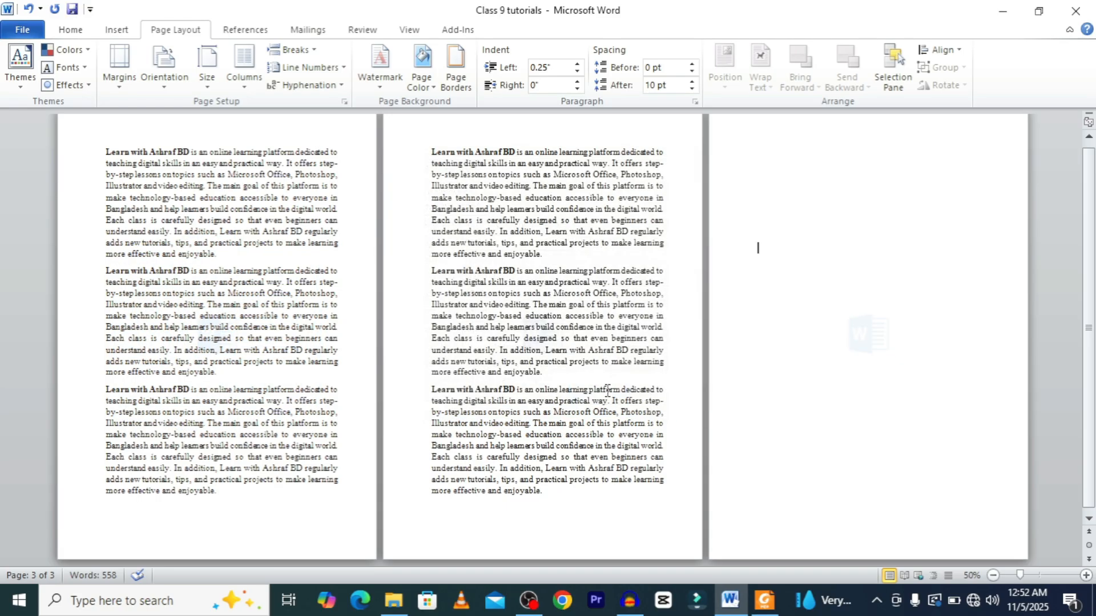
Change the picture watermark scale to 100% in the custom watermark settings.
{"action": "left_click", "coordinate": [386, 74]}
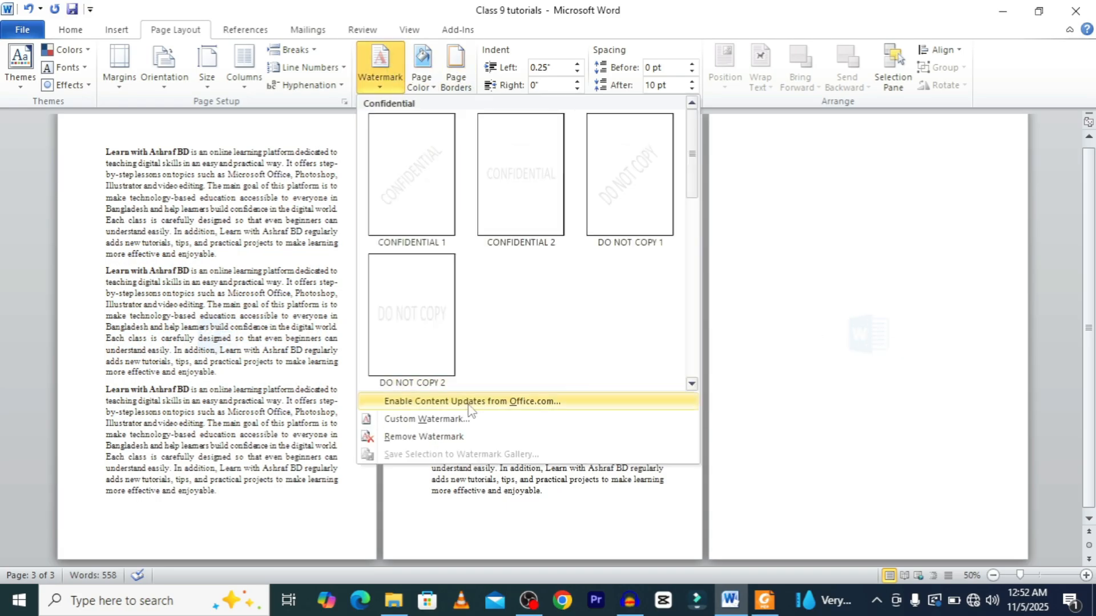
{"action": "left_click", "coordinate": [429, 420]}
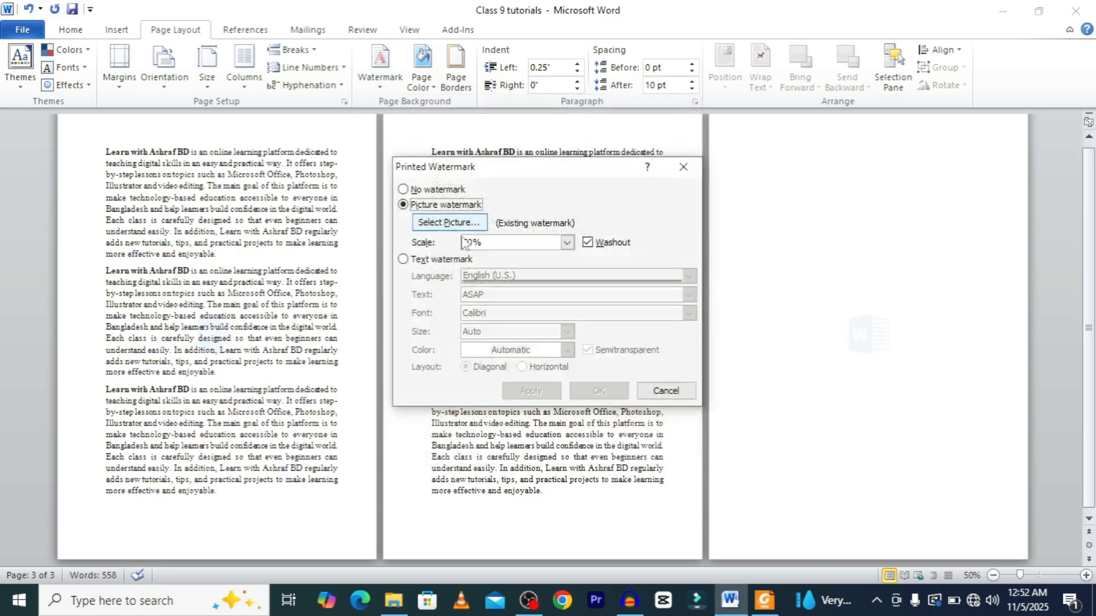
{"action": "left_click", "coordinate": [566, 242]}
{"action": "left_click", "coordinate": [484, 299]}
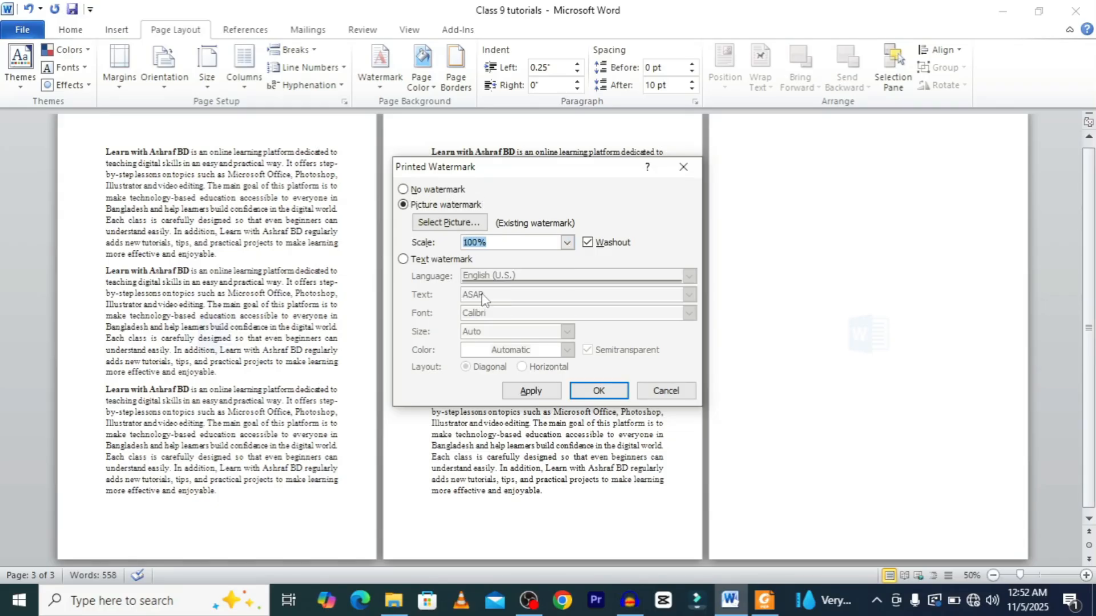
{"action": "left_click", "coordinate": [599, 391]}
Change the picture watermark scale to 200% in the custom watermark settings.
{"action": "left_click", "coordinate": [380, 66]}
{"action": "left_click", "coordinate": [457, 418]}
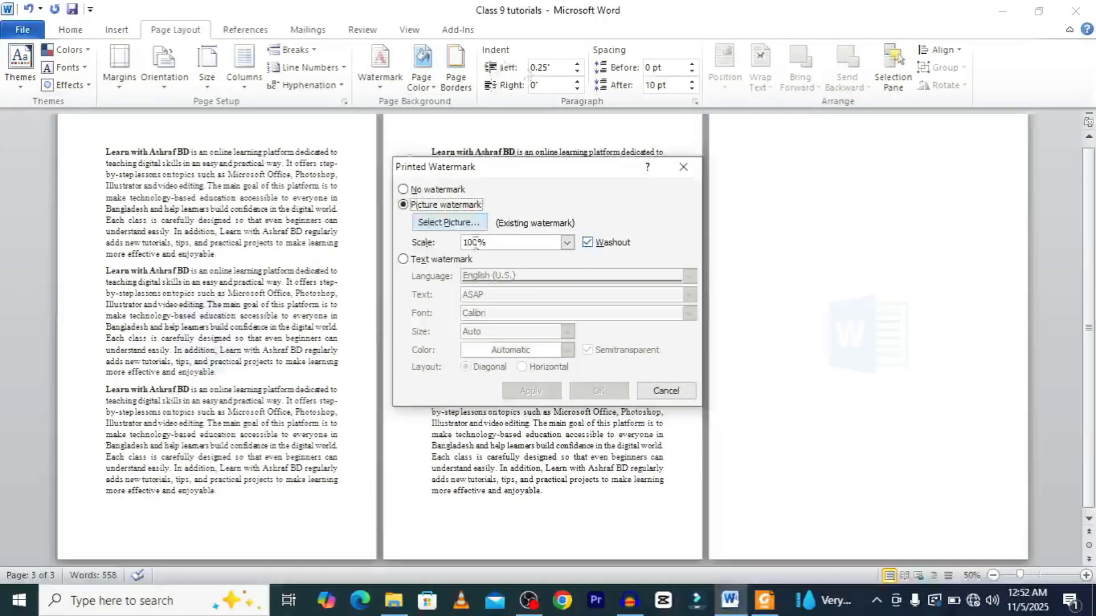
{"action": "left_click", "coordinate": [558, 242]}
{"action": "left_click", "coordinate": [566, 242]}
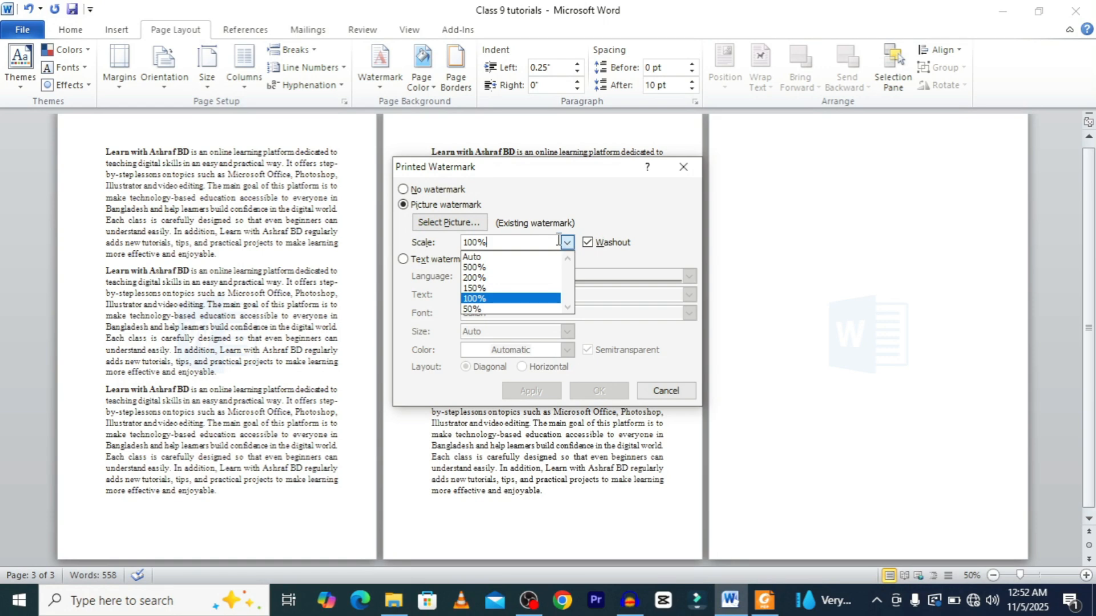
{"action": "left_click", "coordinate": [482, 277]}
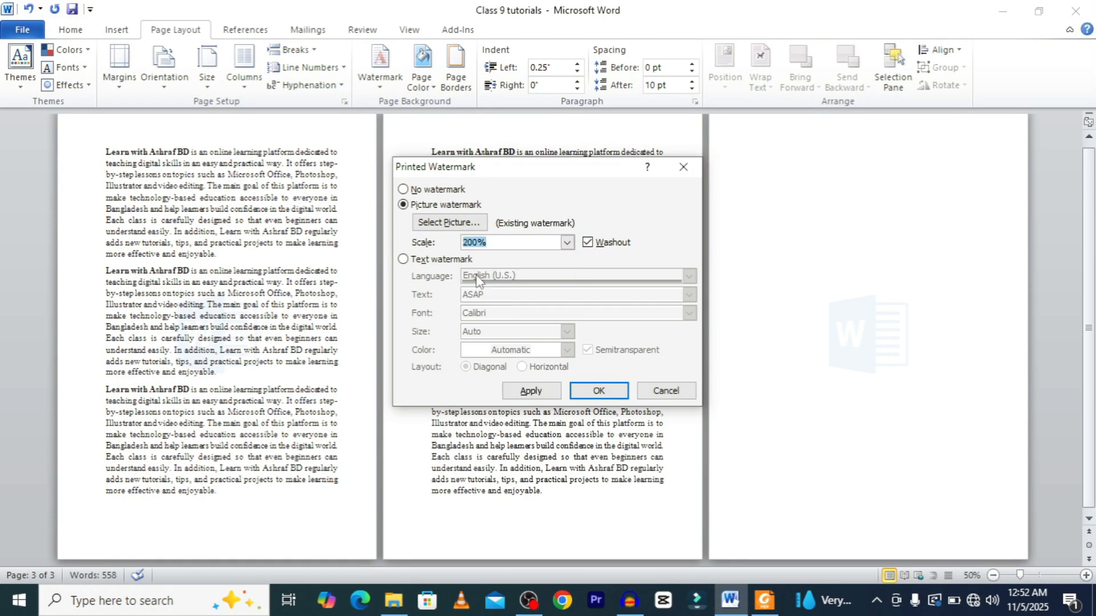
{"action": "left_click", "coordinate": [607, 396]}
Set the picture watermark scale back to Auto and apply it.
{"action": "left_click", "coordinate": [379, 65]}
{"action": "left_click", "coordinate": [427, 419]}
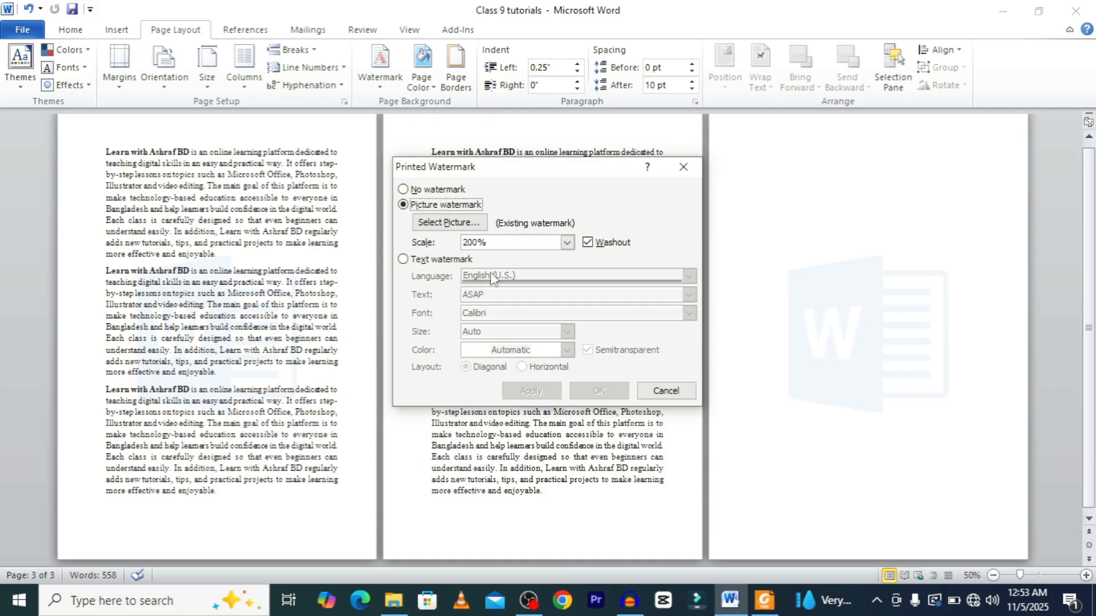
{"action": "left_click", "coordinate": [567, 244]}
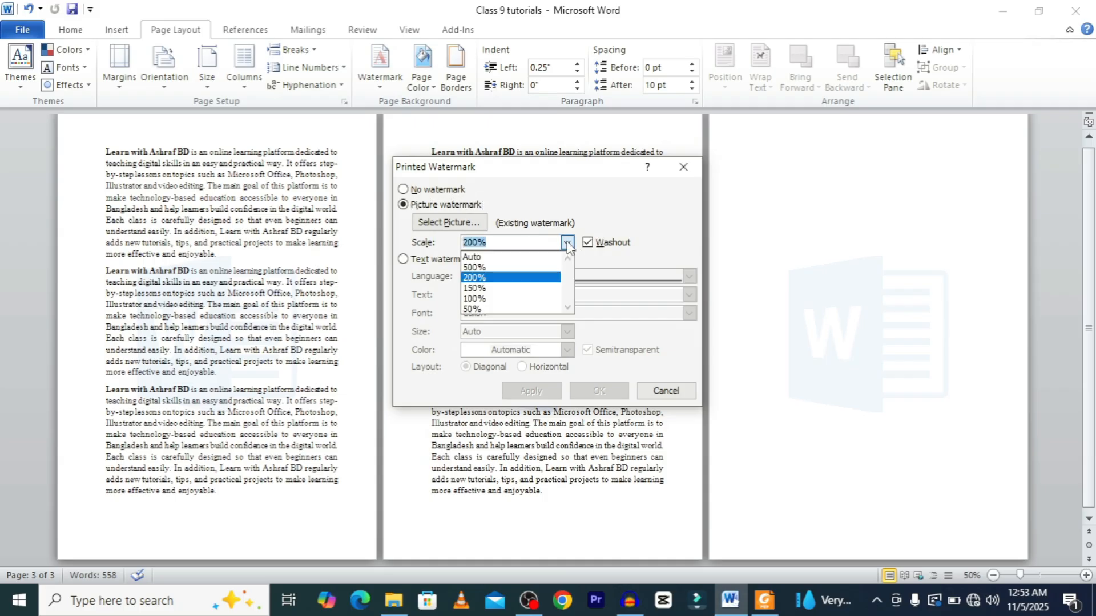
{"action": "left_click", "coordinate": [499, 258]}
{"action": "left_click", "coordinate": [597, 391]}
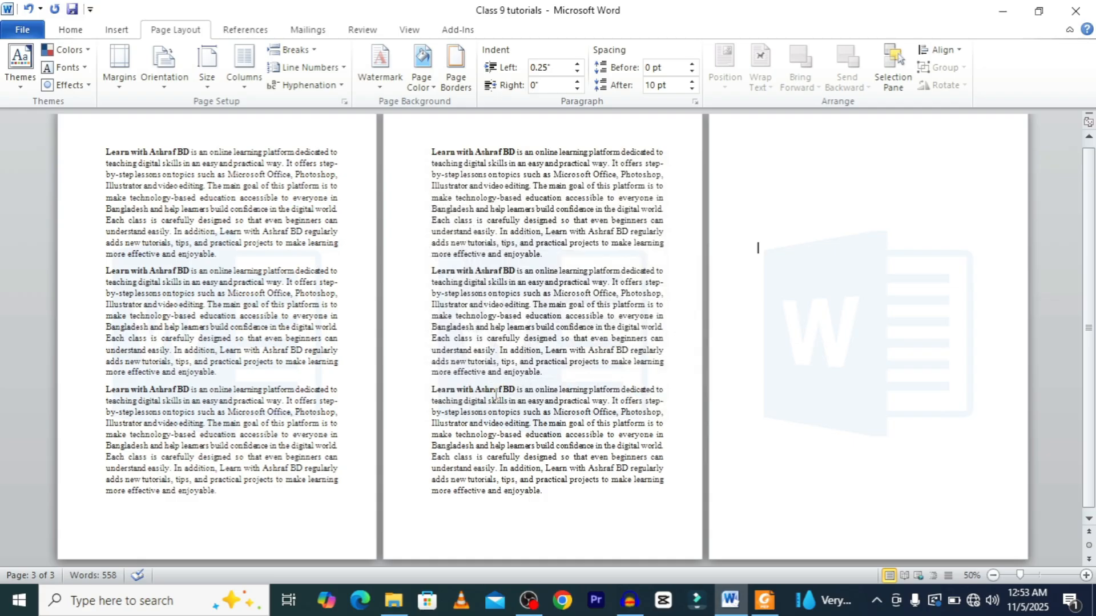
Preview the washed-out picture watermark on the first and last pages in print preview.
{"action": "key", "text": "ctrl+p"}
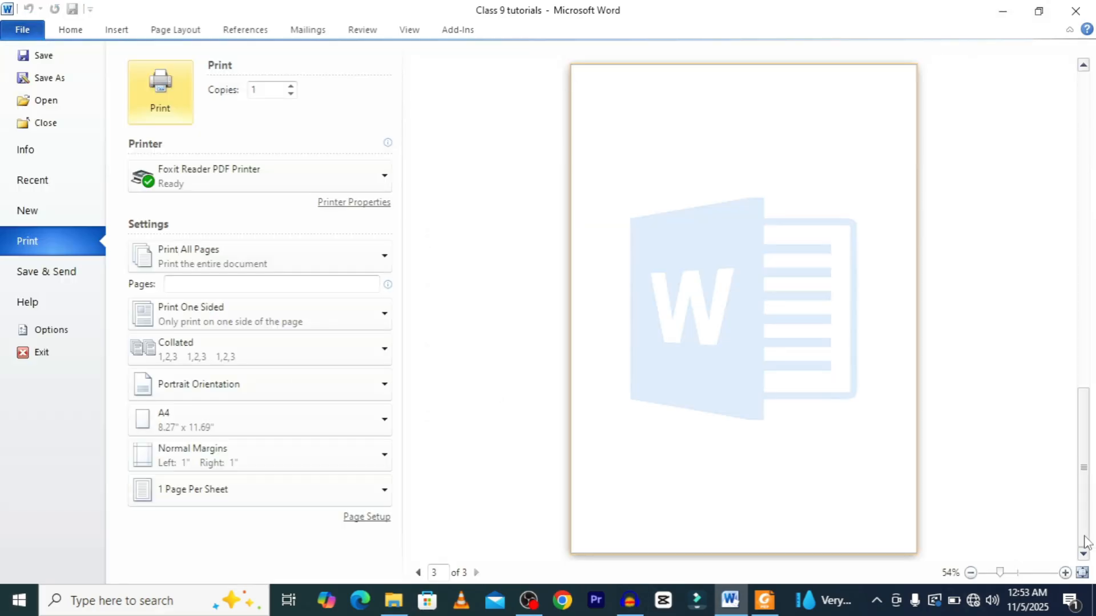
{"action": "left_click_drag", "start_coordinate": [1087, 477], "coordinate": [1073, 149]}
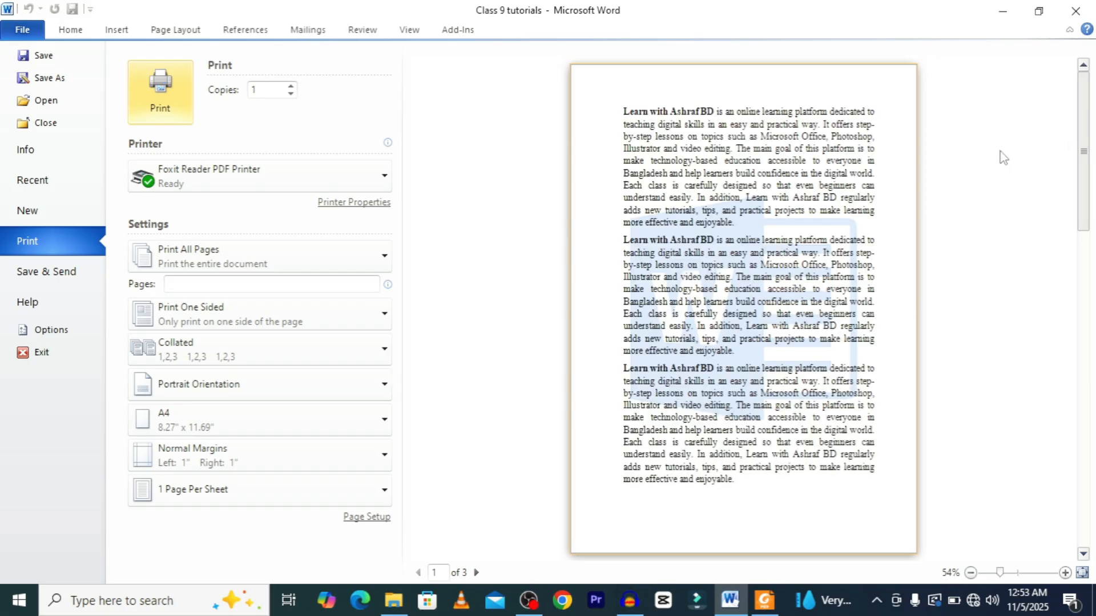
{"action": "left_click", "coordinate": [21, 32]}
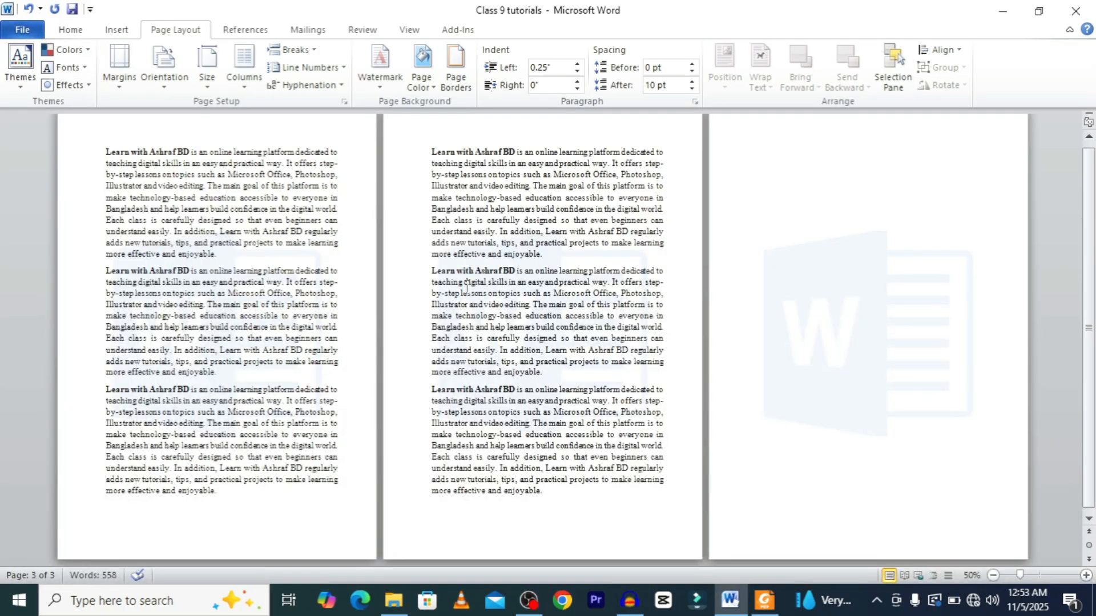
Remove the watermark from the document.
{"action": "left_click", "coordinate": [80, 34]}
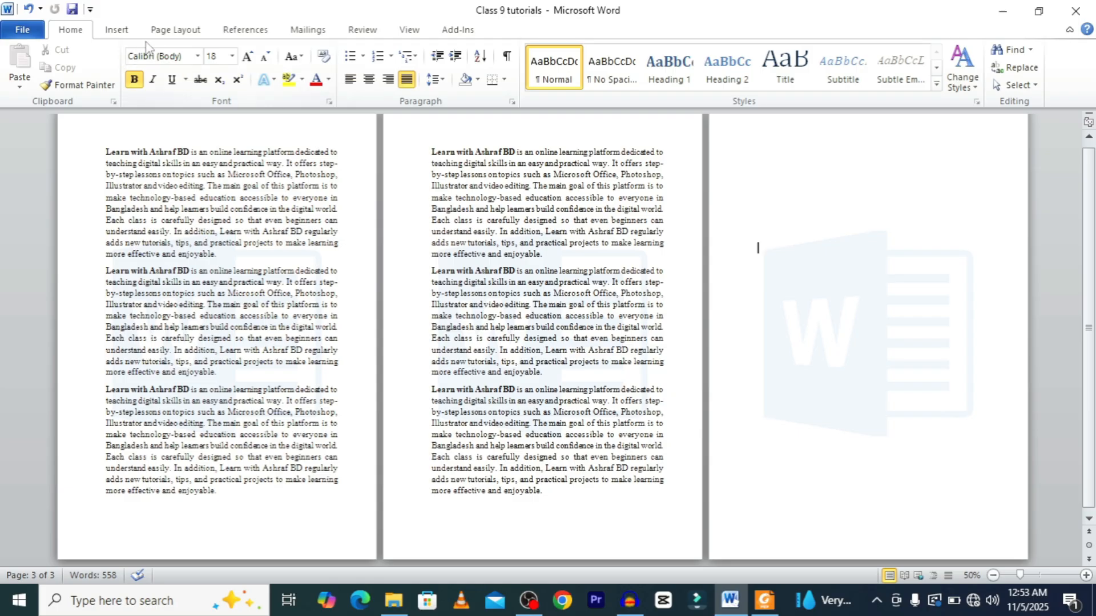
{"action": "left_click", "coordinate": [181, 31]}
{"action": "left_click", "coordinate": [380, 63]}
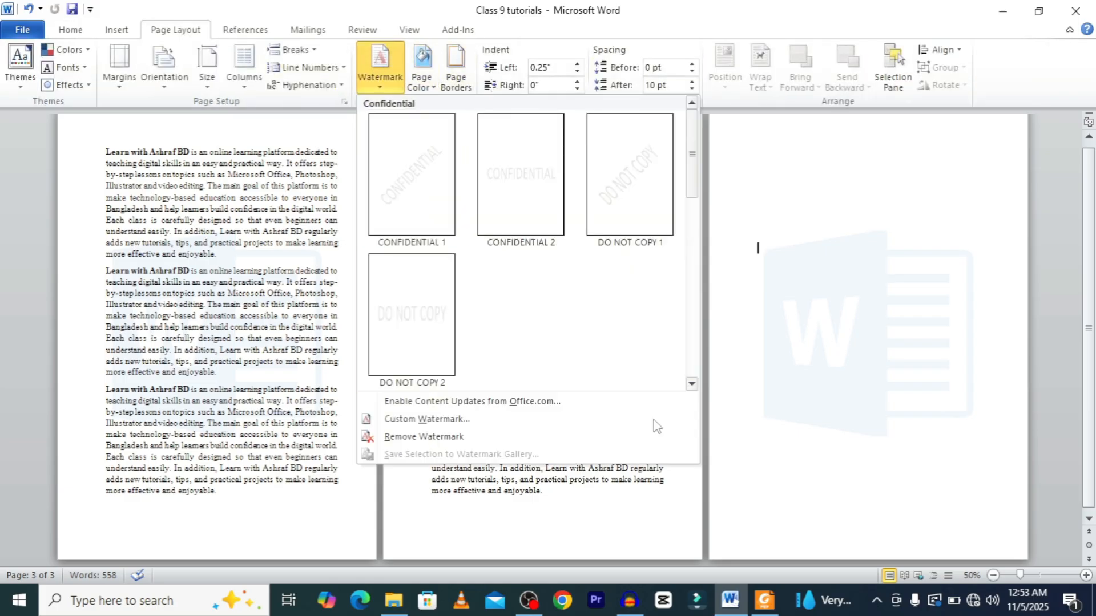
{"action": "left_click", "coordinate": [428, 438]}
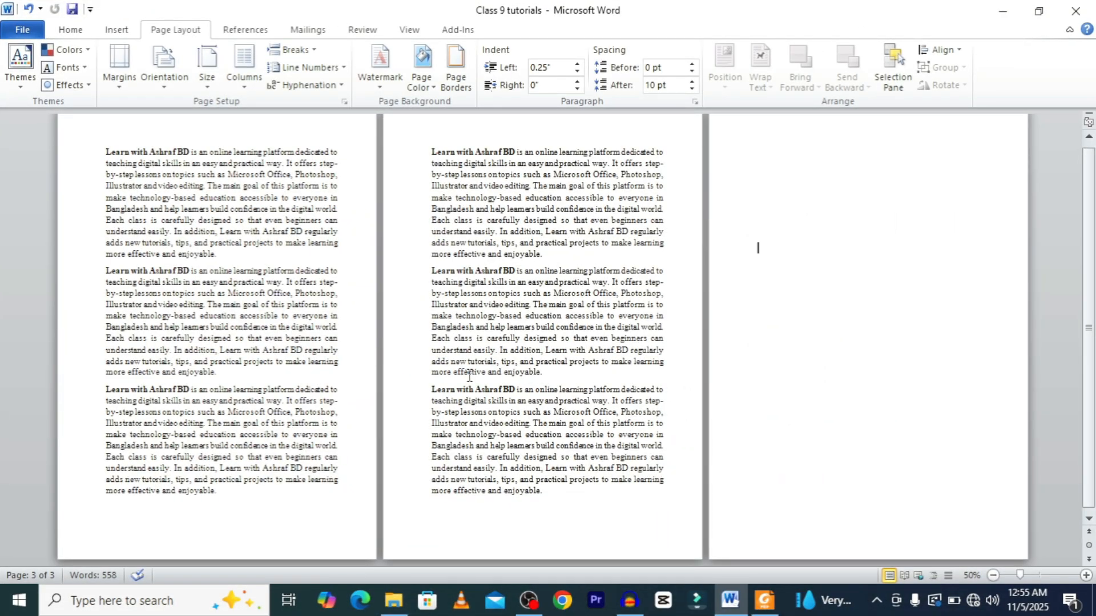
Set the page colour to a custom light green with RGB 219, 251, 219.
{"action": "left_click", "coordinate": [62, 30]}
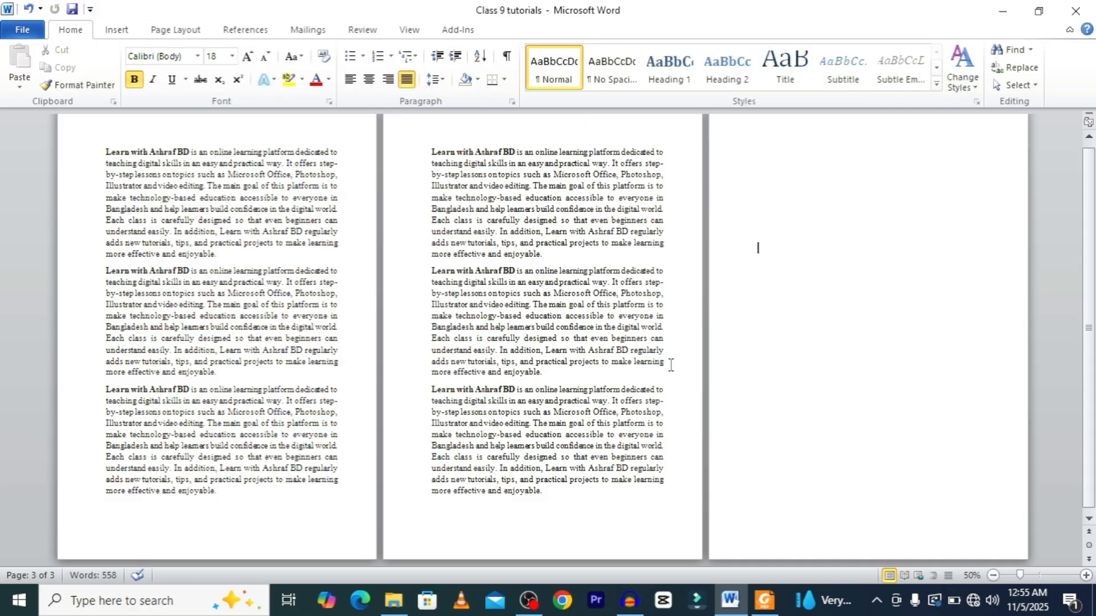
{"action": "left_click", "coordinate": [170, 34]}
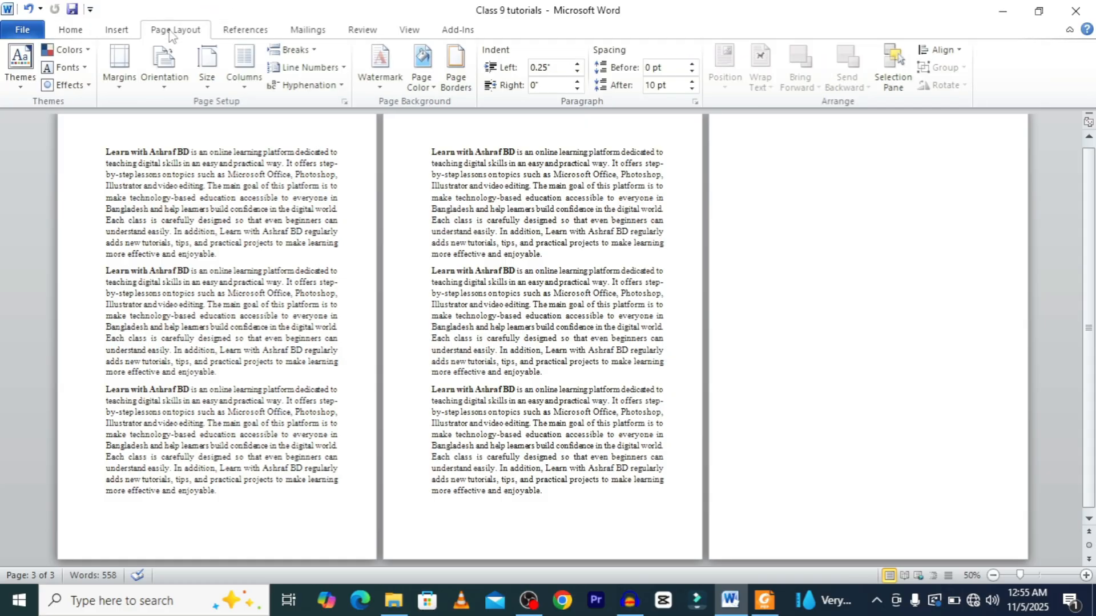
{"action": "left_click", "coordinate": [423, 66]}
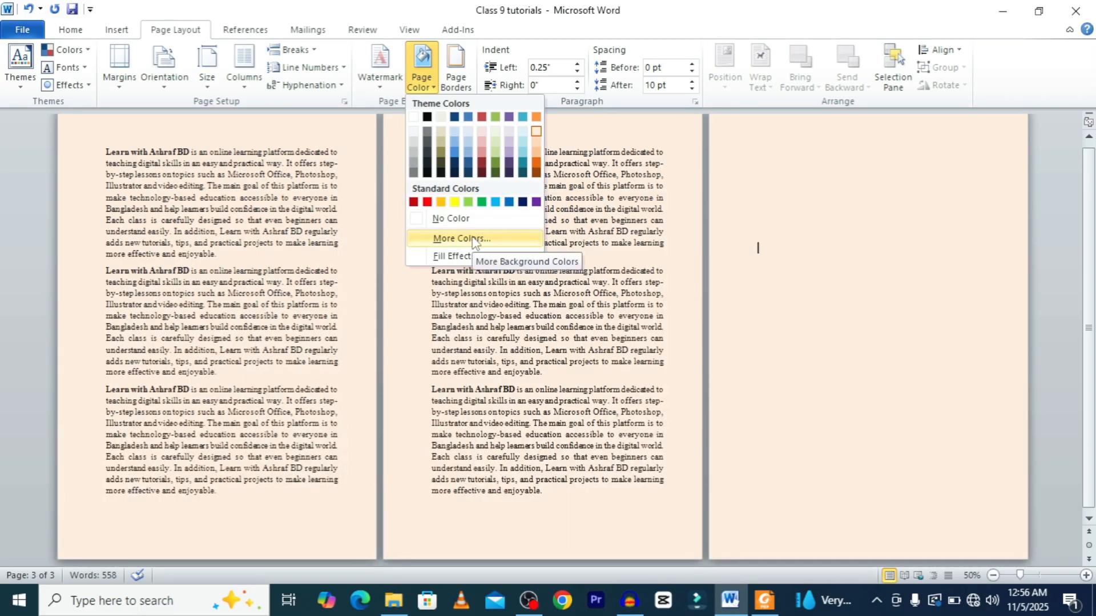
{"action": "left_click", "coordinate": [473, 239]}
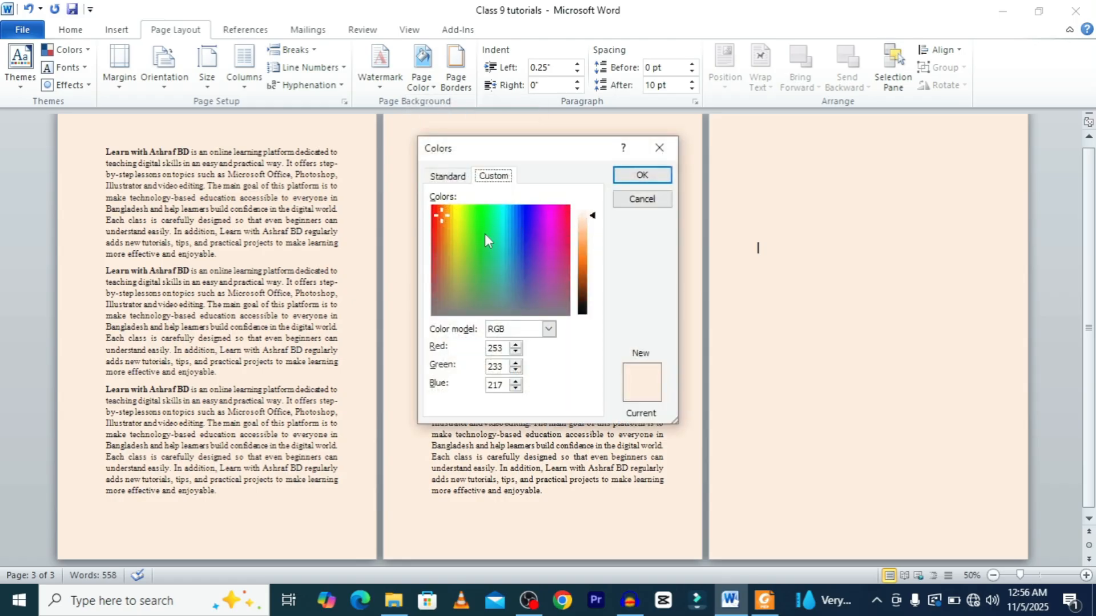
{"action": "left_click", "coordinate": [472, 220]}
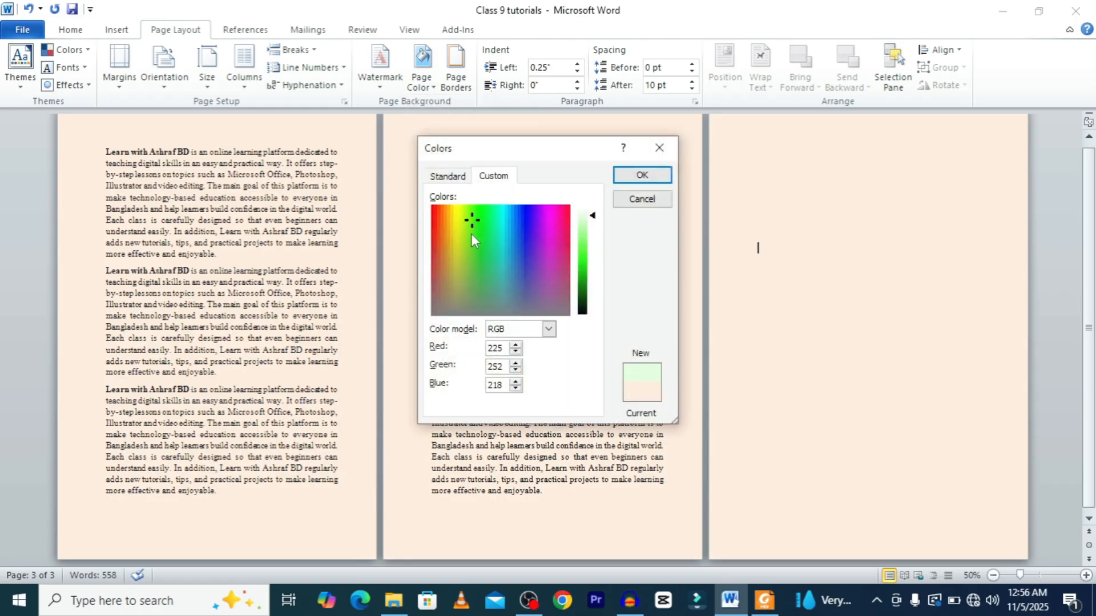
{"action": "left_click", "coordinate": [472, 235]}
{"action": "left_click", "coordinate": [472, 258]}
{"action": "left_click", "coordinate": [492, 226]}
{"action": "left_click", "coordinate": [473, 214]}
{"action": "left_click", "coordinate": [476, 232]}
{"action": "left_click", "coordinate": [475, 260]}
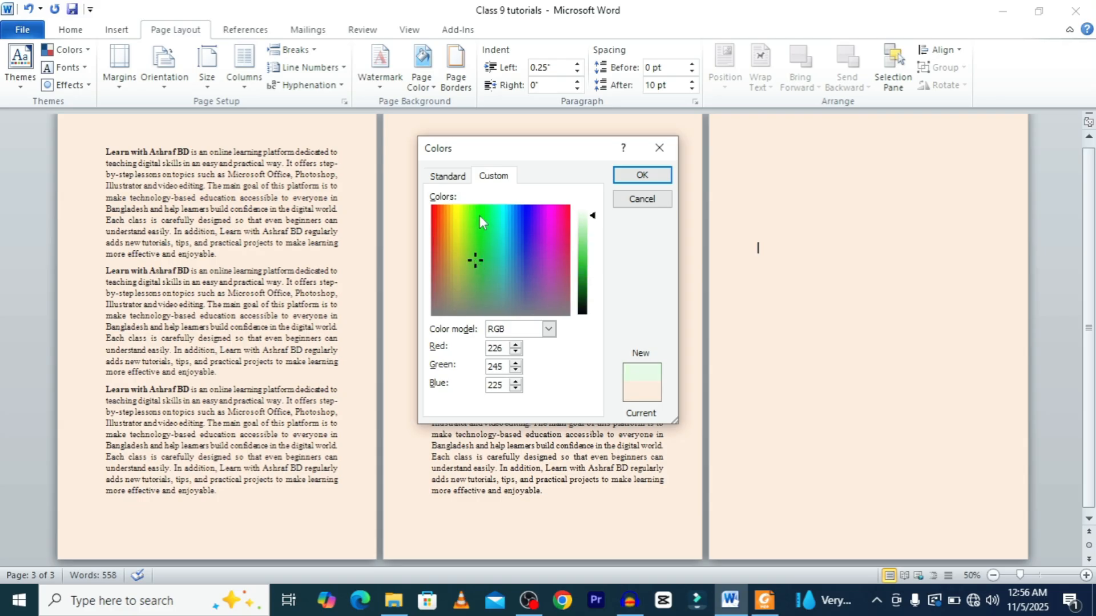
{"action": "left_click", "coordinate": [476, 215]}
{"action": "left_click", "coordinate": [477, 225]}
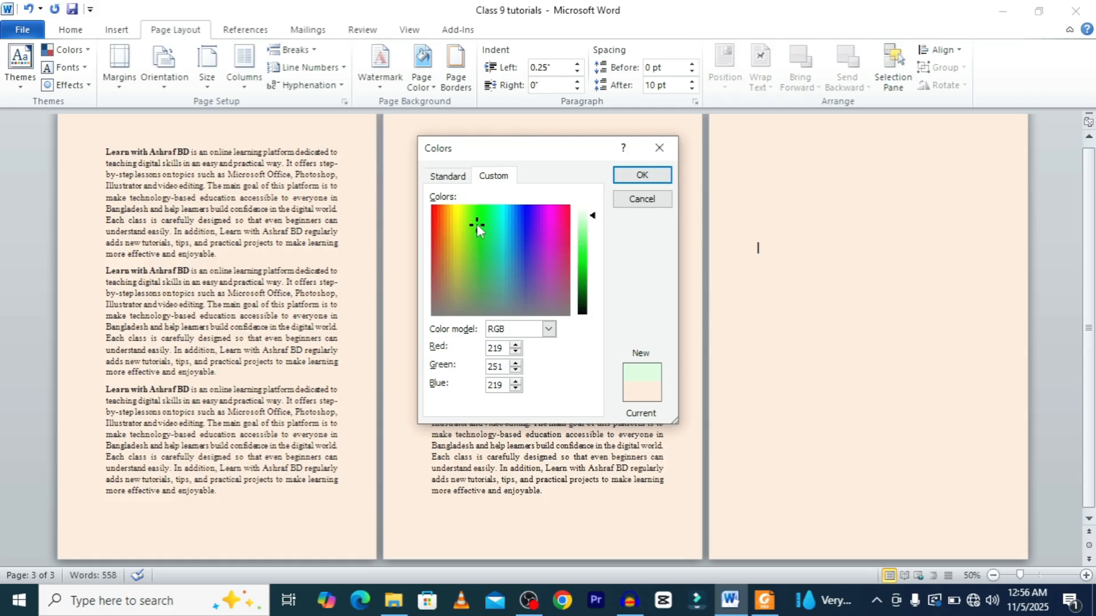
{"action": "left_click", "coordinate": [641, 176]}
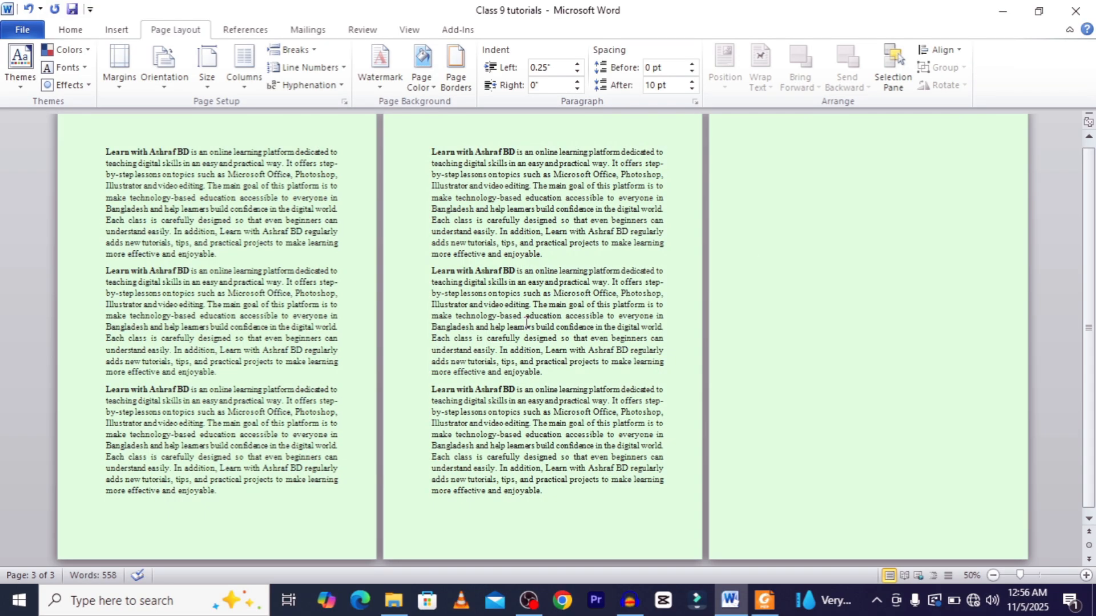
Remove the page colour by choosing No Color.
{"action": "scroll", "coordinate": [525, 323], "scroll_direction": "up", "scroll_amount": 4}
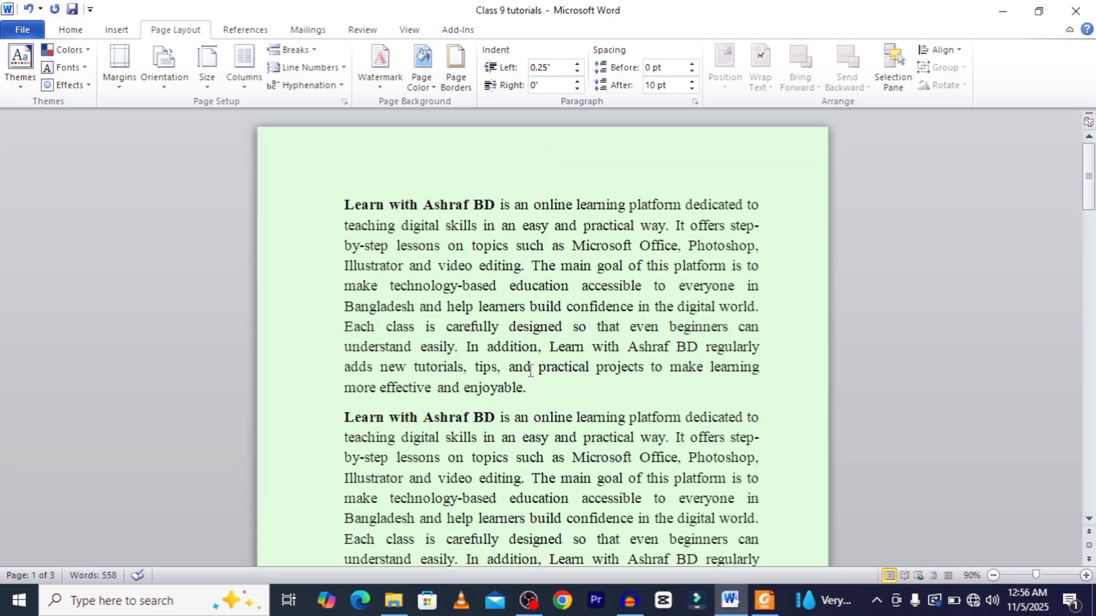
{"action": "left_click", "coordinate": [434, 61]}
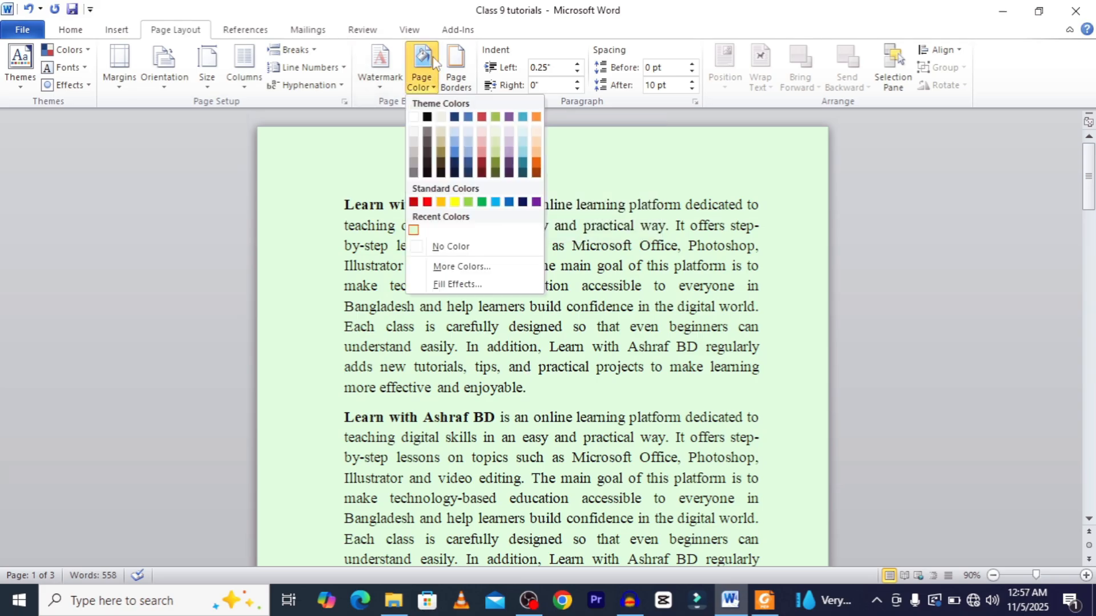
{"action": "left_click", "coordinate": [632, 164]}
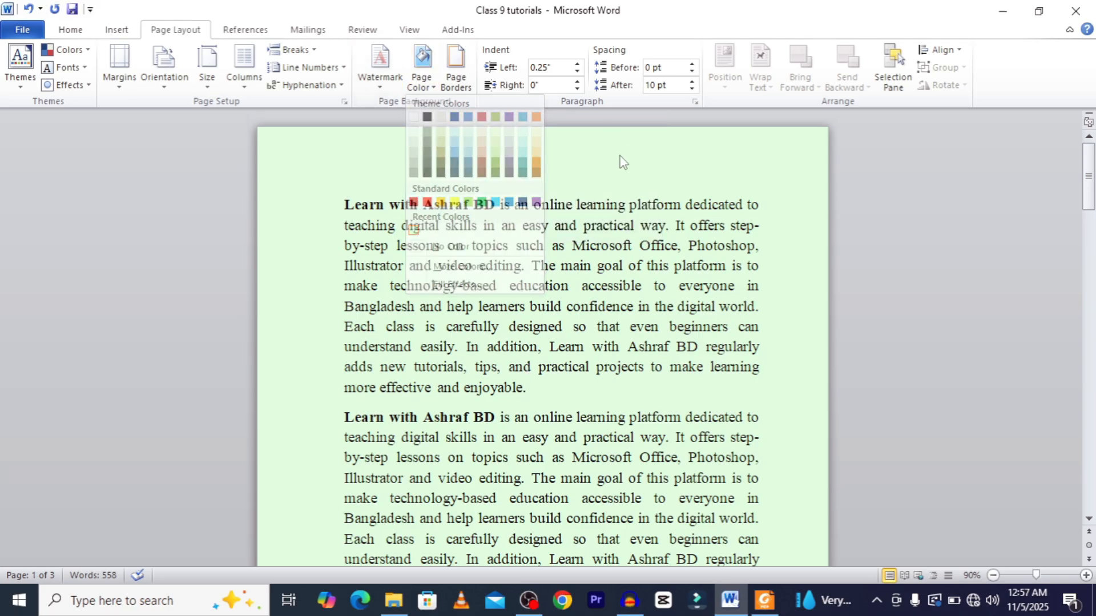
{"action": "left_click", "coordinate": [425, 61]}
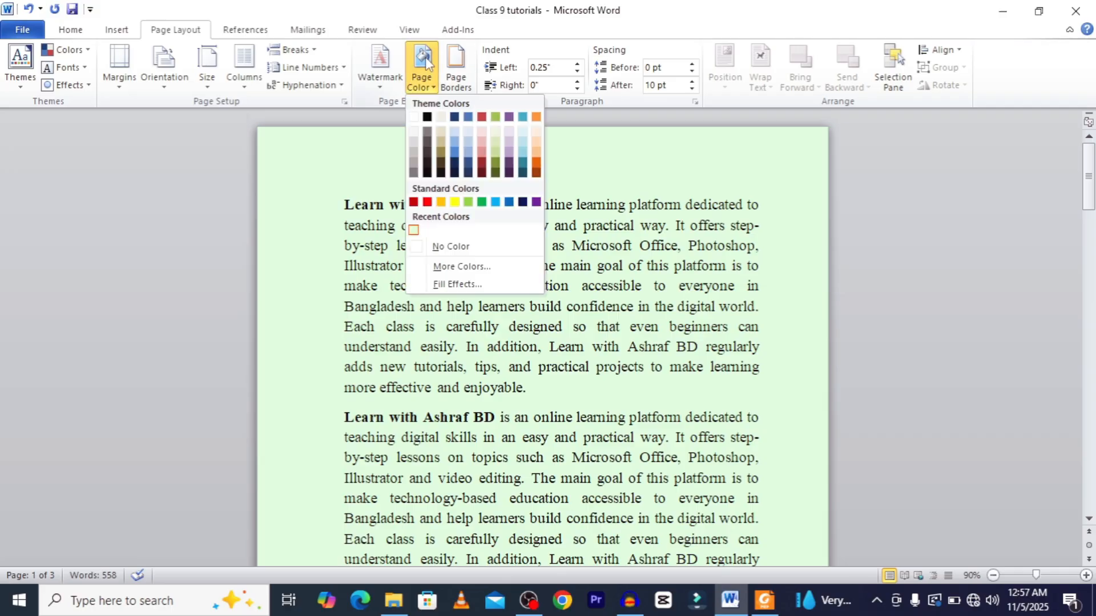
{"action": "left_click", "coordinate": [420, 247]}
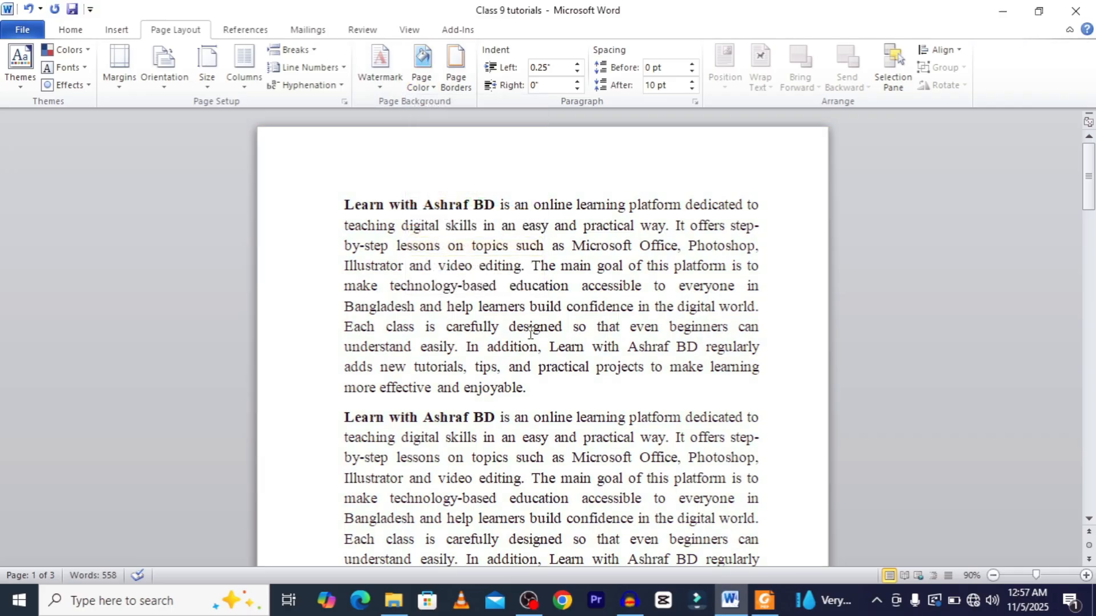
{"action": "scroll", "coordinate": [534, 333], "scroll_direction": "down", "scroll_amount": 1}
{"action": "scroll", "coordinate": [533, 333], "scroll_direction": "down", "scroll_amount": 15}
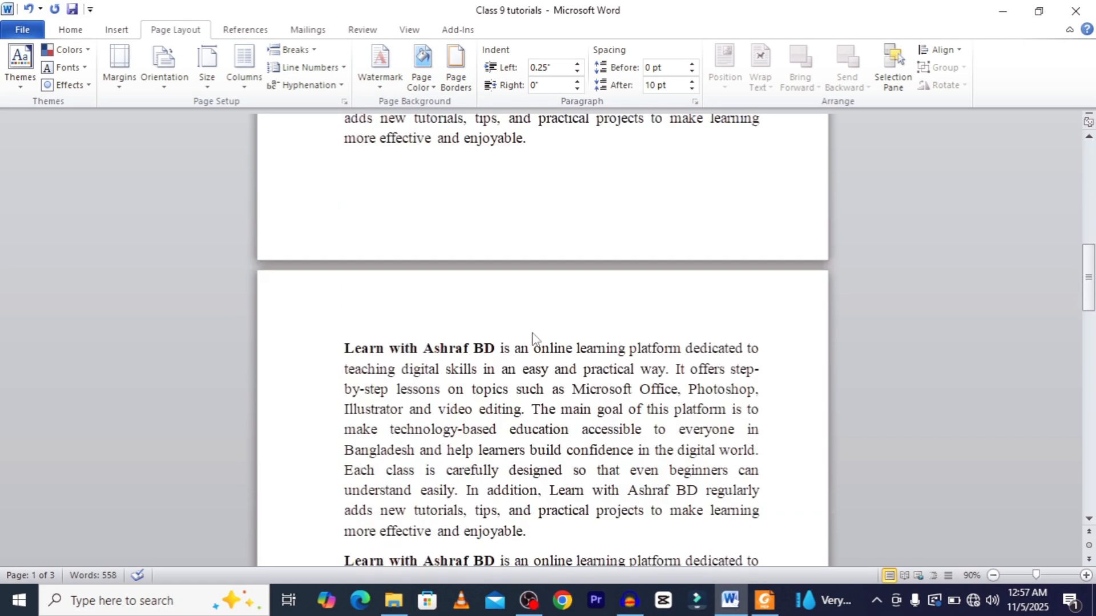
{"action": "scroll", "coordinate": [533, 332], "scroll_direction": "down", "scroll_amount": 5}
{"action": "scroll", "coordinate": [532, 333], "scroll_direction": "up", "scroll_amount": 20}
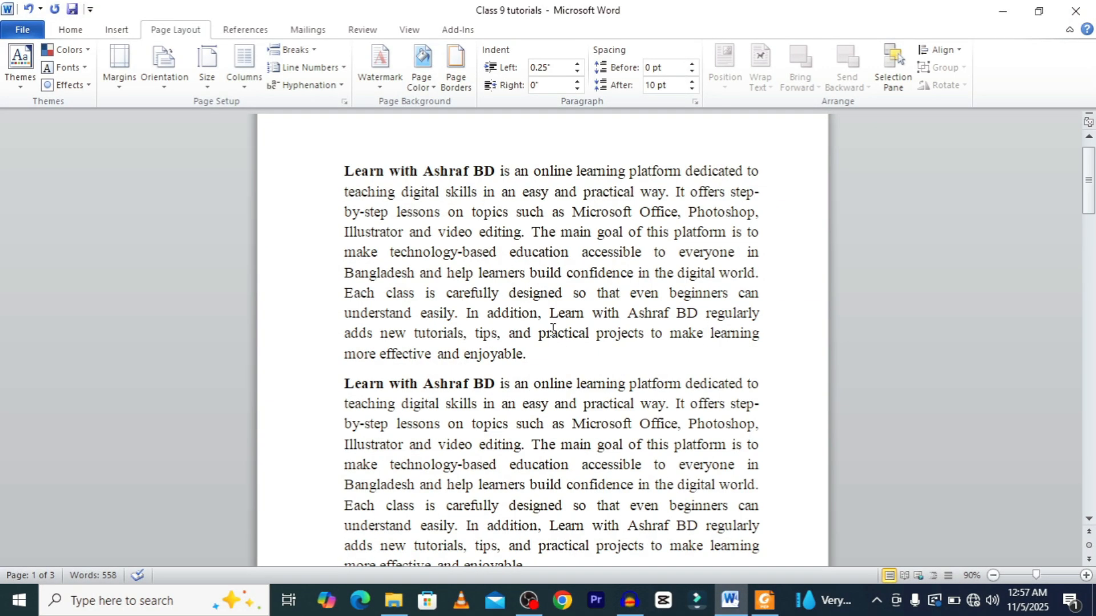
Apply the Water droplets texture as the page background and scroll through the pages.
{"action": "scroll", "coordinate": [553, 331], "scroll_direction": "up", "scroll_amount": 1}
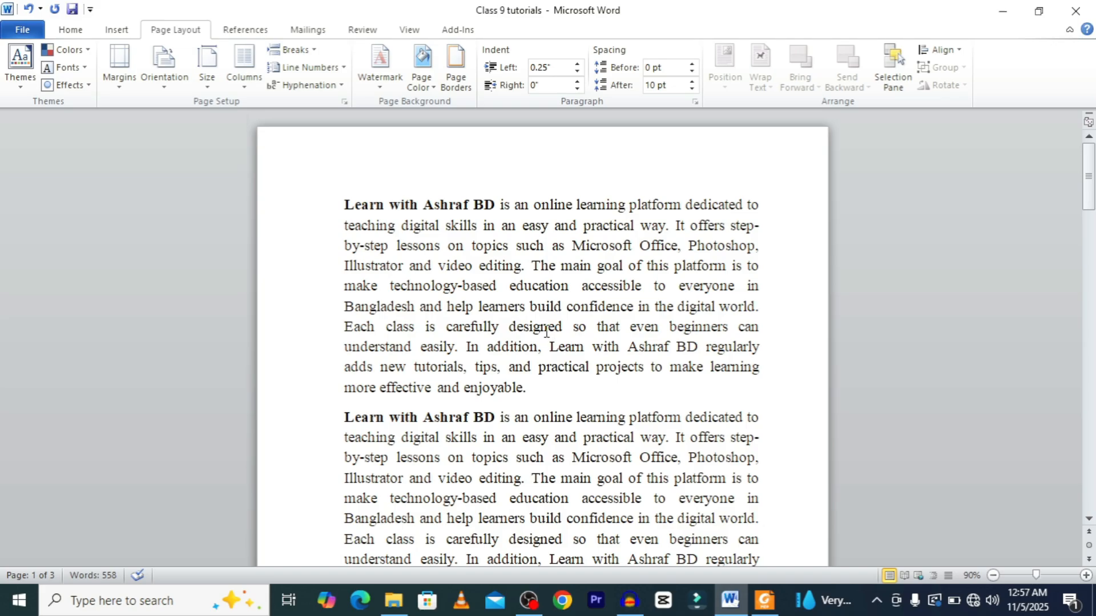
{"action": "left_click", "coordinate": [421, 60]}
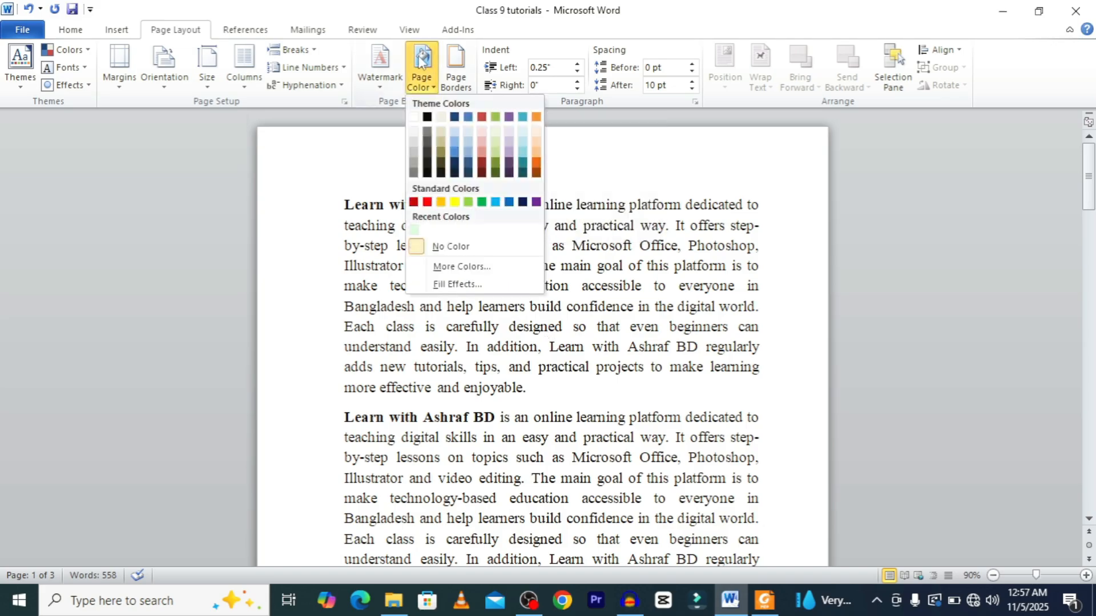
{"action": "left_click", "coordinate": [456, 284]}
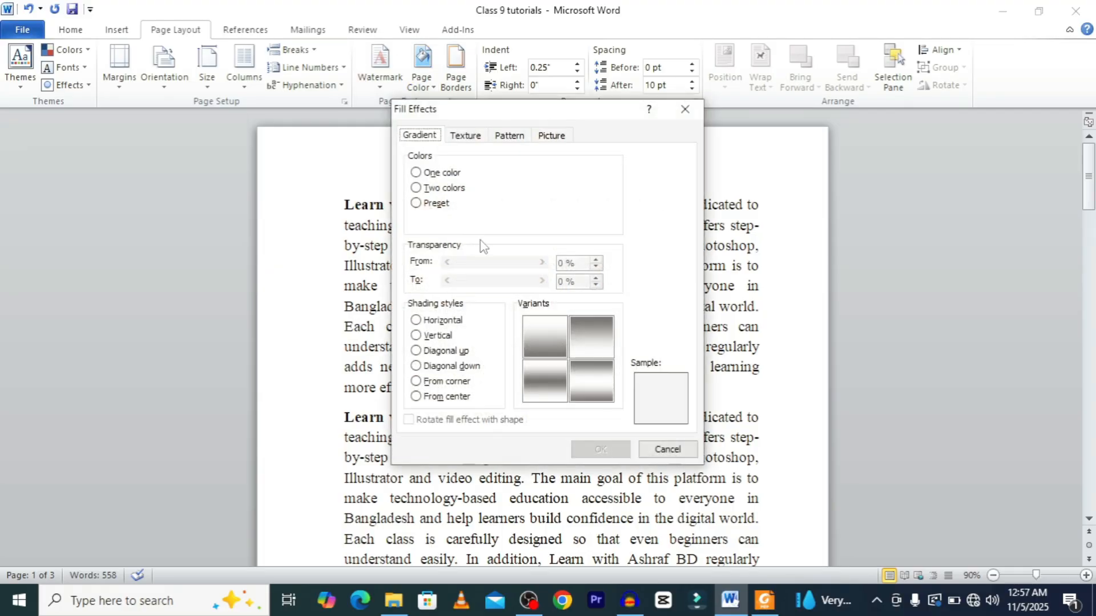
{"action": "left_click", "coordinate": [509, 137]}
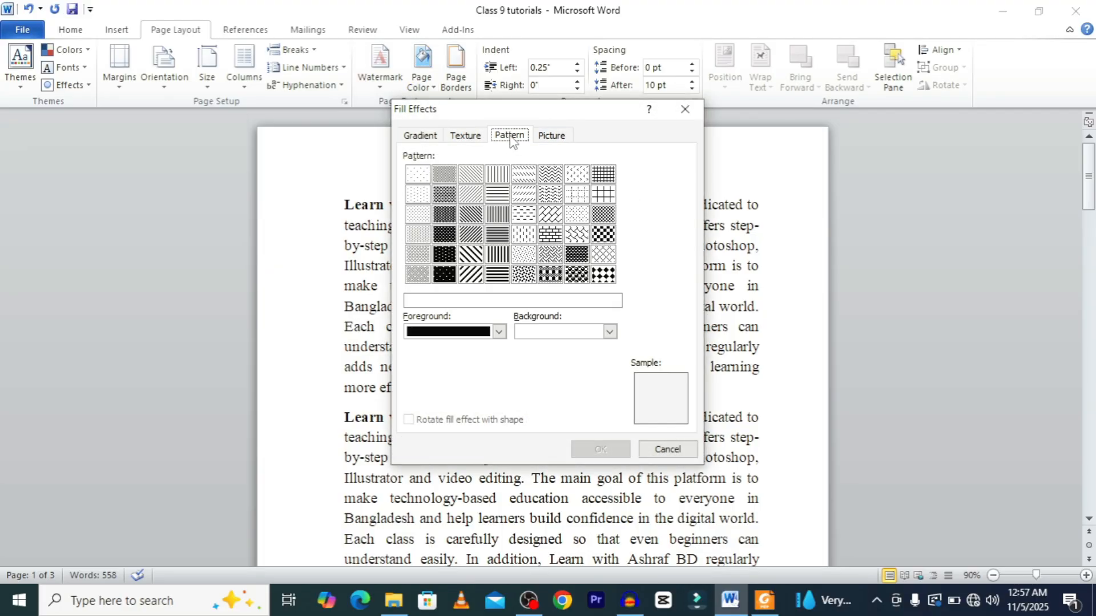
{"action": "left_click", "coordinate": [465, 137]}
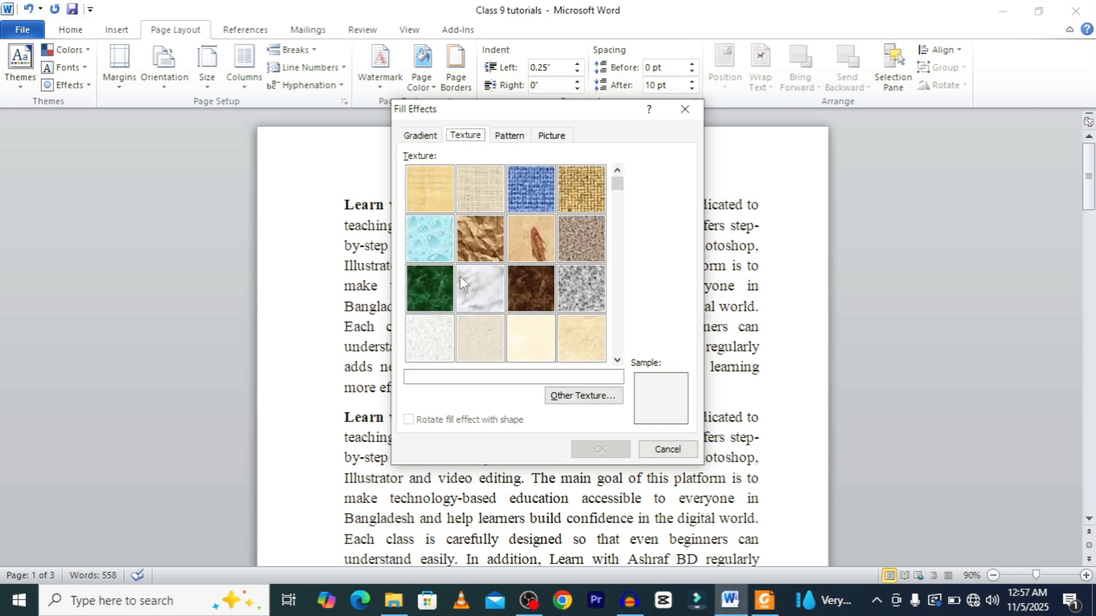
{"action": "left_click", "coordinate": [423, 237]}
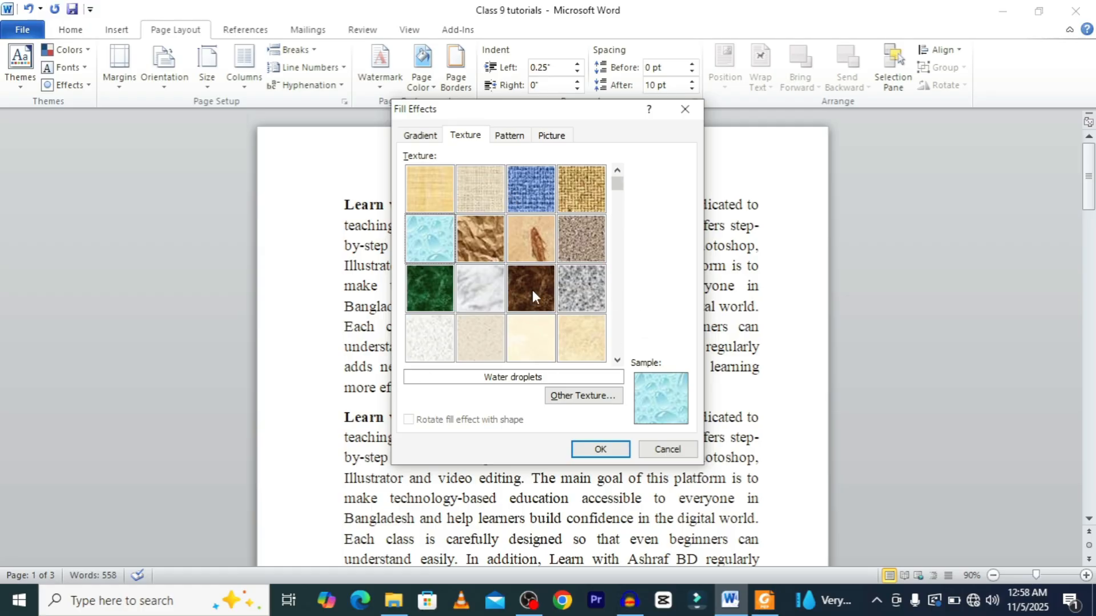
{"action": "left_click", "coordinate": [605, 456]}
{"action": "scroll", "coordinate": [633, 423], "scroll_direction": "down", "scroll_amount": 15}
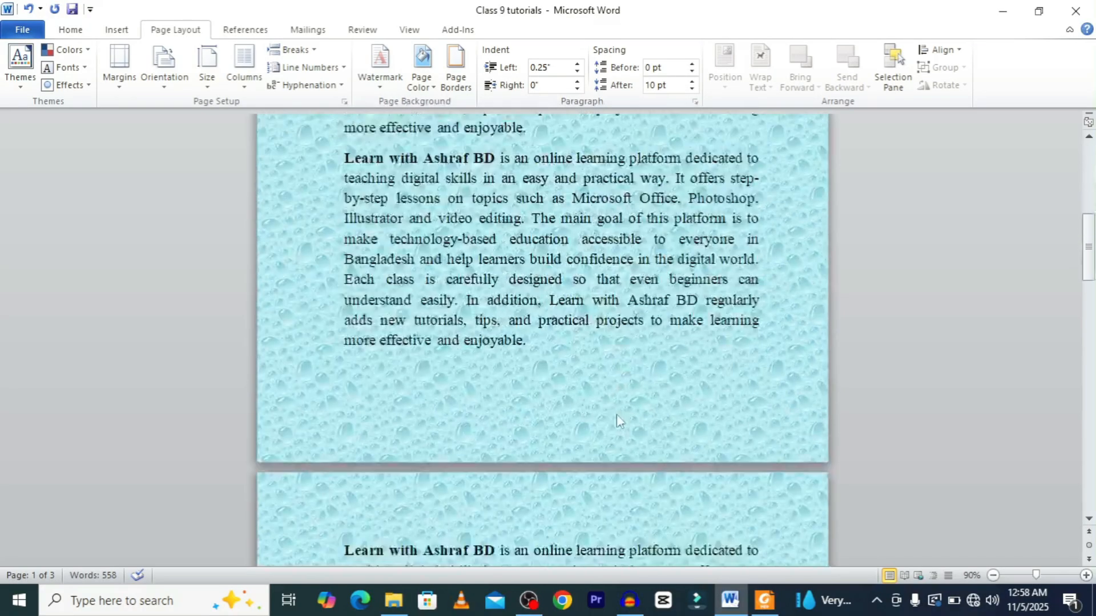
{"action": "scroll", "coordinate": [611, 416], "scroll_direction": "down", "scroll_amount": 15}
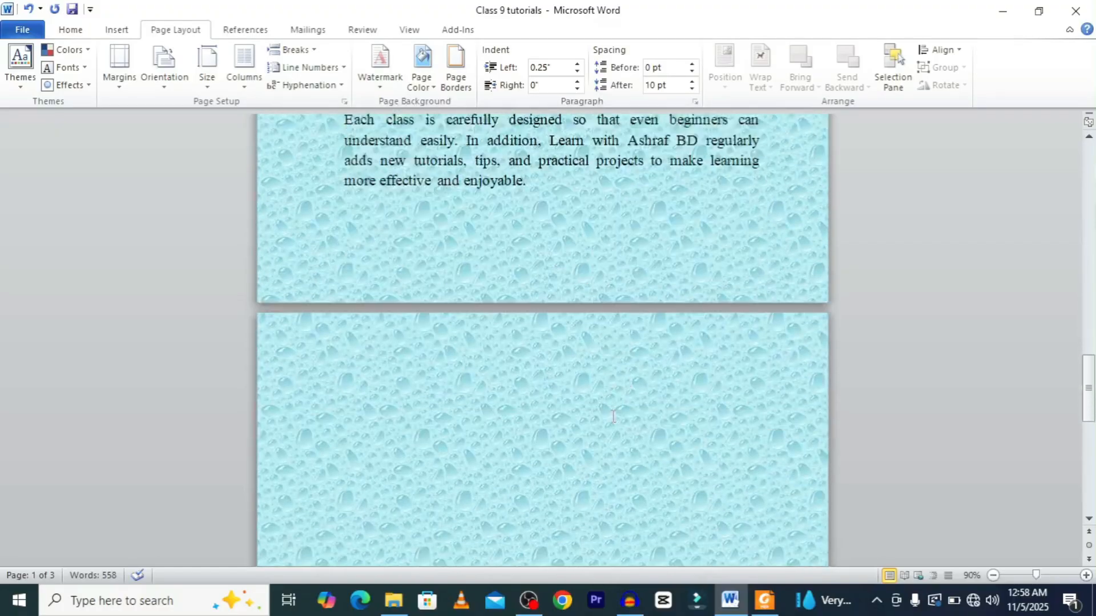
{"action": "scroll", "coordinate": [611, 416], "scroll_direction": "up", "scroll_amount": 10}
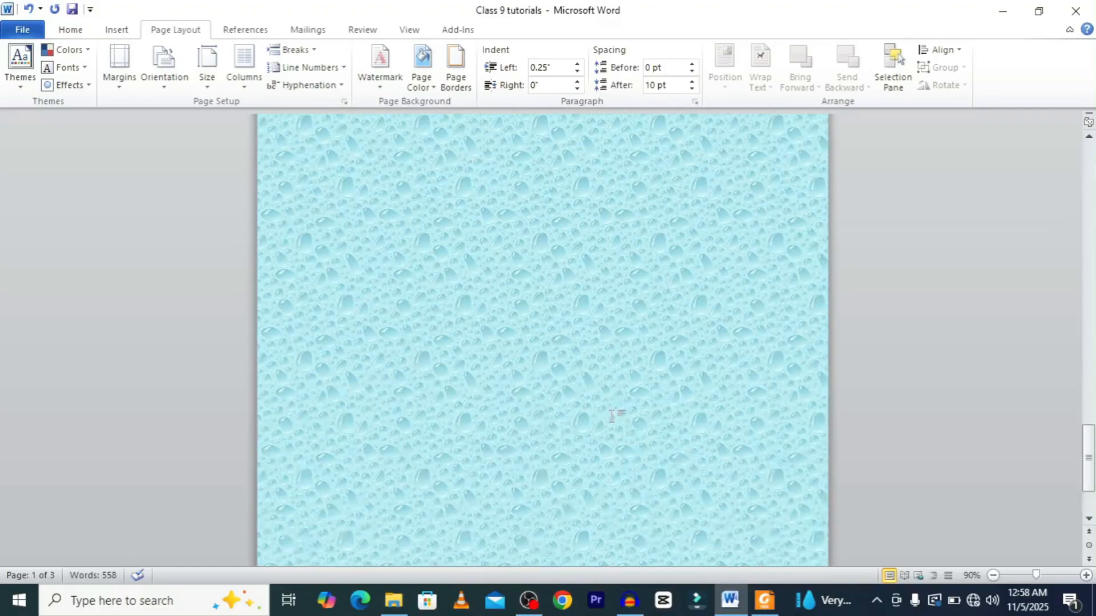
{"action": "scroll", "coordinate": [609, 415], "scroll_direction": "up", "scroll_amount": 15}
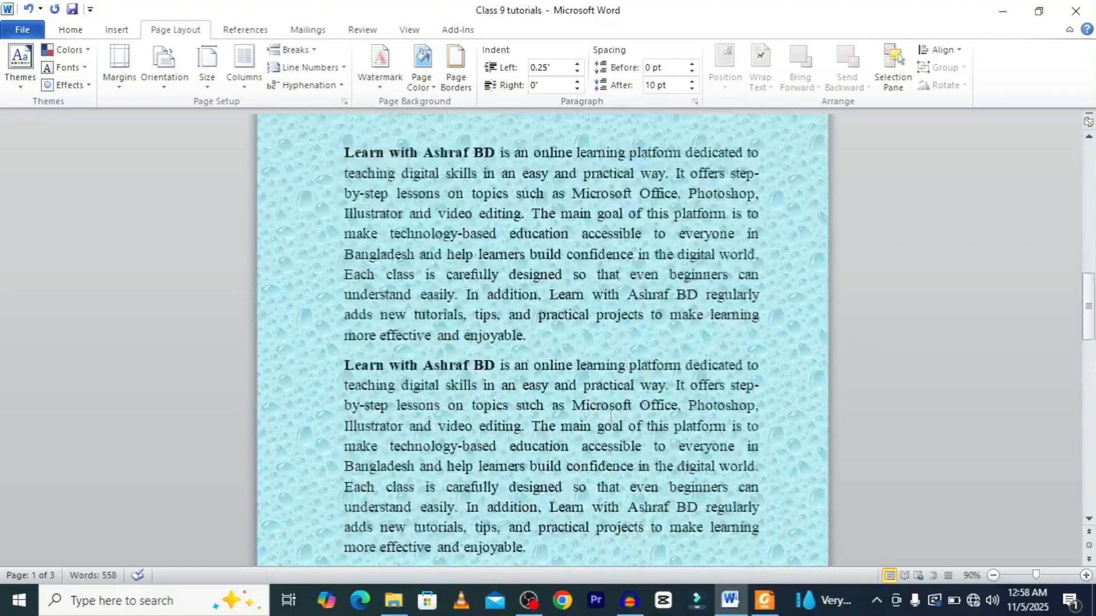
{"action": "scroll", "coordinate": [609, 415], "scroll_direction": "up", "scroll_amount": 3}
{"action": "scroll", "coordinate": [609, 416], "scroll_direction": "down", "scroll_amount": 4, "text": "ctrl"}
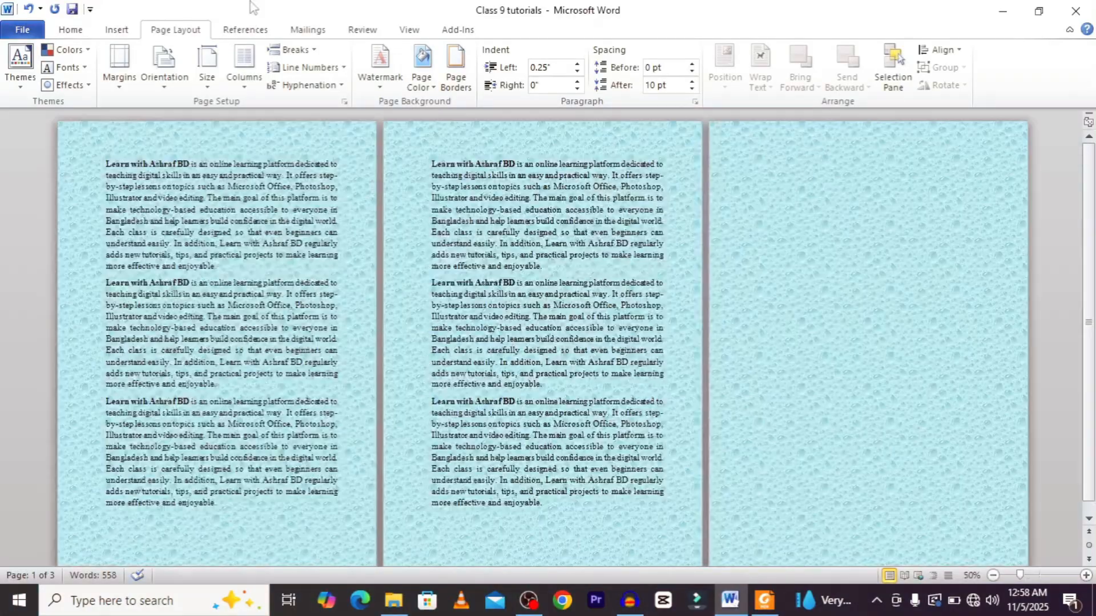
Change the page background texture to Denim.
{"action": "left_click", "coordinate": [423, 63]}
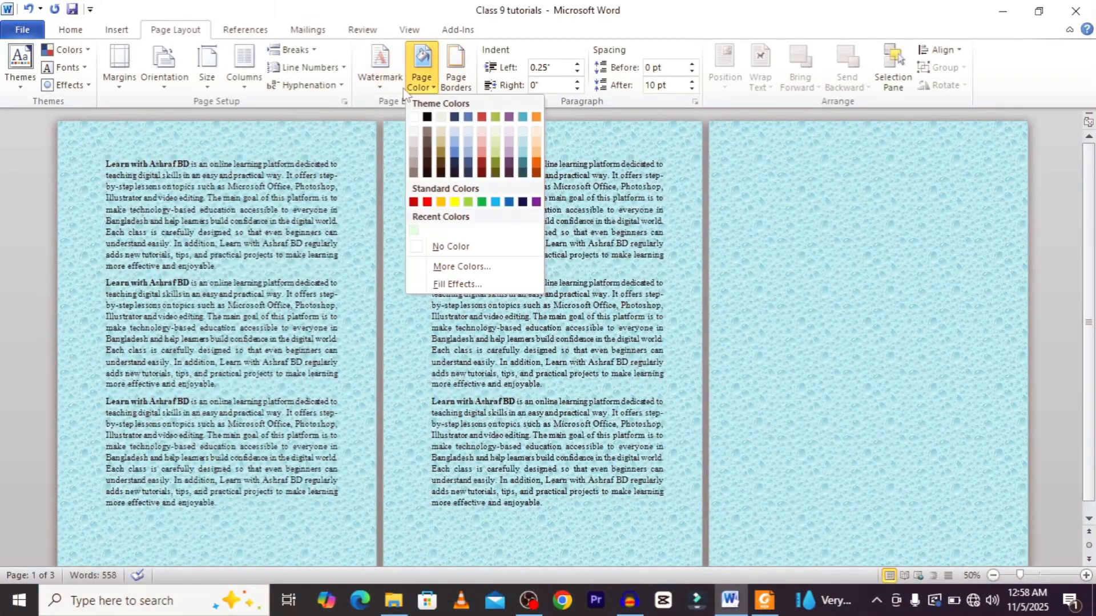
{"action": "left_click", "coordinate": [460, 282]}
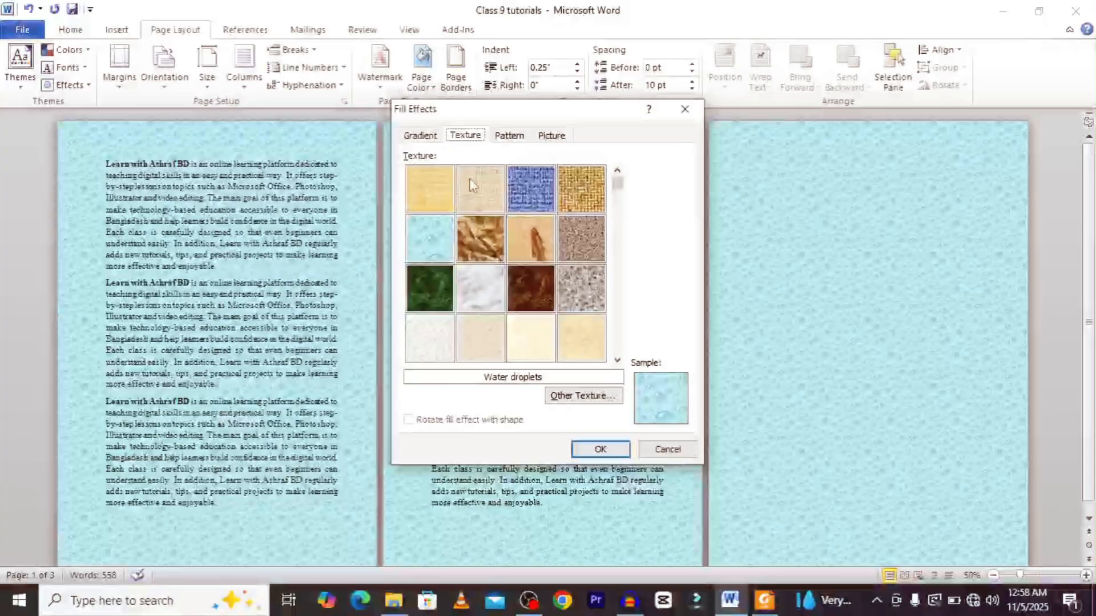
{"action": "left_click", "coordinate": [477, 194]}
{"action": "left_click", "coordinate": [525, 189]}
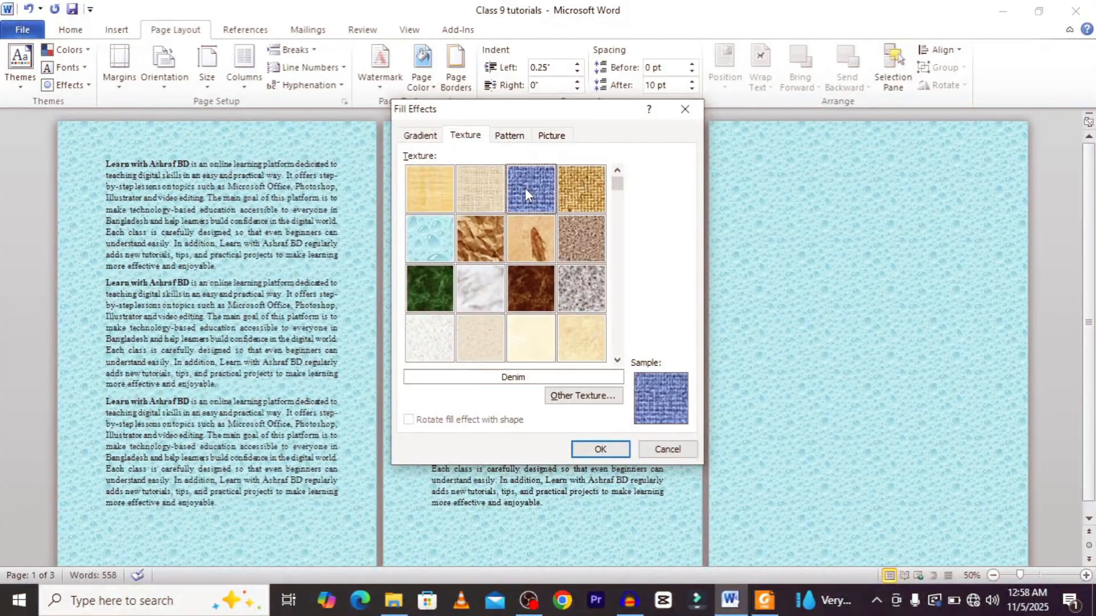
{"action": "left_click", "coordinate": [600, 449]}
Change the page background texture to Woven mat.
{"action": "left_click", "coordinate": [422, 65]}
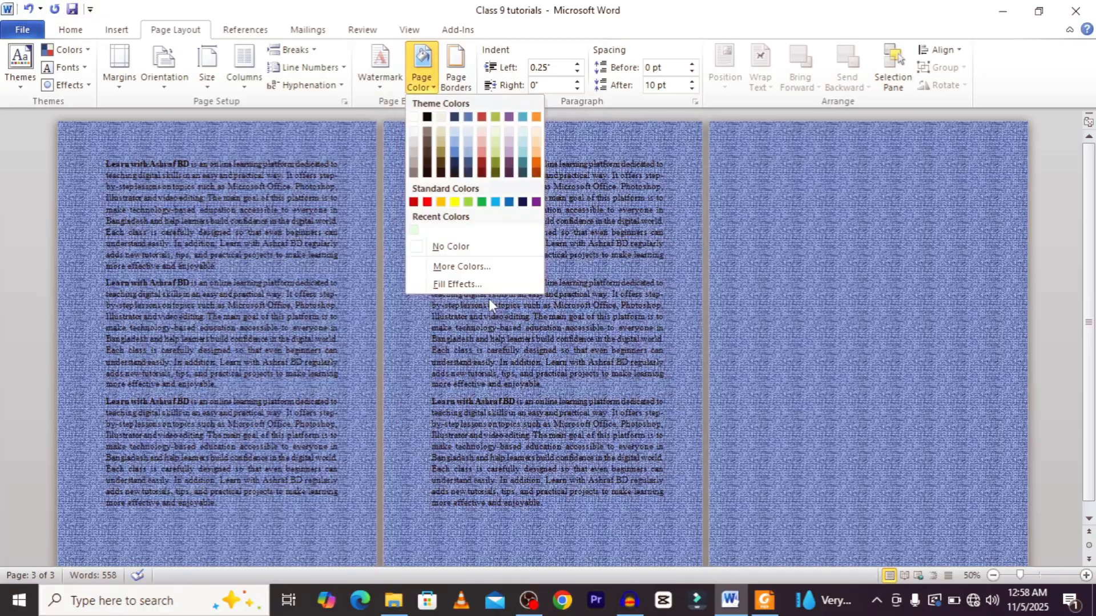
{"action": "left_click", "coordinate": [477, 285]}
{"action": "left_click", "coordinate": [582, 201]}
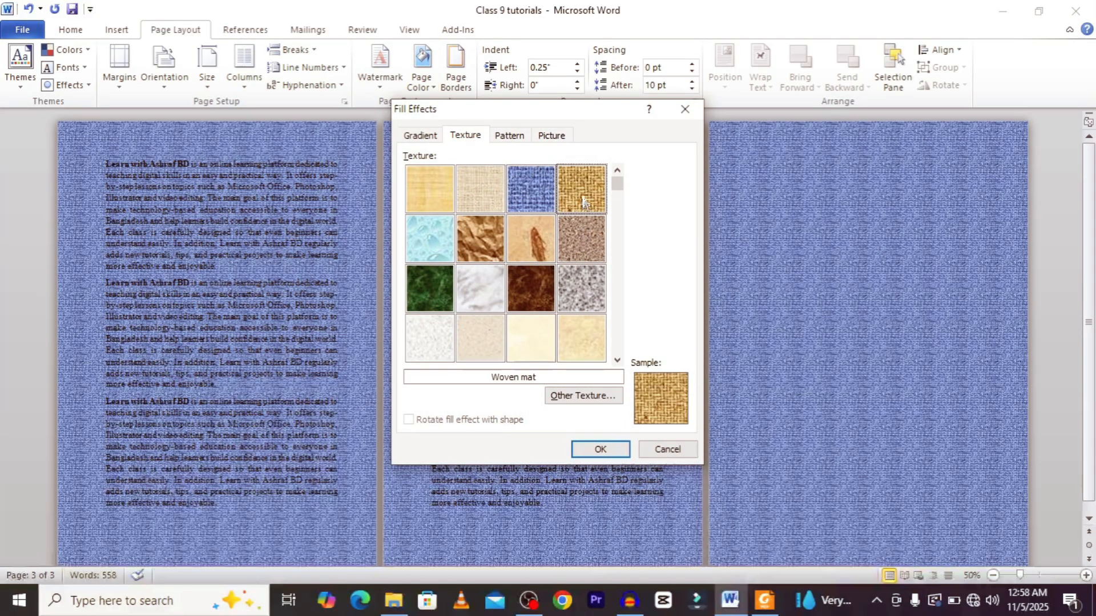
{"action": "left_click", "coordinate": [600, 449]}
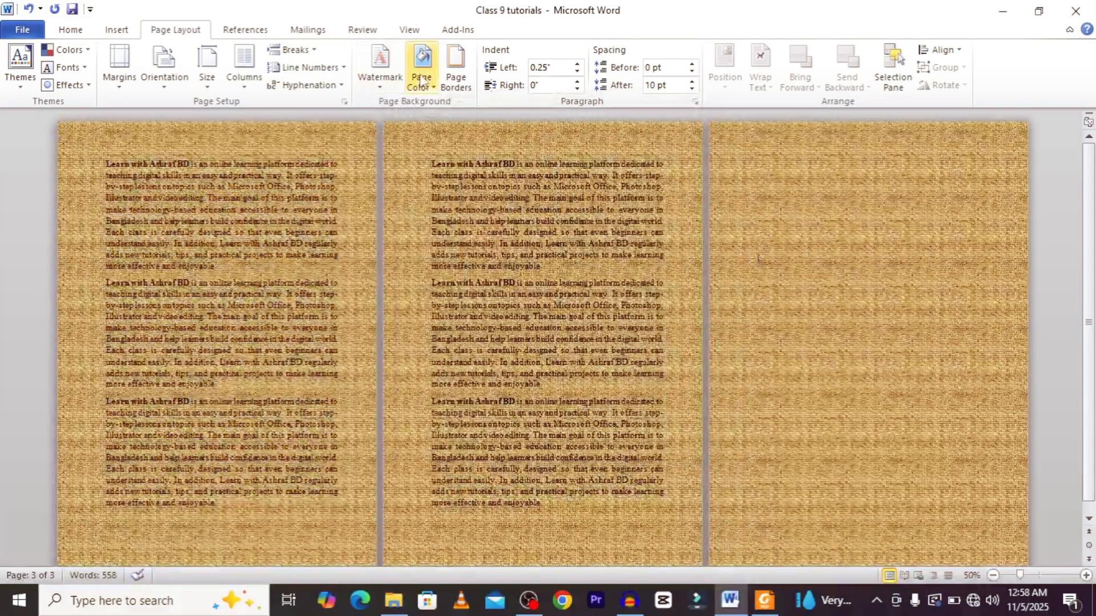
Change the page background texture to Parchment.
{"action": "left_click", "coordinate": [422, 65]}
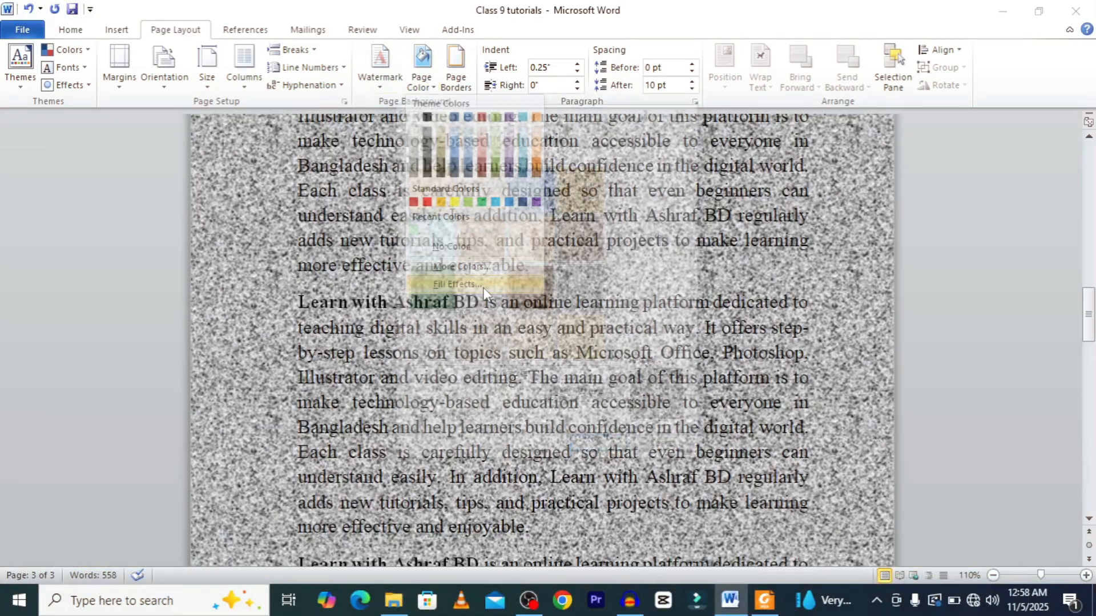
{"action": "left_click", "coordinate": [483, 285]}
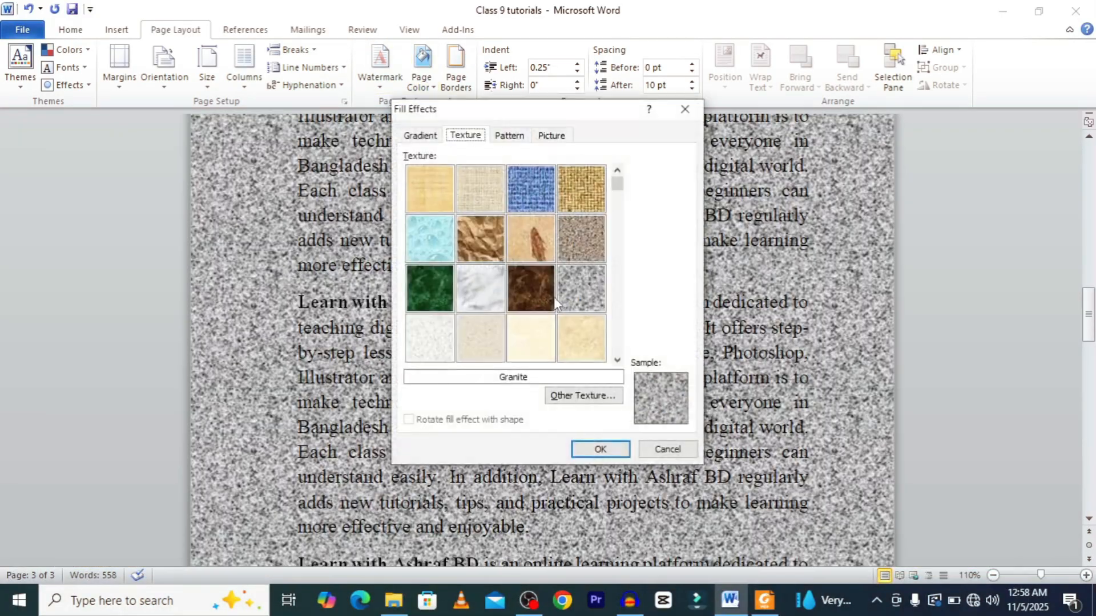
{"action": "left_click", "coordinate": [536, 350]}
{"action": "left_click", "coordinate": [601, 449]}
{"action": "scroll", "coordinate": [595, 382], "scroll_direction": "up", "scroll_amount": 5}
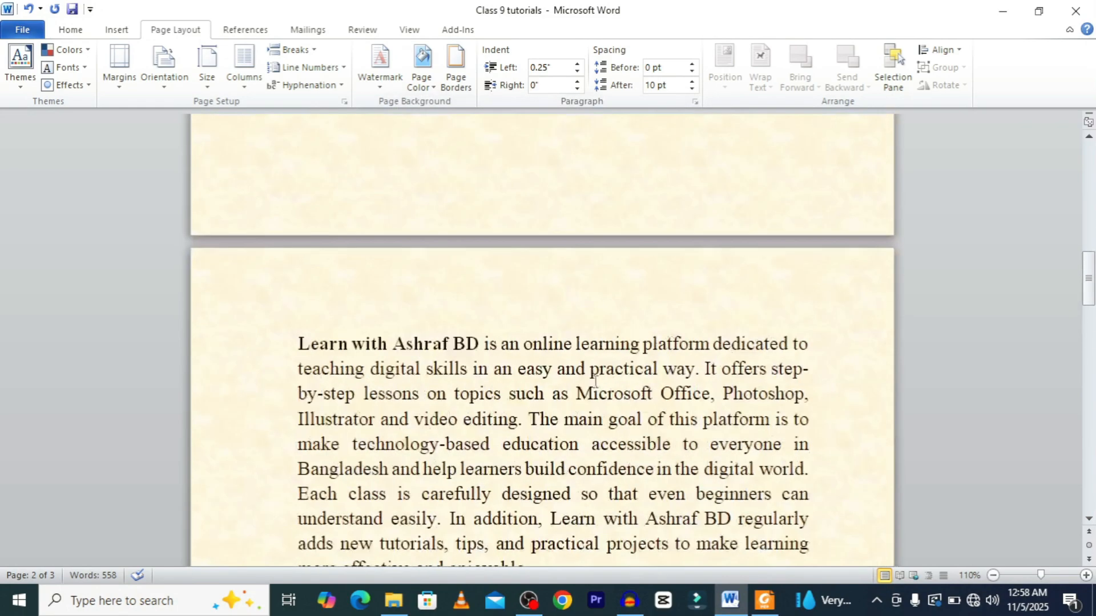
{"action": "scroll", "coordinate": [596, 383], "scroll_direction": "up", "scroll_amount": 5}
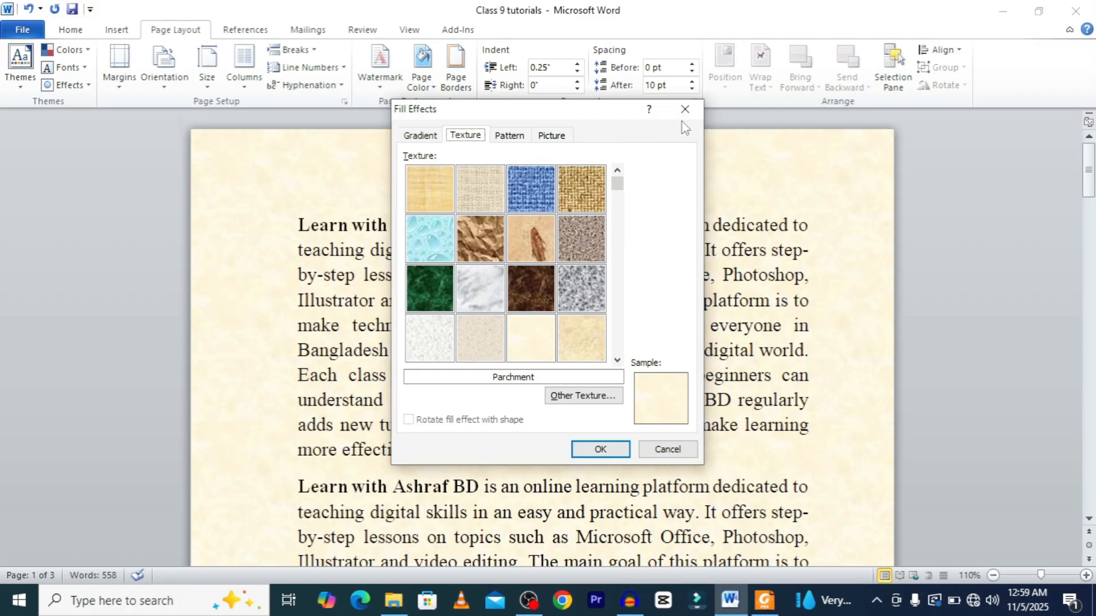
{"action": "key", "text": "Return"}
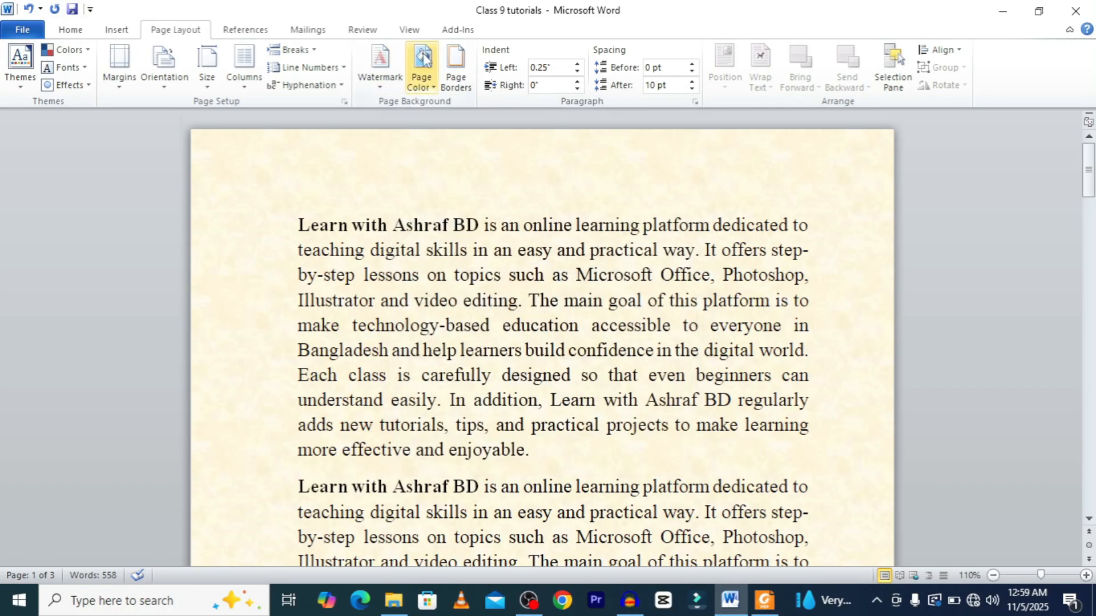
{"action": "left_click", "coordinate": [422, 77]}
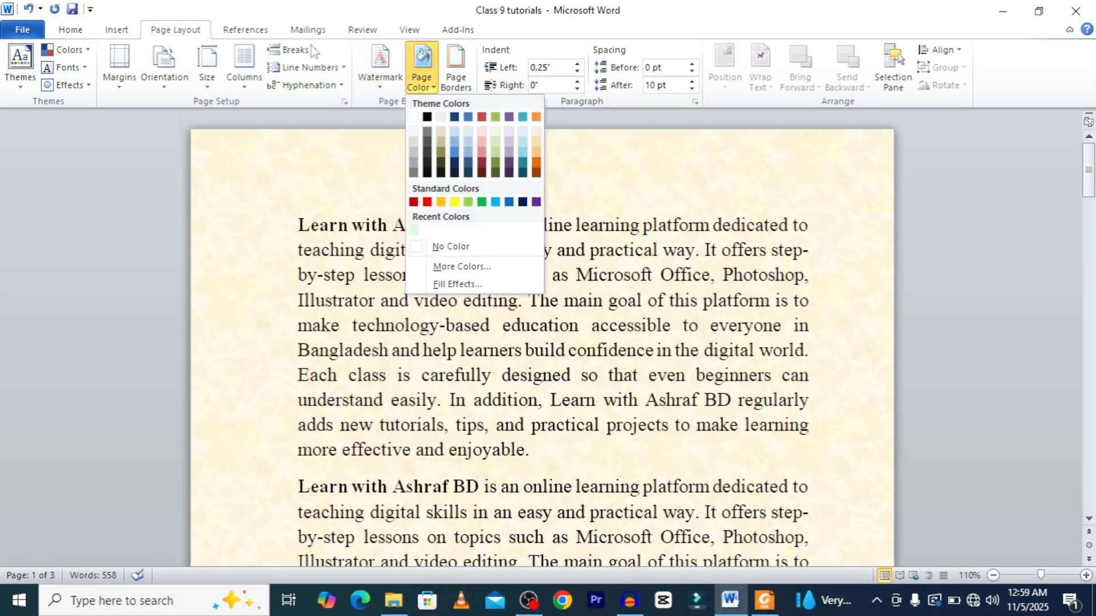
{"action": "left_click", "coordinate": [455, 285]}
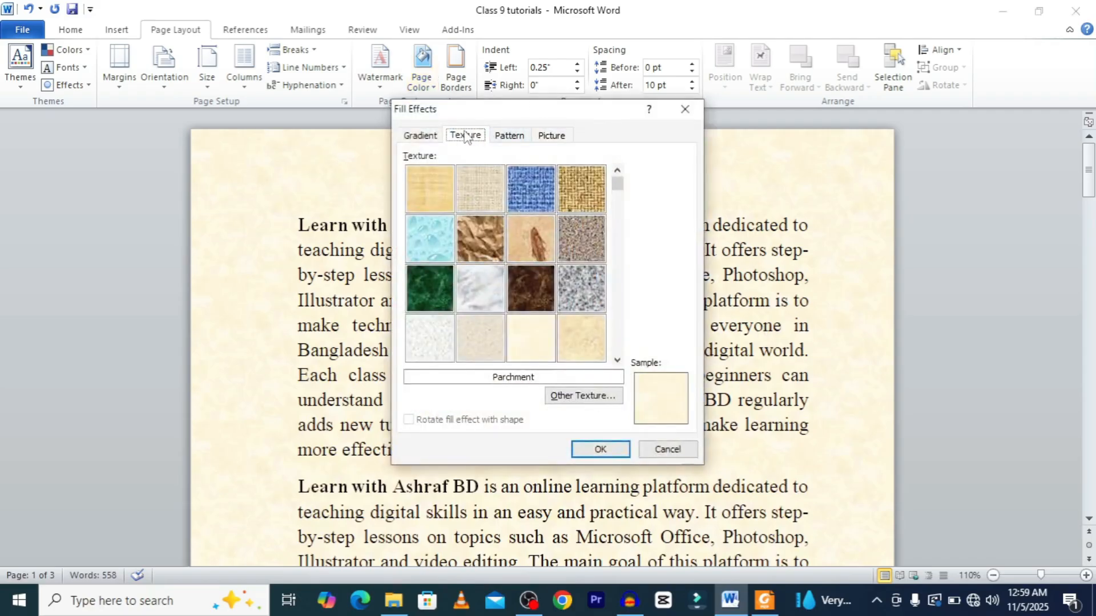
{"action": "left_click", "coordinate": [682, 110]}
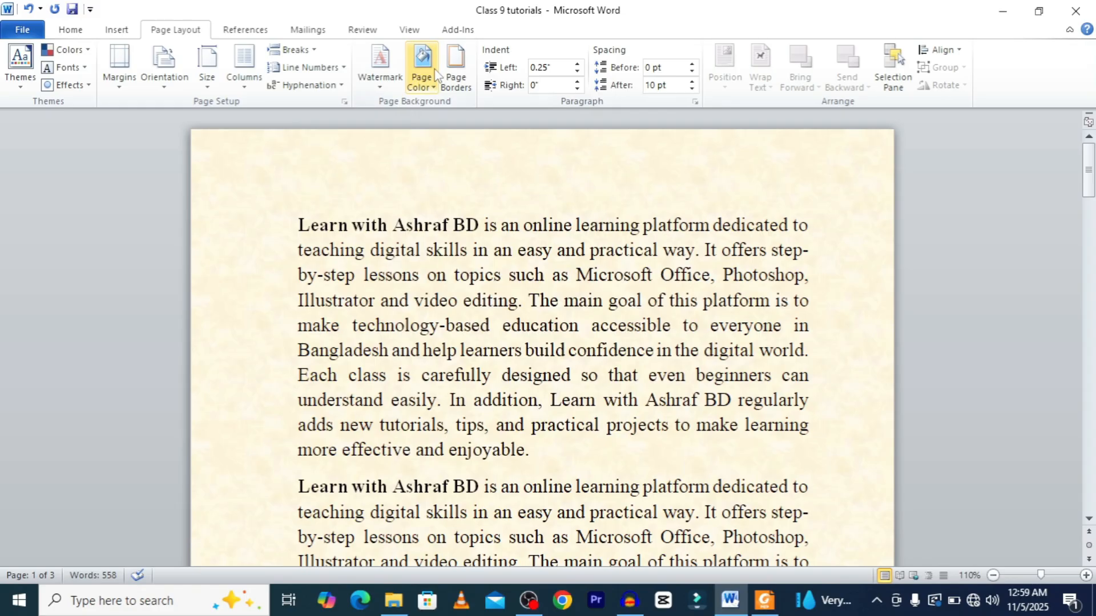
Try to remove the page background by choosing No Color.
{"action": "left_click", "coordinate": [433, 74]}
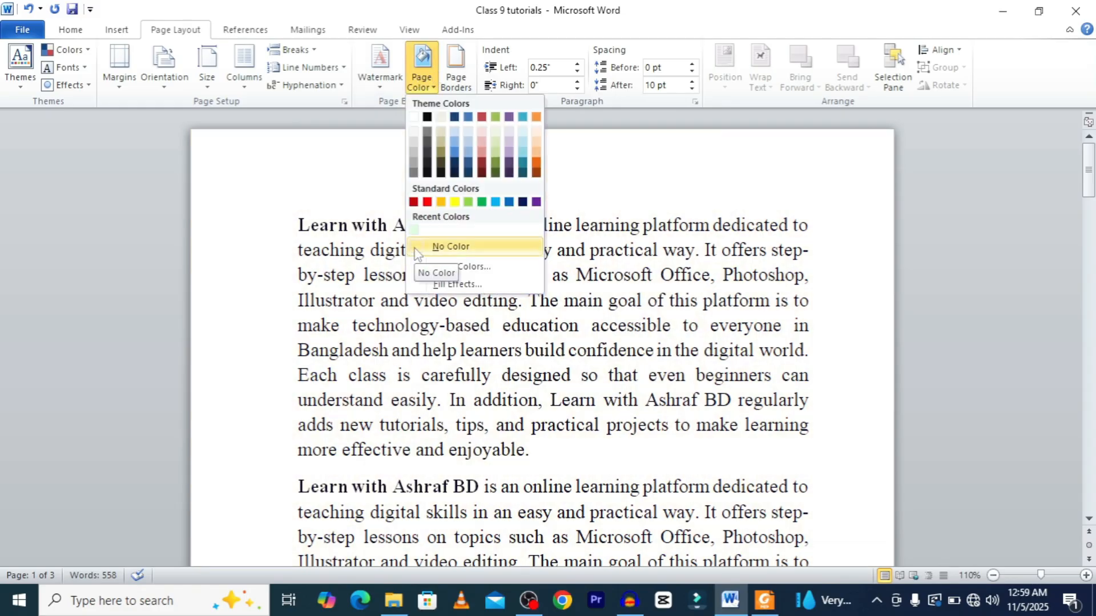
{"action": "left_click", "coordinate": [424, 61]}
{"action": "left_click", "coordinate": [424, 61]}
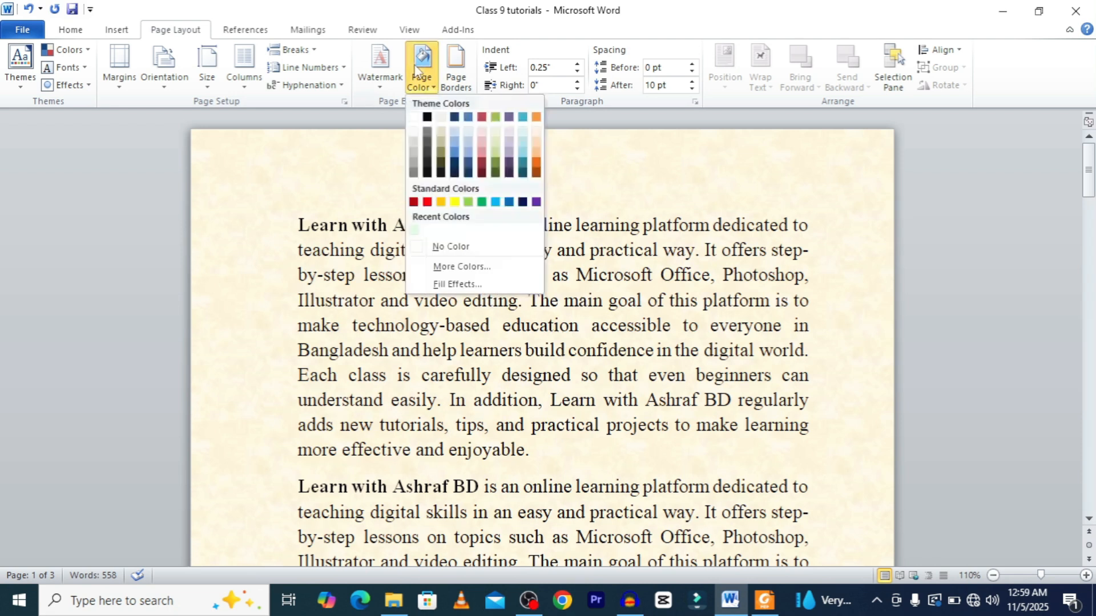
{"action": "left_click", "coordinate": [433, 246]}
Insert the Mod built-in cover page at the start of the document.
{"action": "scroll", "coordinate": [639, 451], "scroll_direction": "down", "scroll_amount": 1}
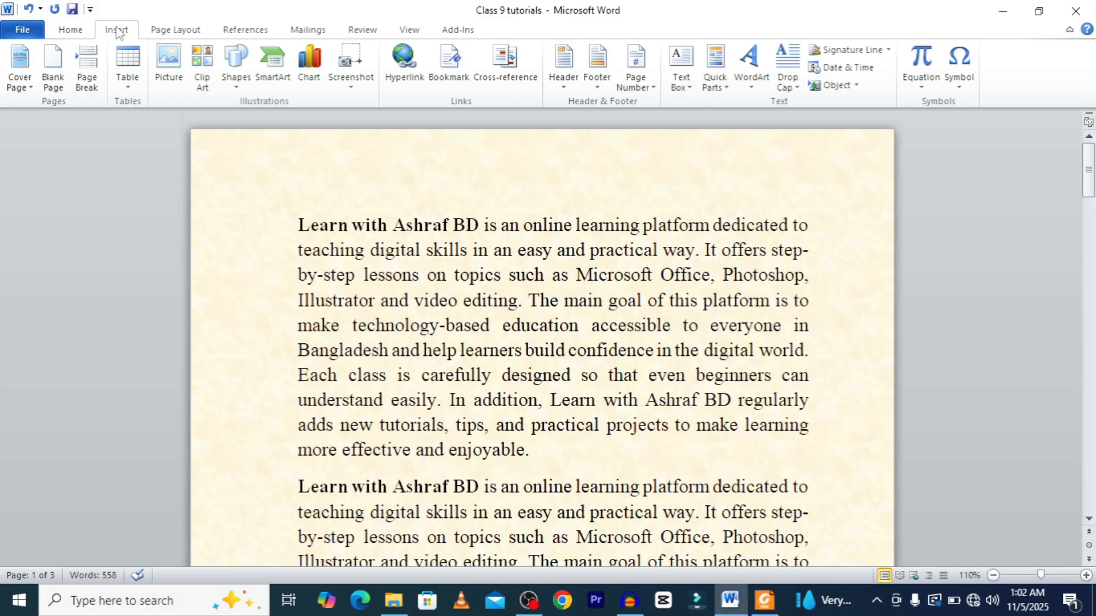
{"action": "left_click", "coordinate": [70, 29]}
{"action": "left_click", "coordinate": [116, 29]}
{"action": "left_click", "coordinate": [13, 64]}
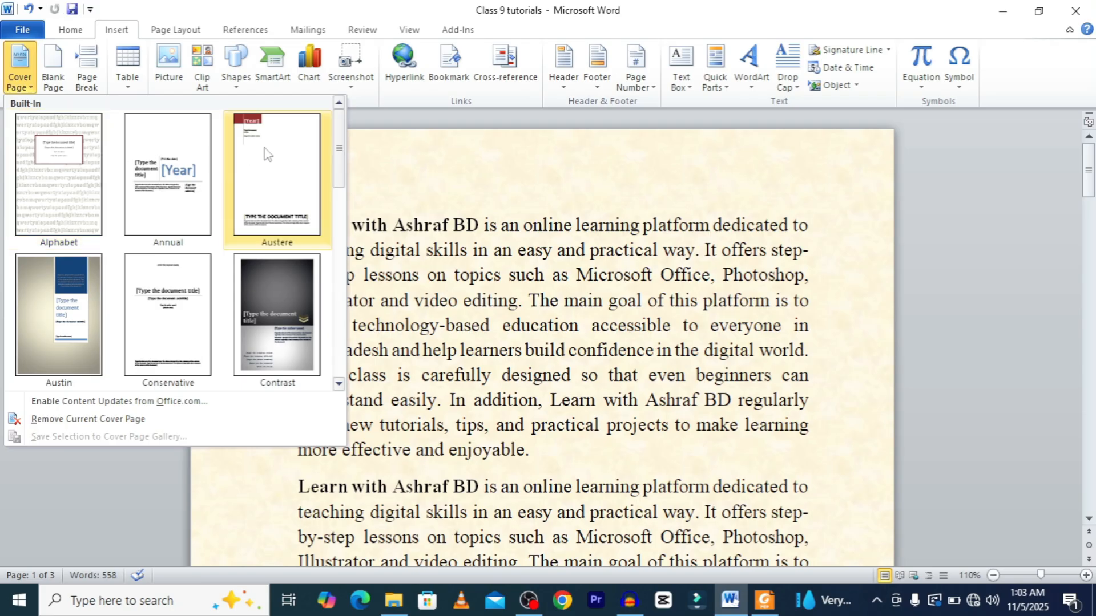
{"action": "scroll", "coordinate": [184, 272], "scroll_direction": "down", "scroll_amount": 5}
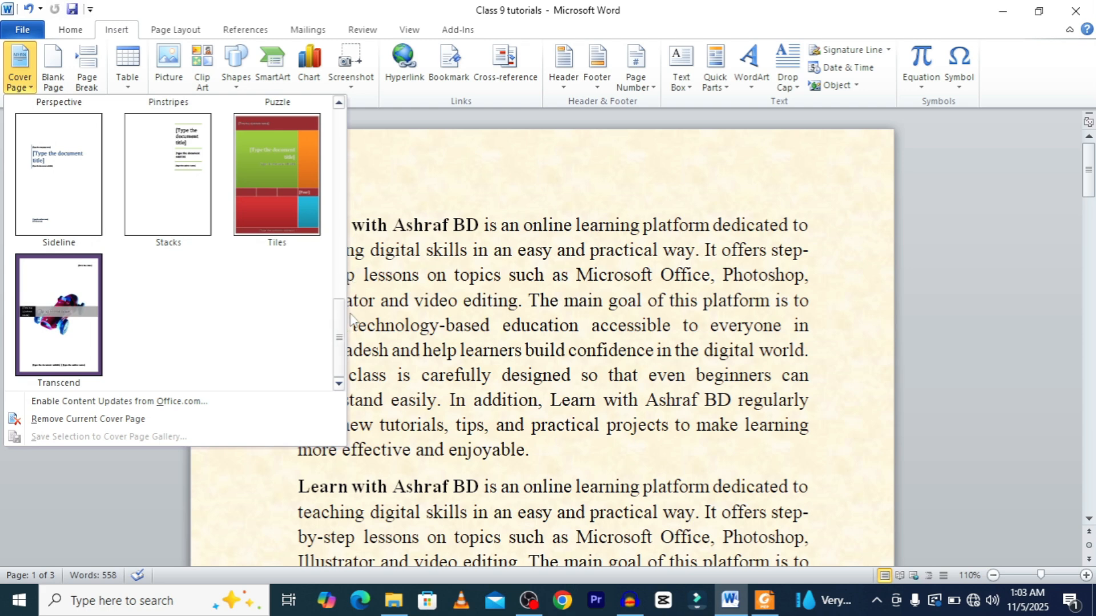
{"action": "scroll", "coordinate": [346, 300], "scroll_direction": "up", "scroll_amount": 3}
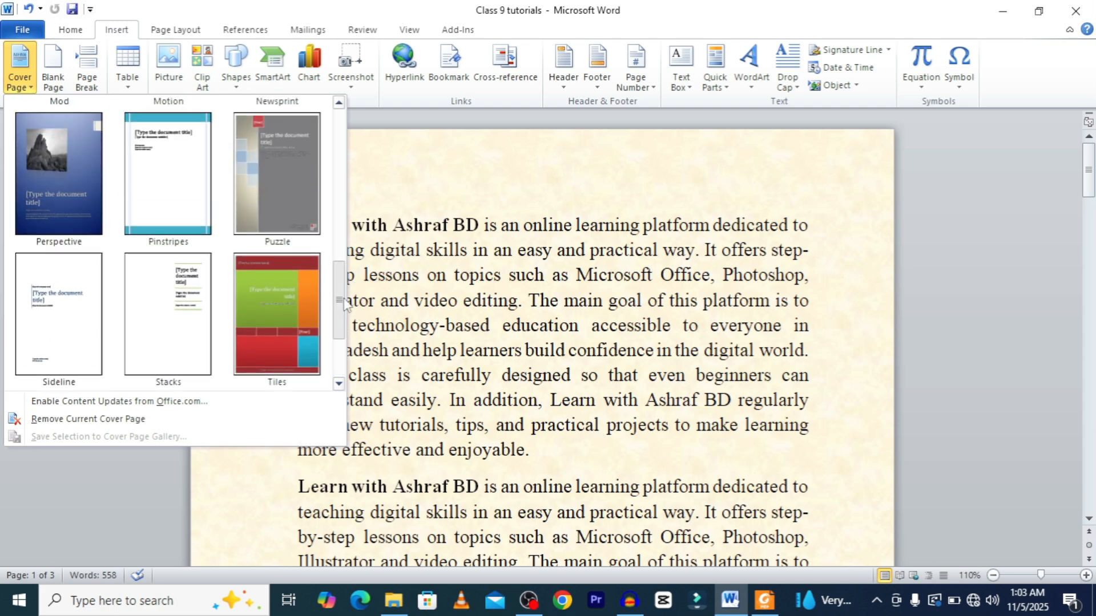
{"action": "scroll", "coordinate": [346, 299], "scroll_direction": "up", "scroll_amount": 2}
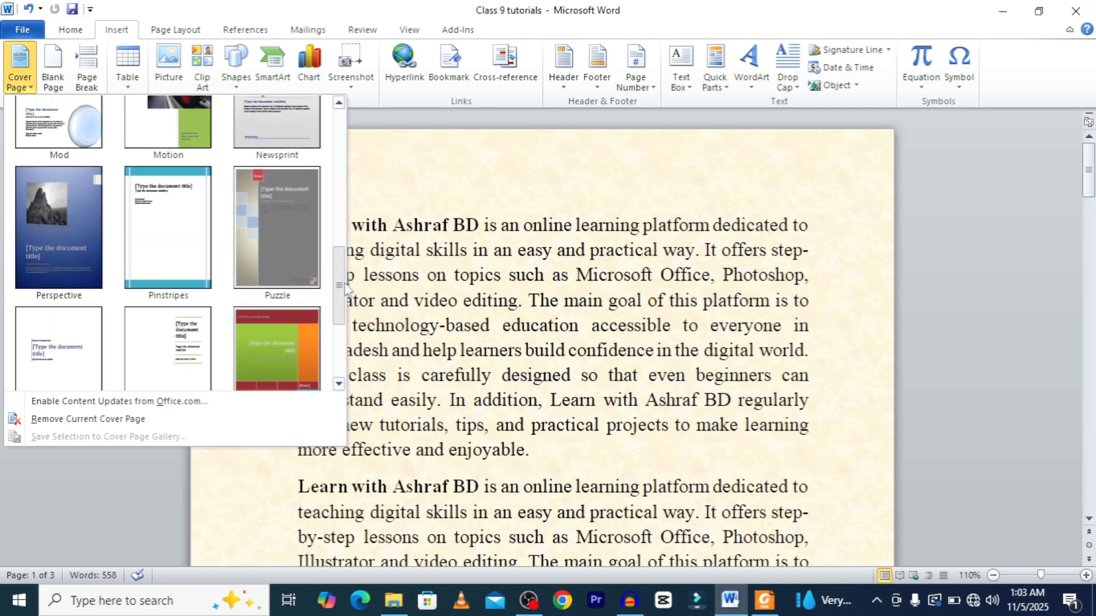
{"action": "left_click_drag", "start_coordinate": [346, 283], "coordinate": [341, 247]}
{"action": "left_click", "coordinate": [67, 225]}
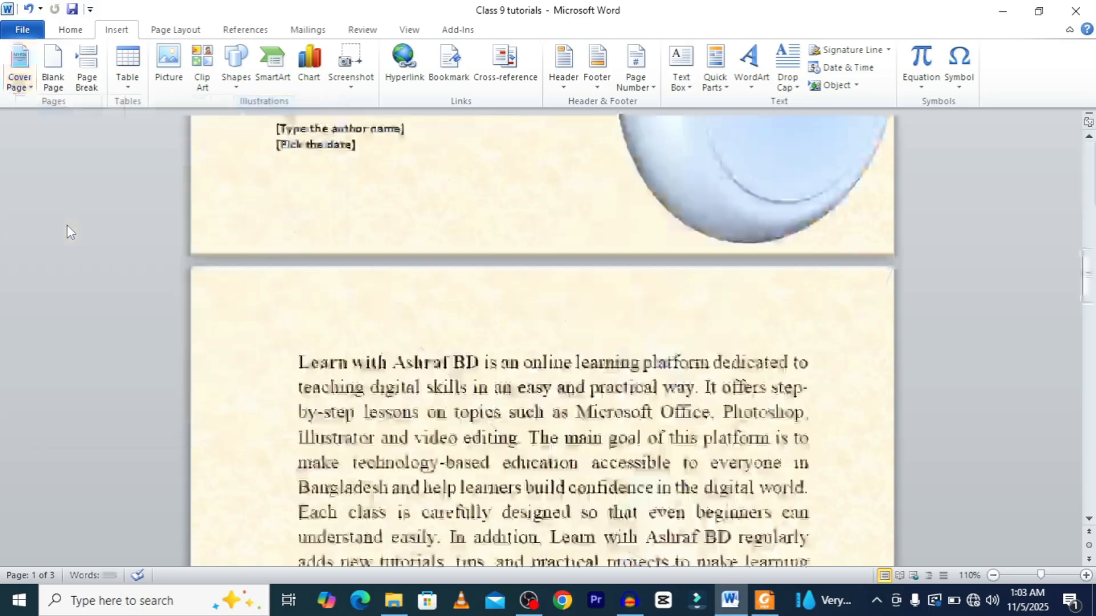
{"action": "scroll", "coordinate": [563, 320], "scroll_direction": "up", "scroll_amount": 15}
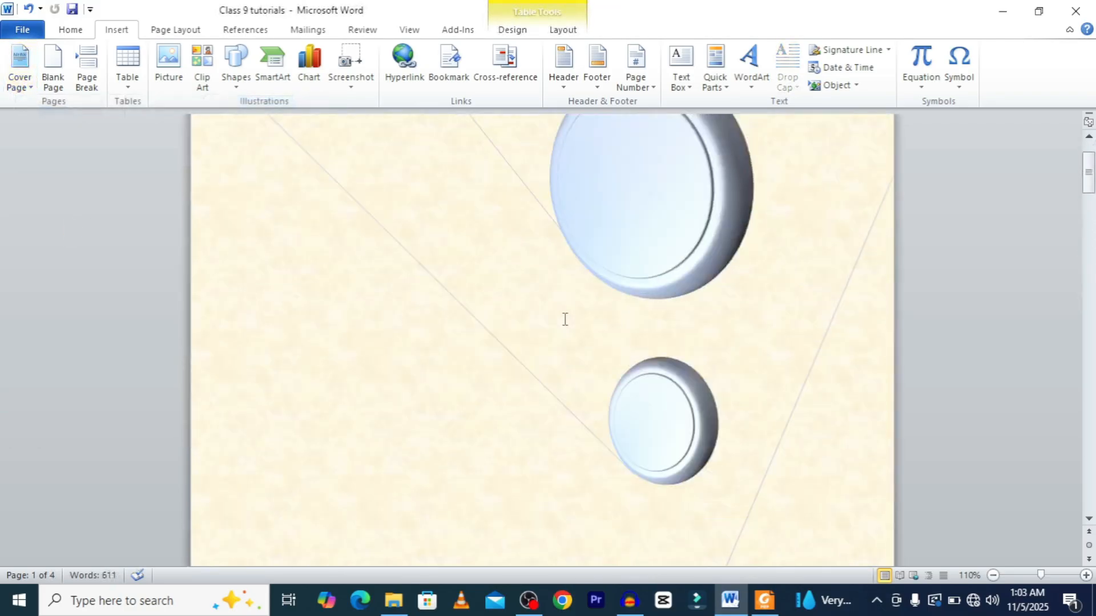
{"action": "scroll", "coordinate": [564, 323], "scroll_direction": "down", "scroll_amount": 15}
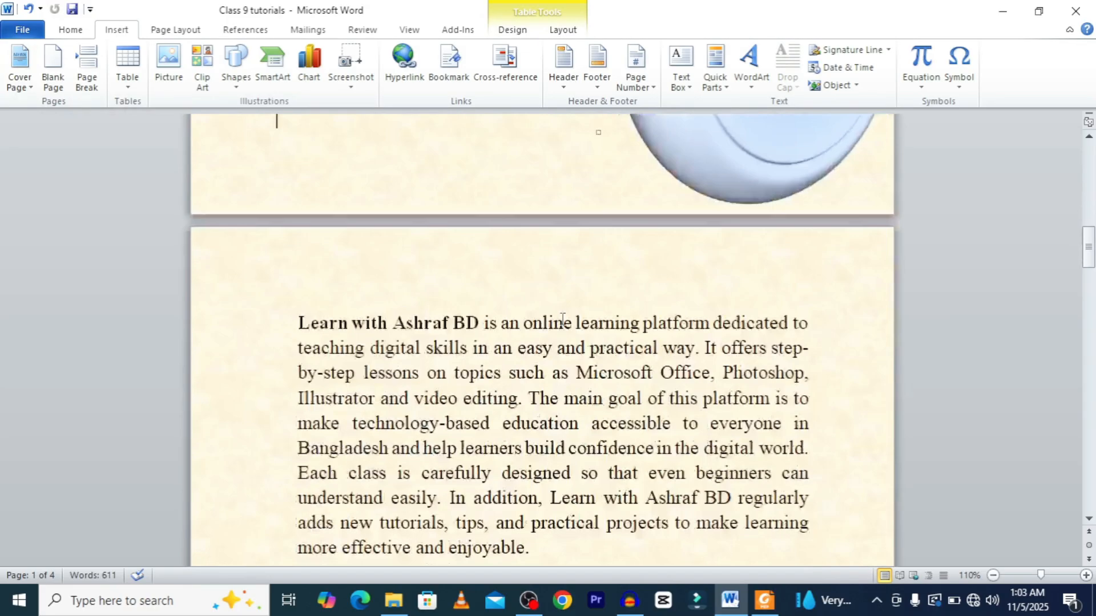
Replace the cover page title placeholder with the text "Ms WORD CLASS 9".
{"action": "scroll", "coordinate": [560, 321], "scroll_direction": "up", "scroll_amount": 15}
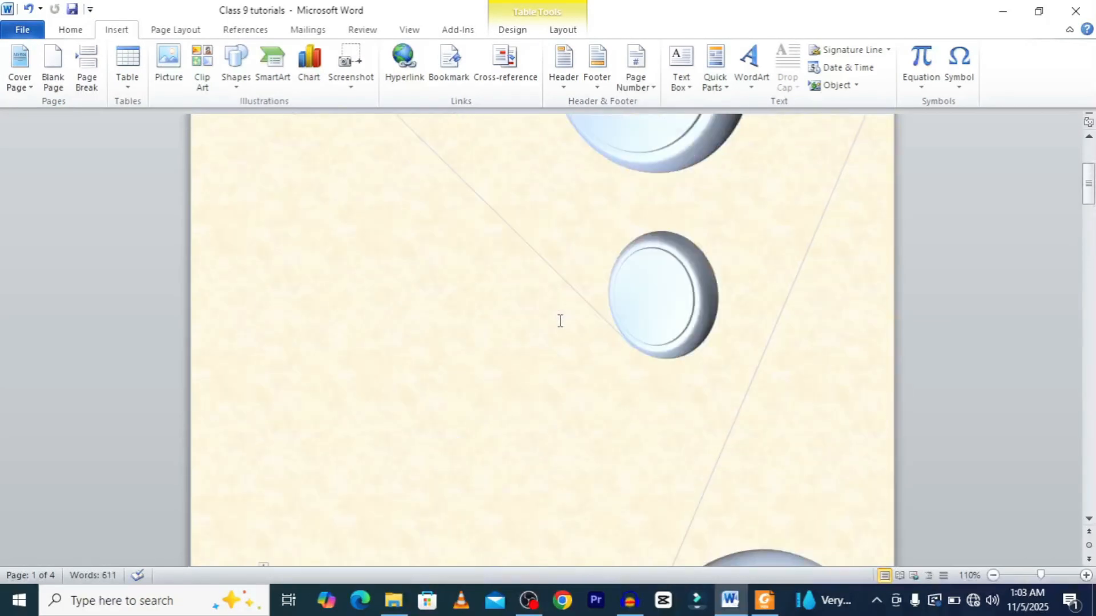
{"action": "scroll", "coordinate": [559, 319], "scroll_direction": "down", "scroll_amount": 6}
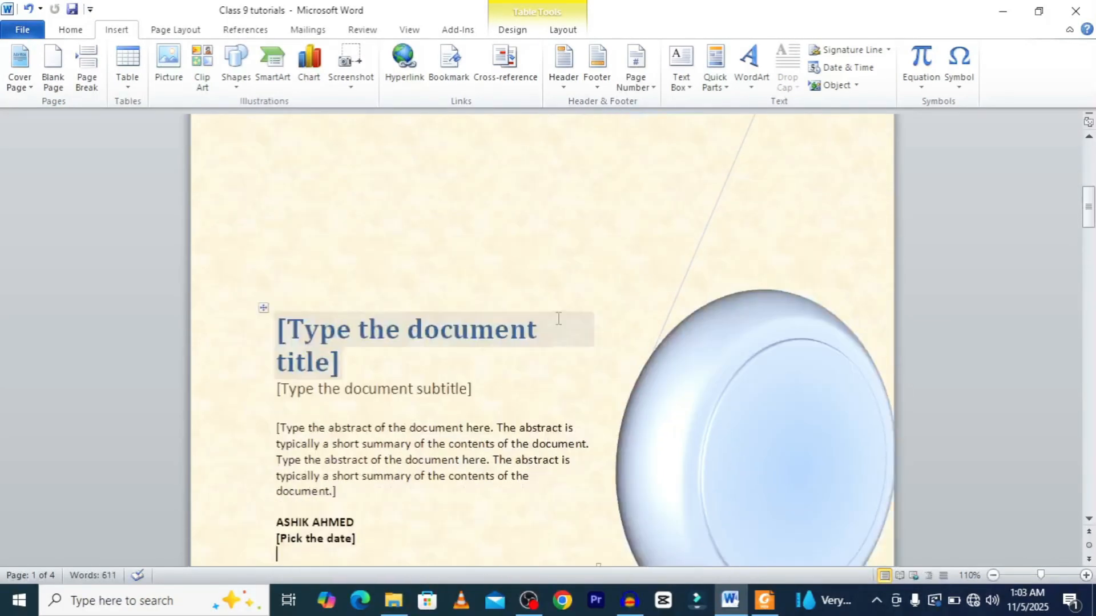
{"action": "left_click", "coordinate": [443, 326]}
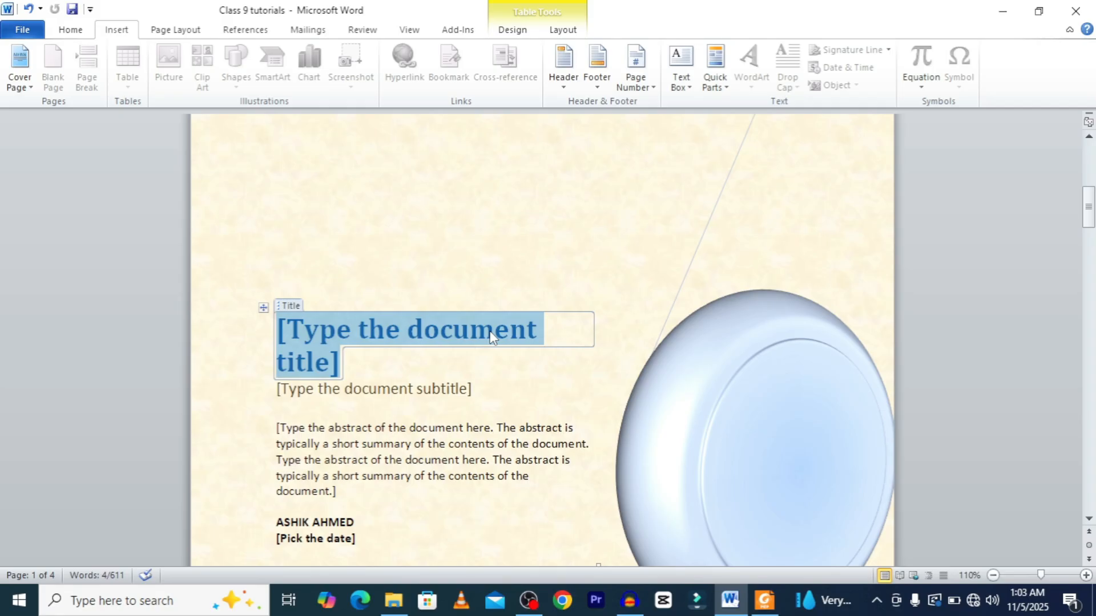
{"action": "type", "text": "ms"}
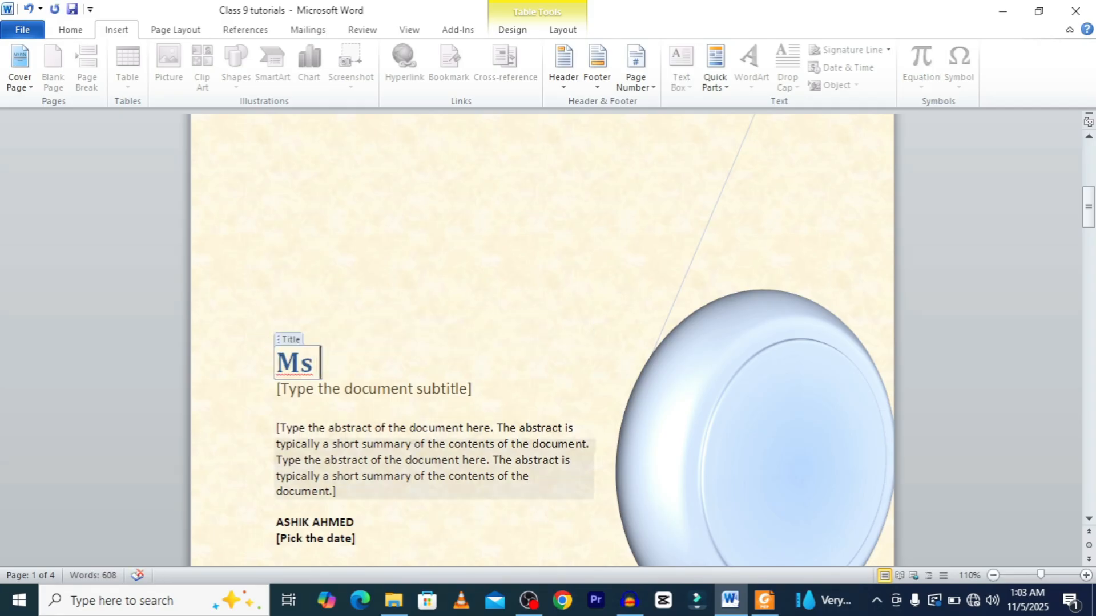
{"action": "type", "text": " WORD"}
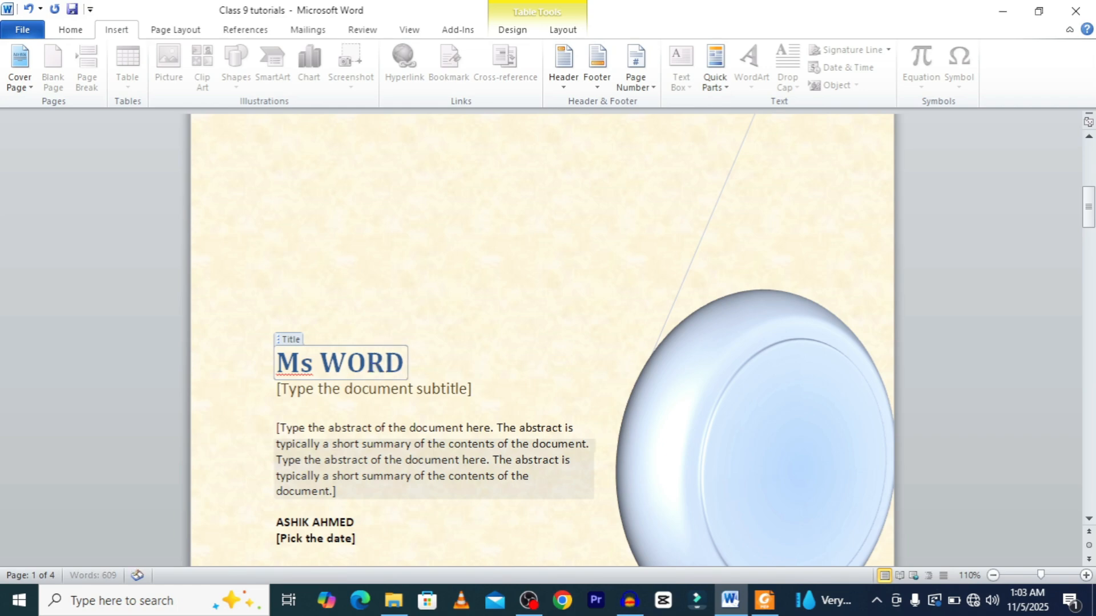
{"action": "type", "text": " CLASS"}
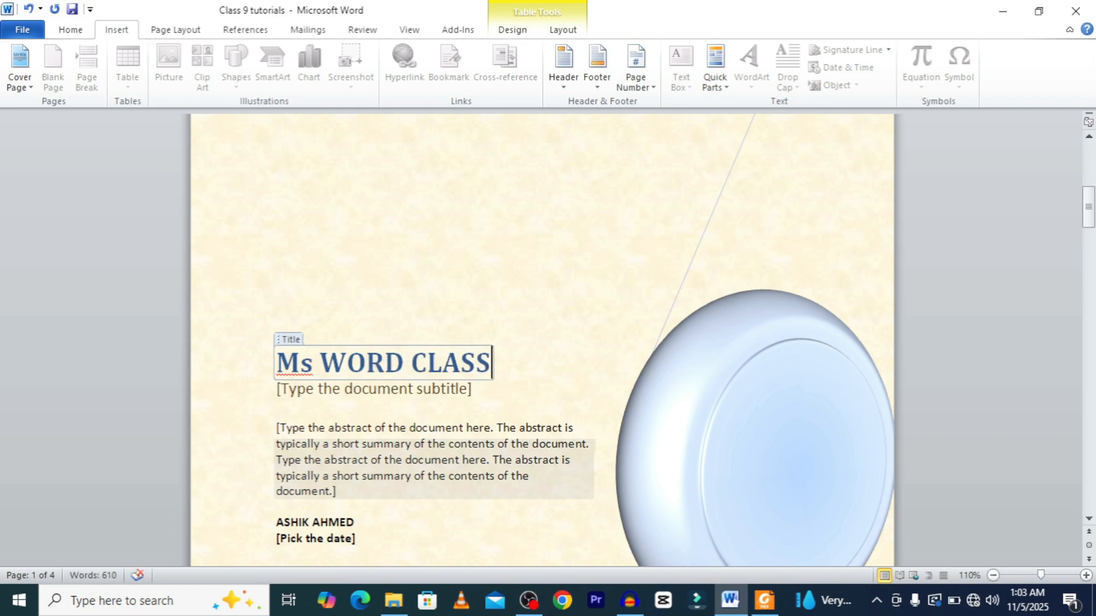
{"action": "type", "text": " 9"}
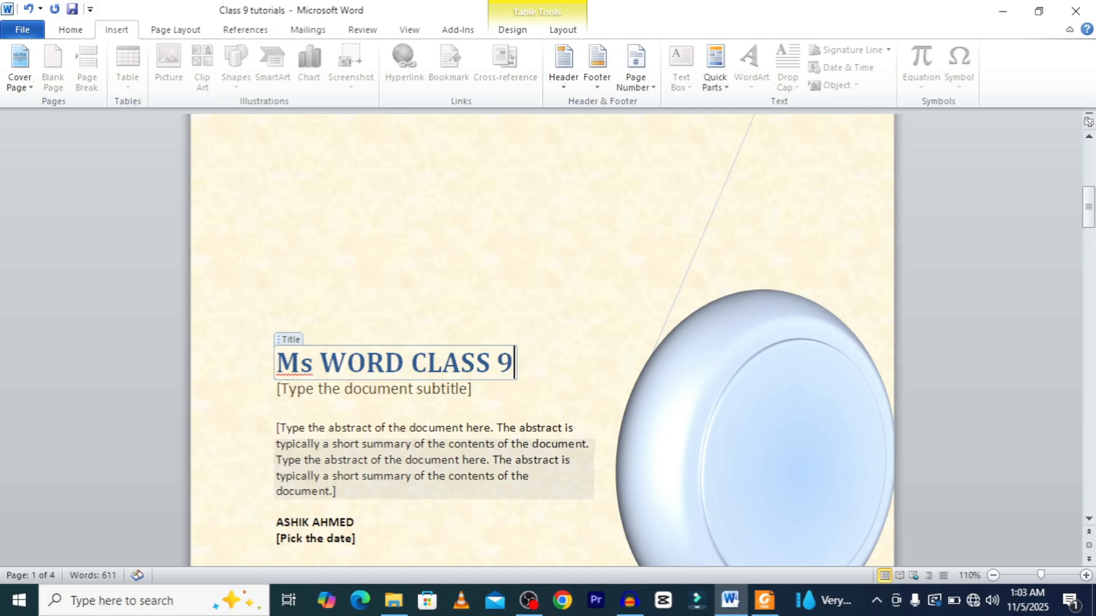
Change "Ms" in the title to uppercase and add a hyphen after CLASS, making "MS WORD CLASS- 9".
{"action": "left_click_drag", "start_coordinate": [301, 363], "coordinate": [312, 364]}
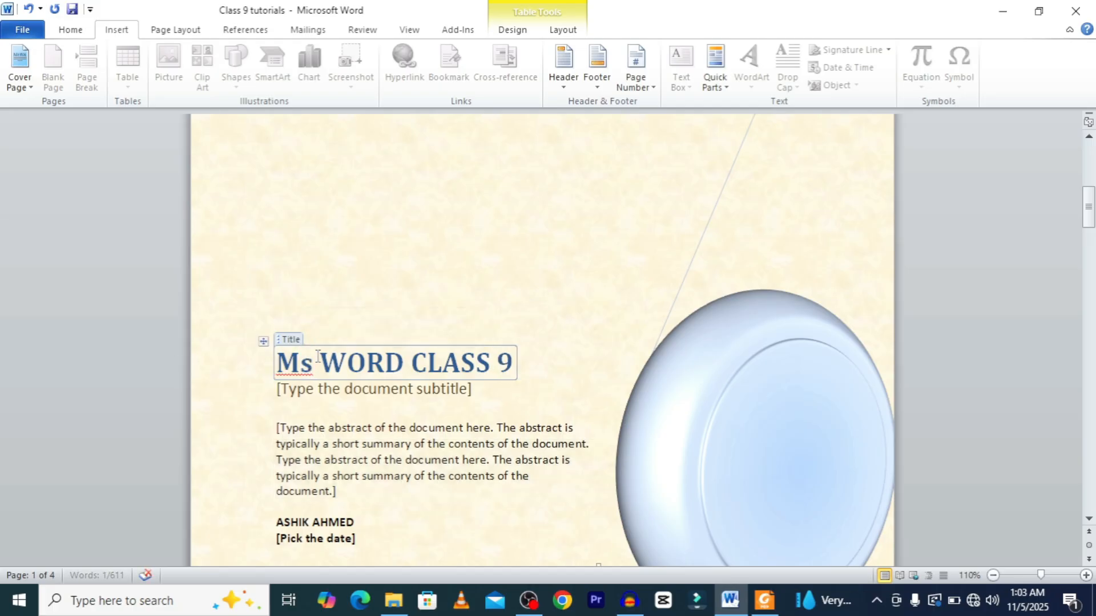
{"action": "scroll", "coordinate": [308, 365], "scroll_direction": "down", "scroll_amount": 3}
{"action": "left_click", "coordinate": [70, 30]}
{"action": "left_click", "coordinate": [292, 56]}
{"action": "left_click", "coordinate": [329, 113]}
{"action": "left_click", "coordinate": [540, 292]}
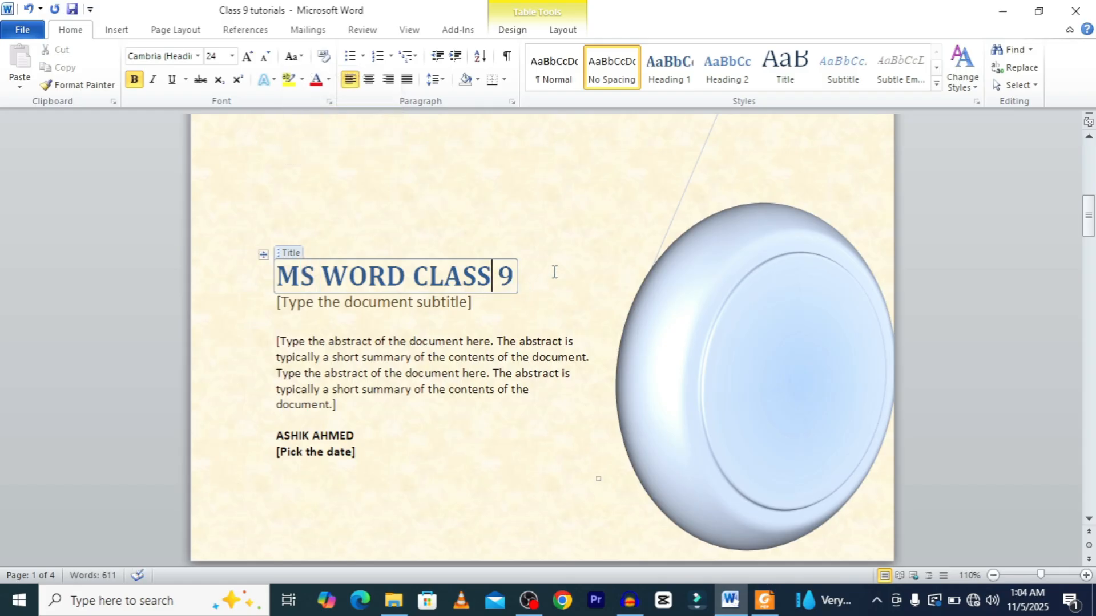
{"action": "type", "text": "-"}
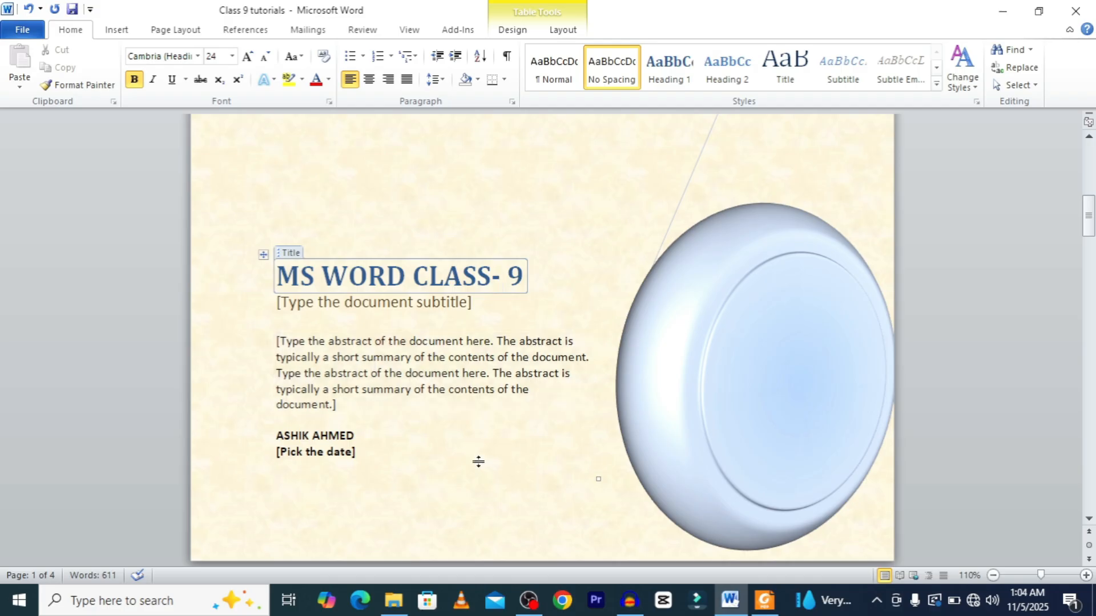
Set the cover page date field to 11/5/2025 using its date picker.
{"action": "left_click", "coordinate": [382, 302]}
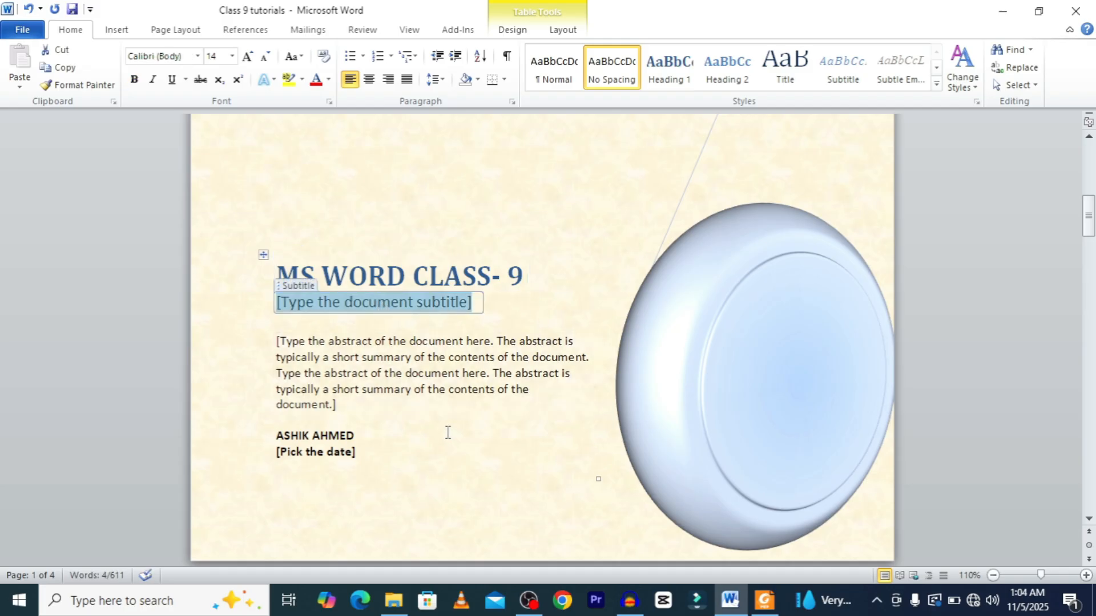
{"action": "left_click", "coordinate": [371, 365]}
{"action": "left_click", "coordinate": [437, 442]}
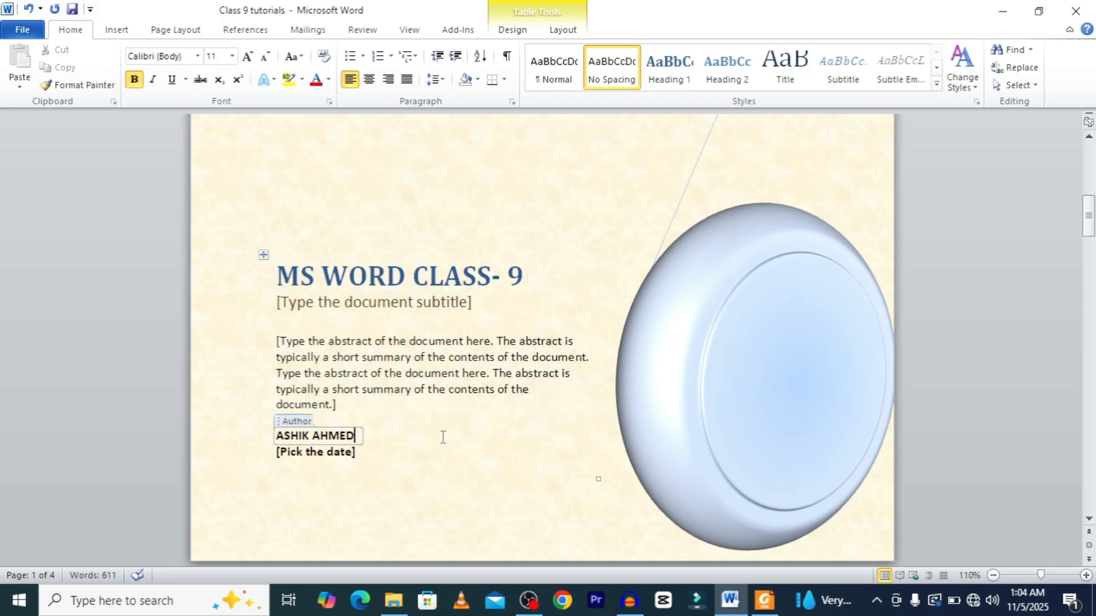
{"action": "left_click", "coordinate": [382, 467]}
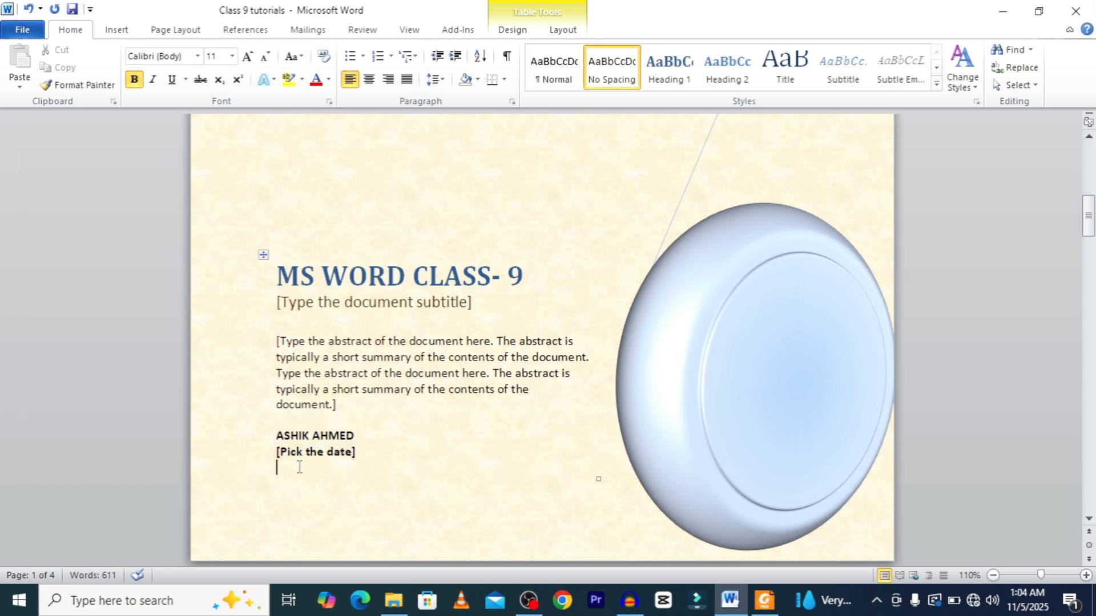
{"action": "left_click", "coordinate": [309, 454]}
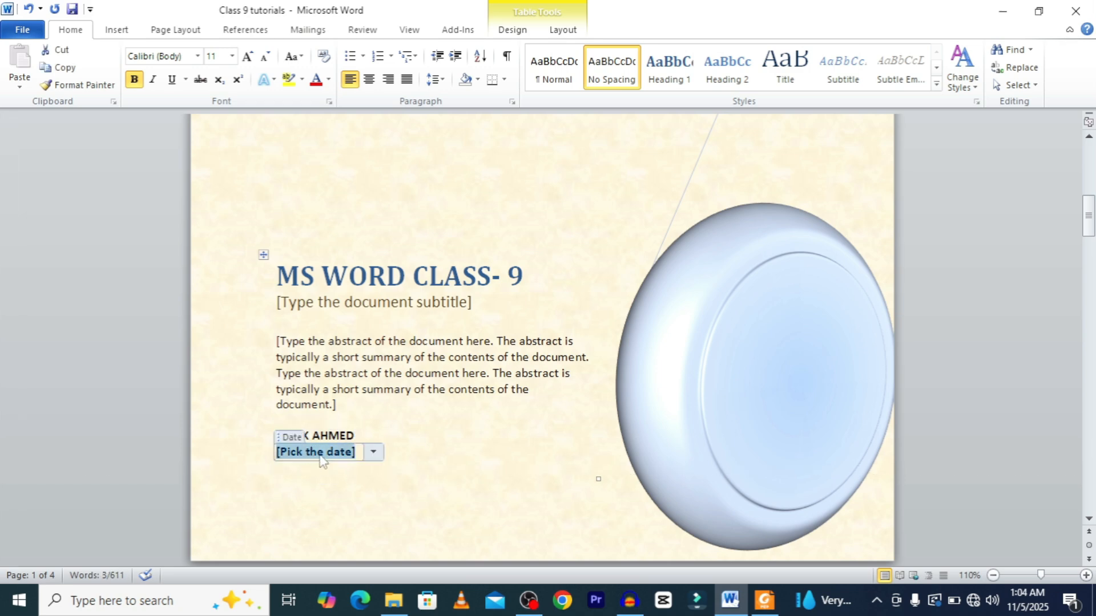
{"action": "left_click", "coordinate": [373, 454]}
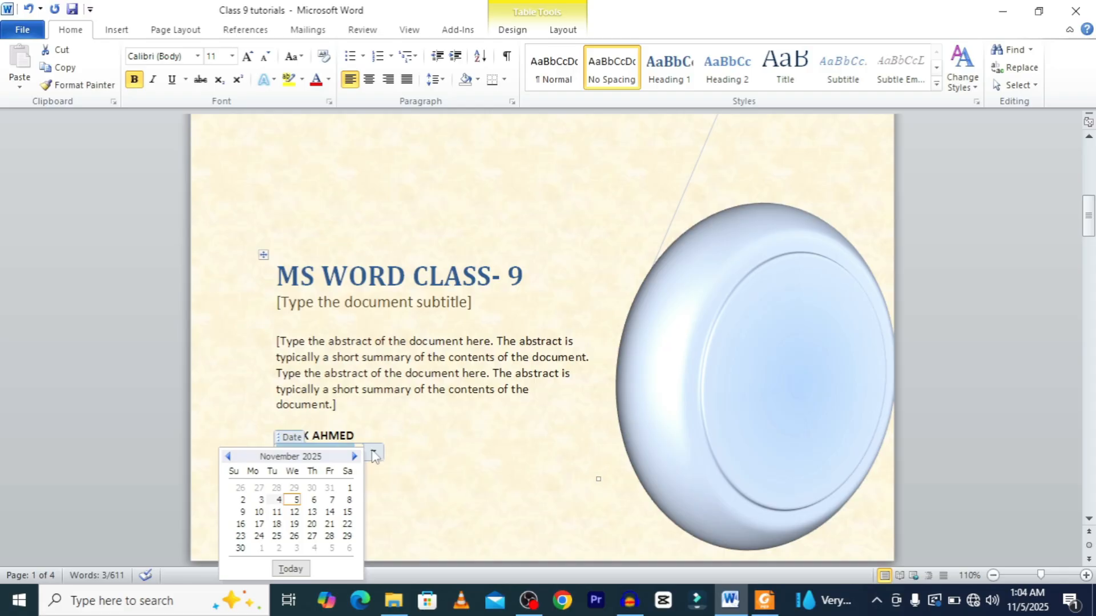
{"action": "left_click", "coordinate": [295, 500]}
{"action": "left_click", "coordinate": [449, 476]}
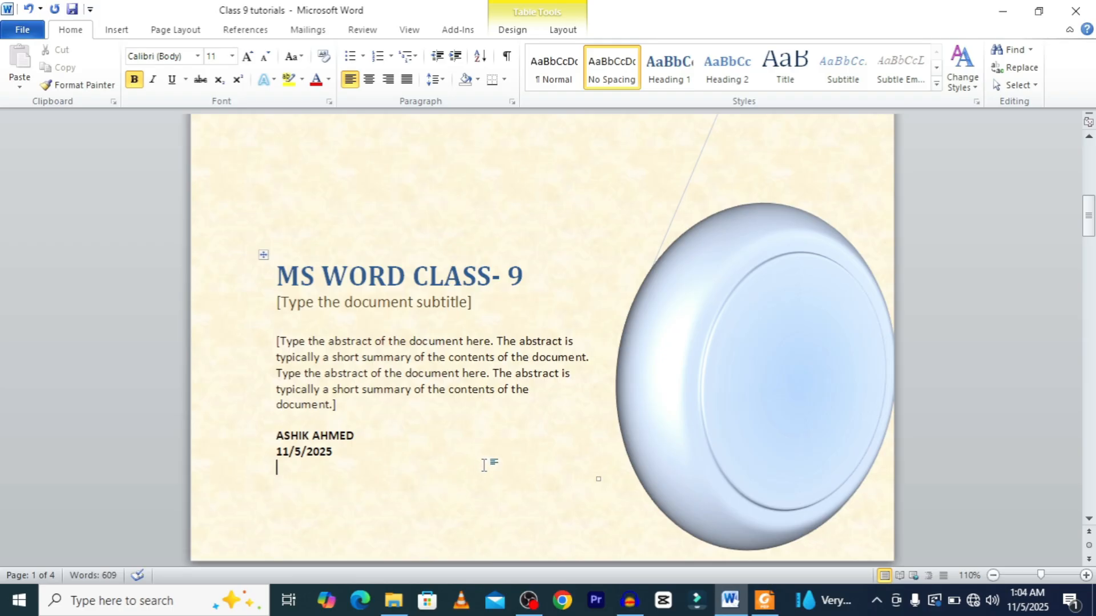
Remove the blank fourth page by deleting the trailing content at the end of the document.
{"action": "scroll", "coordinate": [483, 466], "scroll_direction": "down", "scroll_amount": 5}
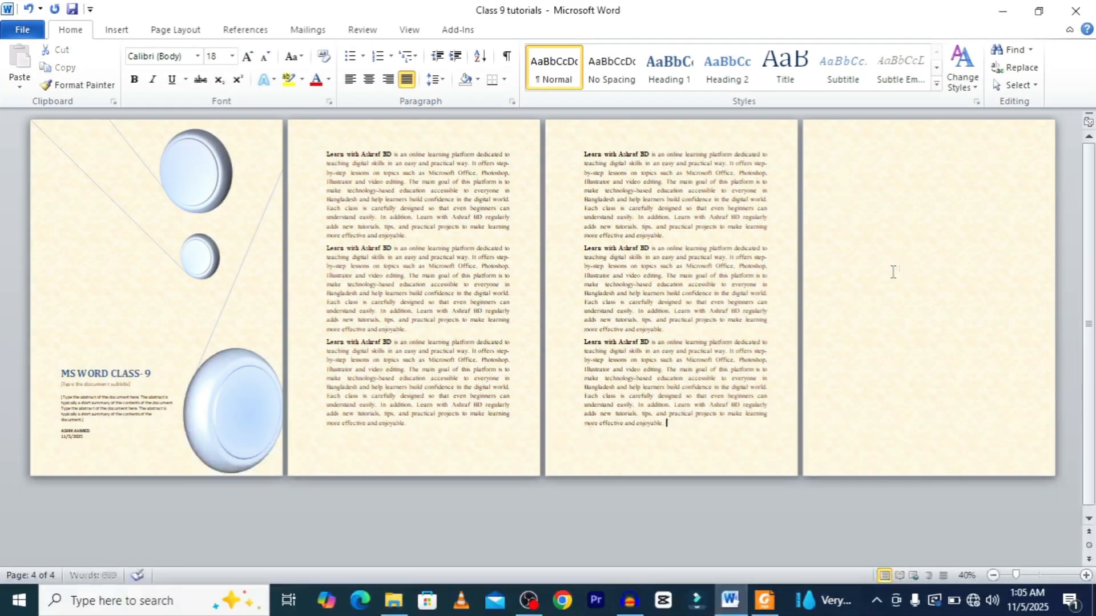
{"action": "key", "text": "BackSpace"}
{"action": "key", "text": "BackSpace"}
{"action": "key", "text": "BackSpace"}
{"action": "key", "text": "BackSpace"}
{"action": "key", "text": "BackSpace"}
{"action": "key", "text": "BackSpace"}
{"action": "key", "text": "BackSpace"}
{"action": "key", "text": "BackSpace"}
{"action": "key", "text": "BackSpace"}
{"action": "key", "text": "BackSpace"}
{"action": "key", "text": "BackSpace"}
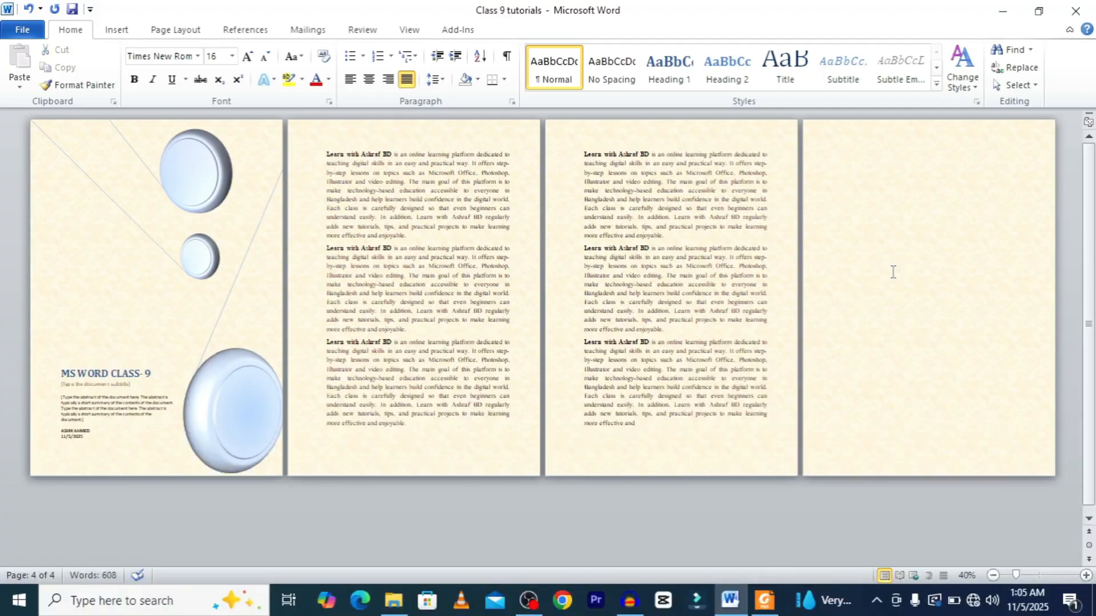
{"action": "key", "text": "Delete"}
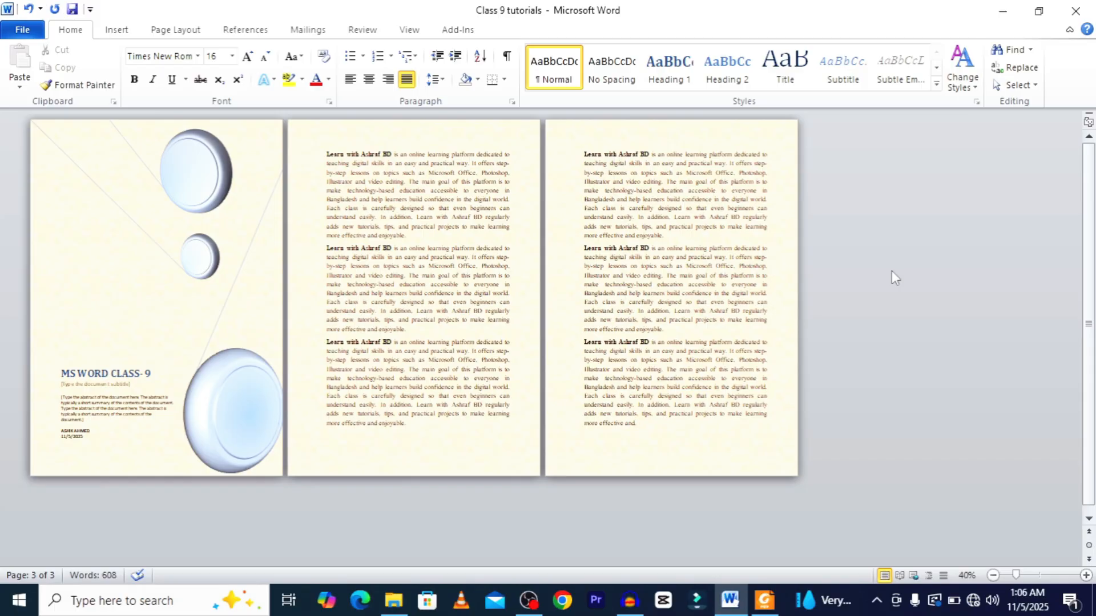
Scroll and zoom through the document to review the cover page and remaining pages.
{"action": "scroll", "coordinate": [562, 284], "scroll_direction": "up", "scroll_amount": 4}
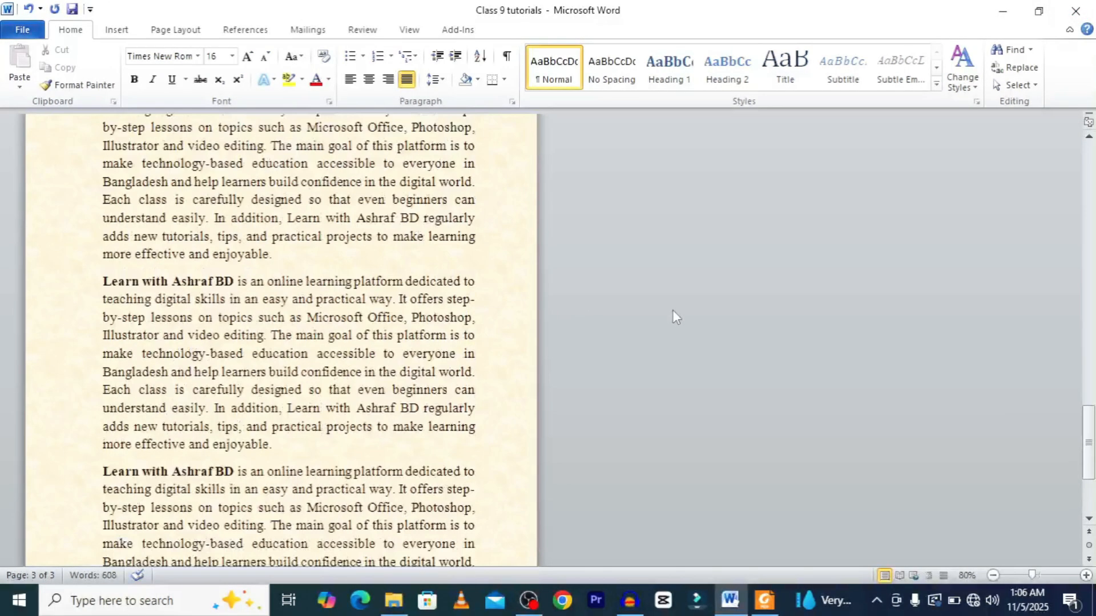
{"action": "scroll", "coordinate": [667, 307], "scroll_direction": "up", "scroll_amount": 15}
{"action": "left_click", "coordinate": [1089, 292]}
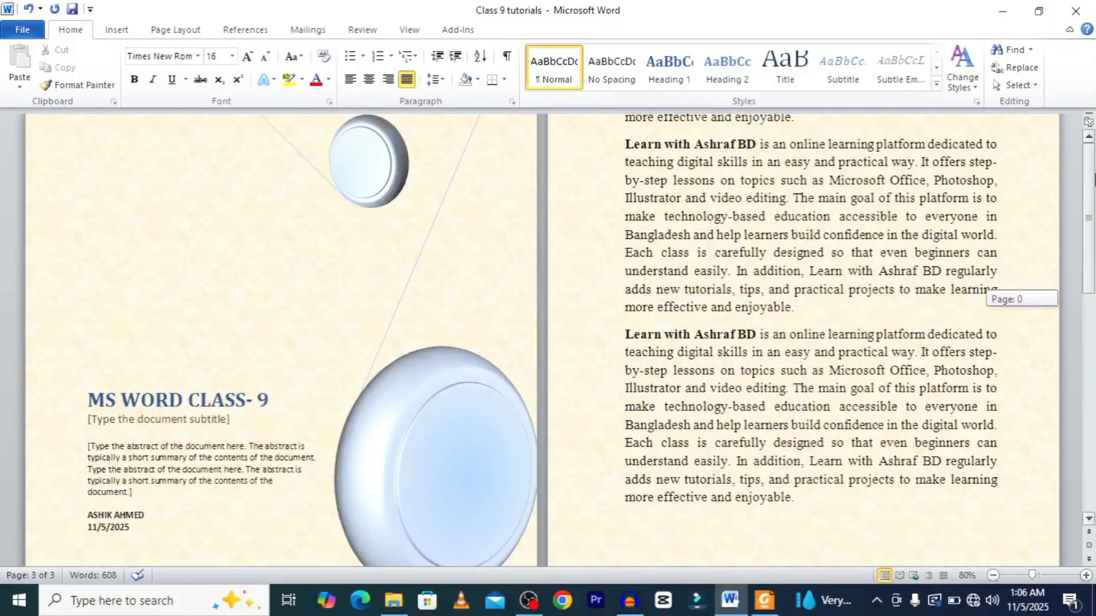
{"action": "left_click_drag", "start_coordinate": [1090, 292], "coordinate": [1090, 239]}
{"action": "scroll", "coordinate": [525, 384], "scroll_direction": "up", "scroll_amount": 5}
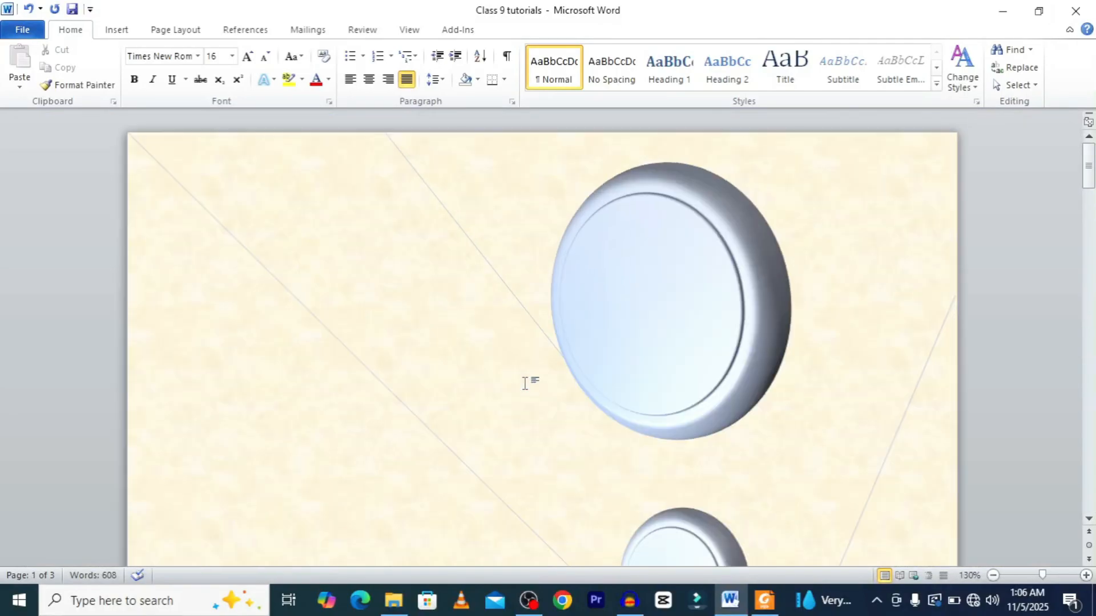
{"action": "scroll", "coordinate": [525, 383], "scroll_direction": "down", "scroll_amount": 6}
{"action": "scroll", "coordinate": [522, 381], "scroll_direction": "up", "scroll_amount": 2}
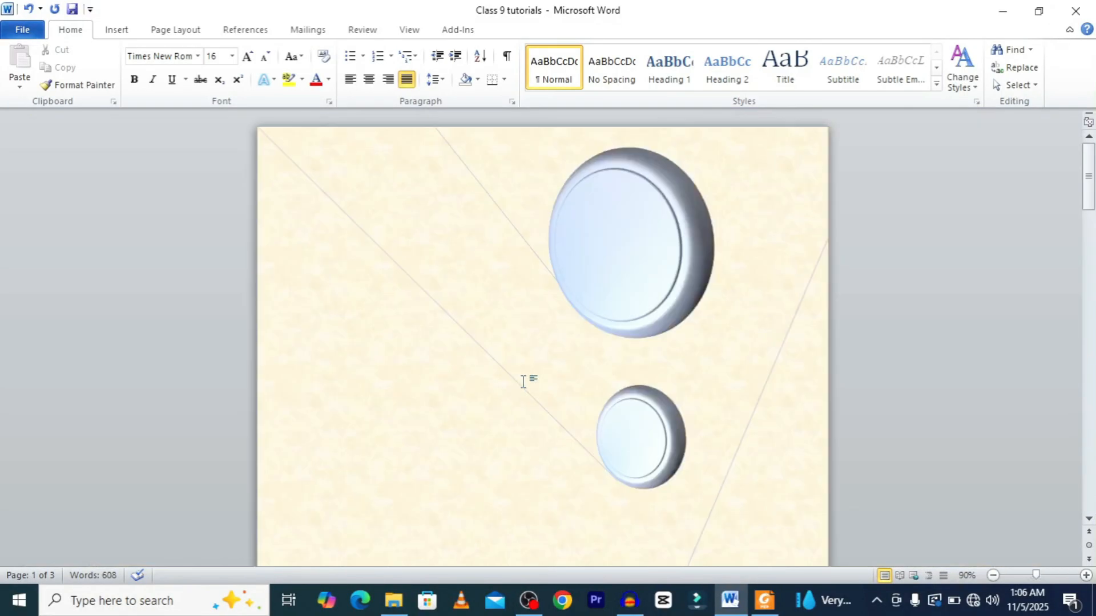
{"action": "scroll", "coordinate": [523, 381], "scroll_direction": "down", "scroll_amount": 15}
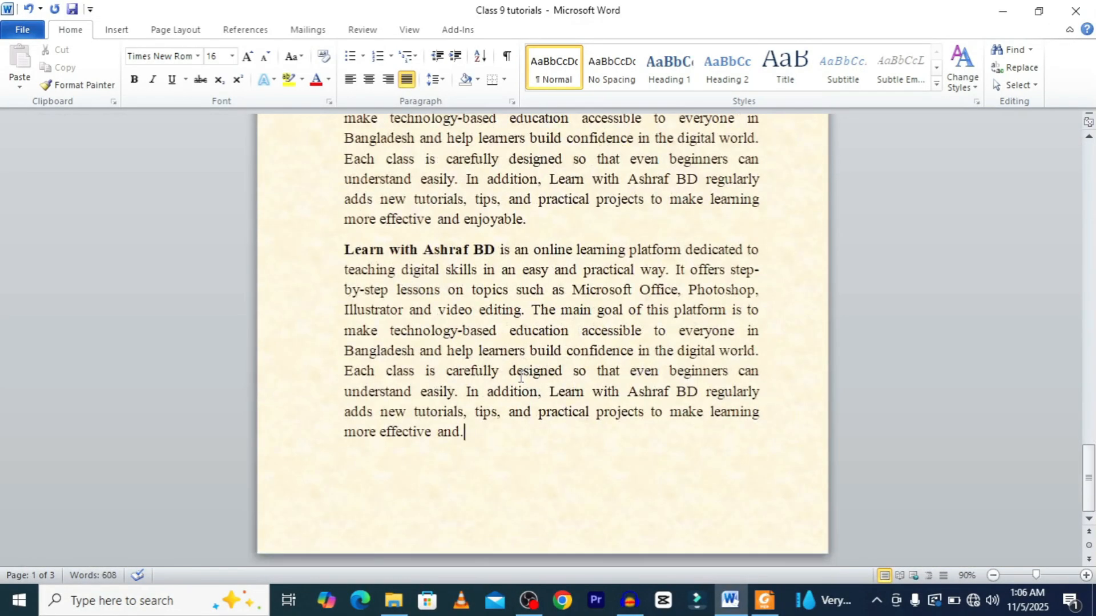
{"action": "scroll", "coordinate": [520, 376], "scroll_direction": "down", "scroll_amount": 4}
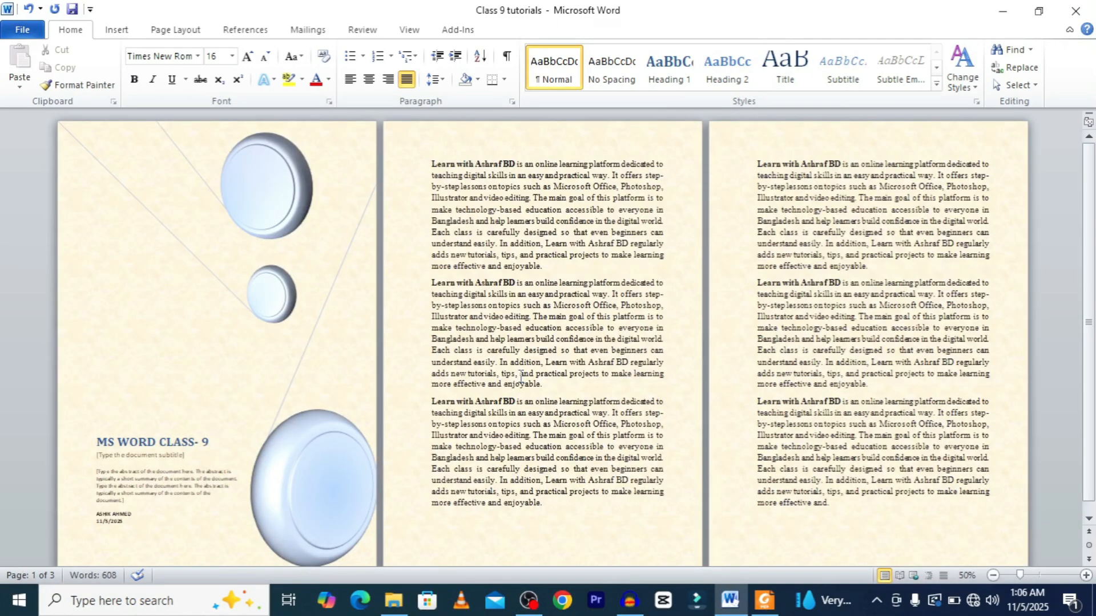